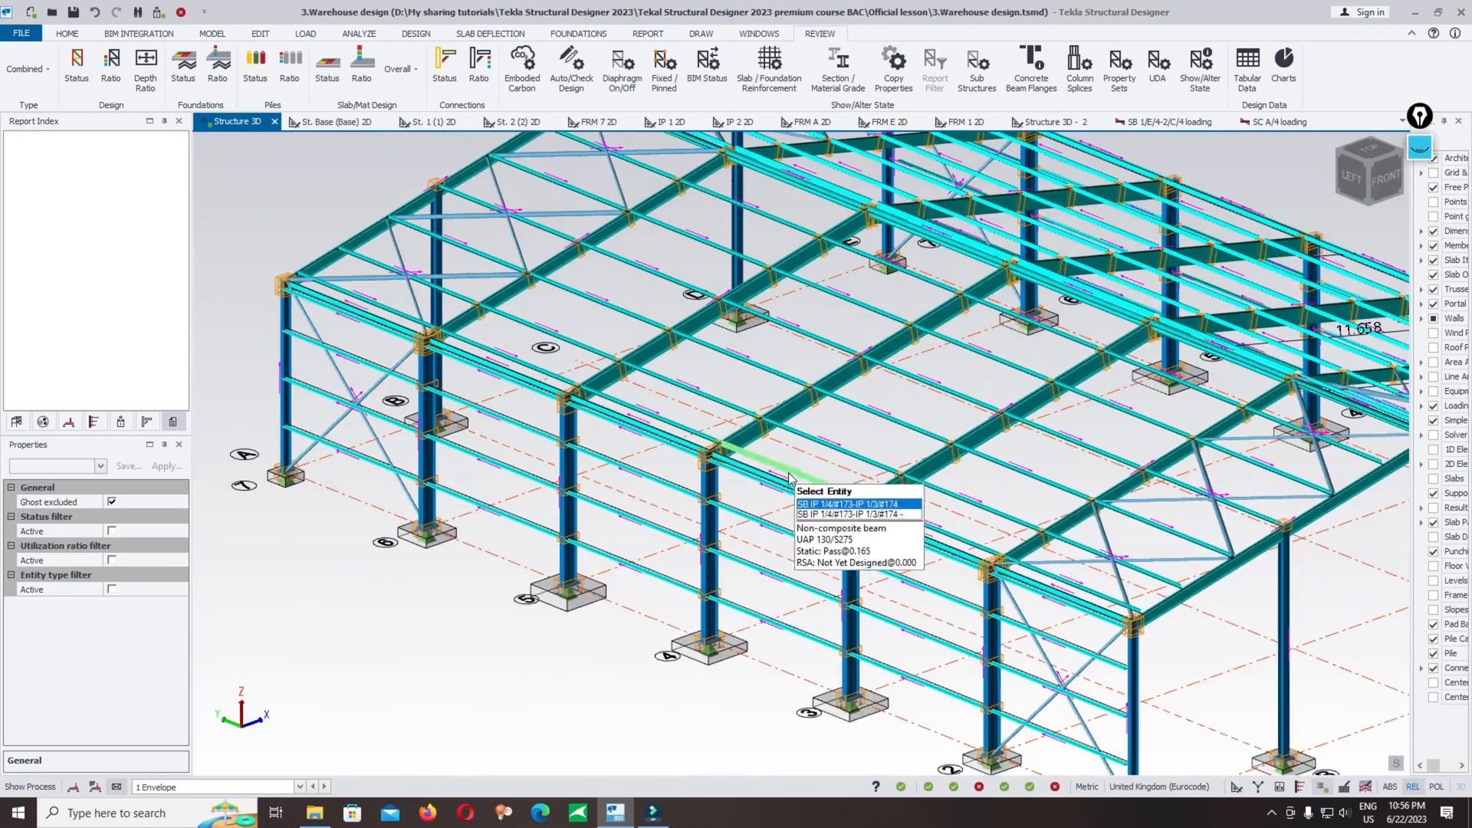
Step: Select the roof beam SB 1/A/4-2/C/4 and review its member loading table, then close it
scroll(785, 430, up, 2)
mouse_move(782, 395)
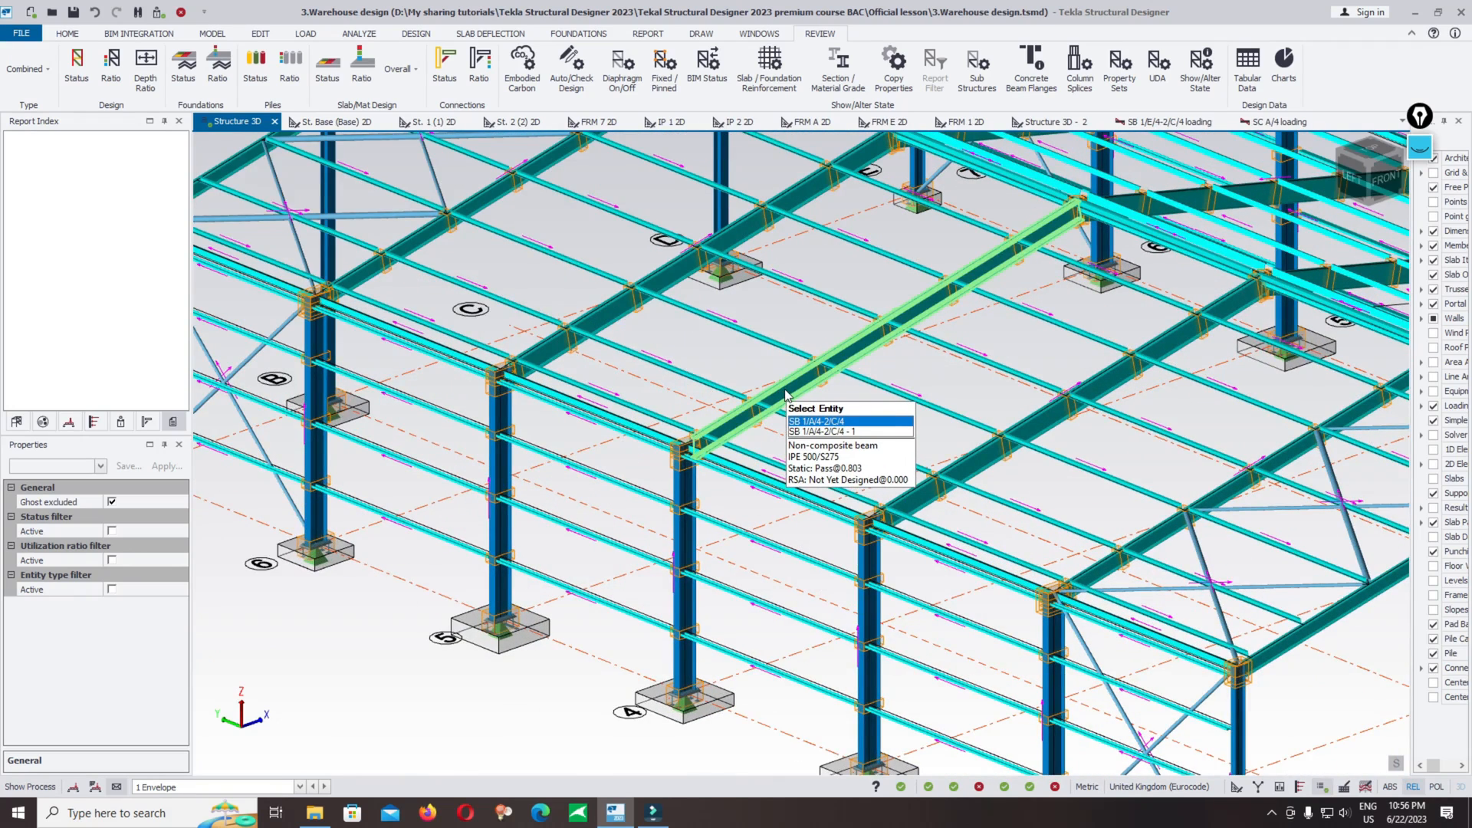
click(786, 395)
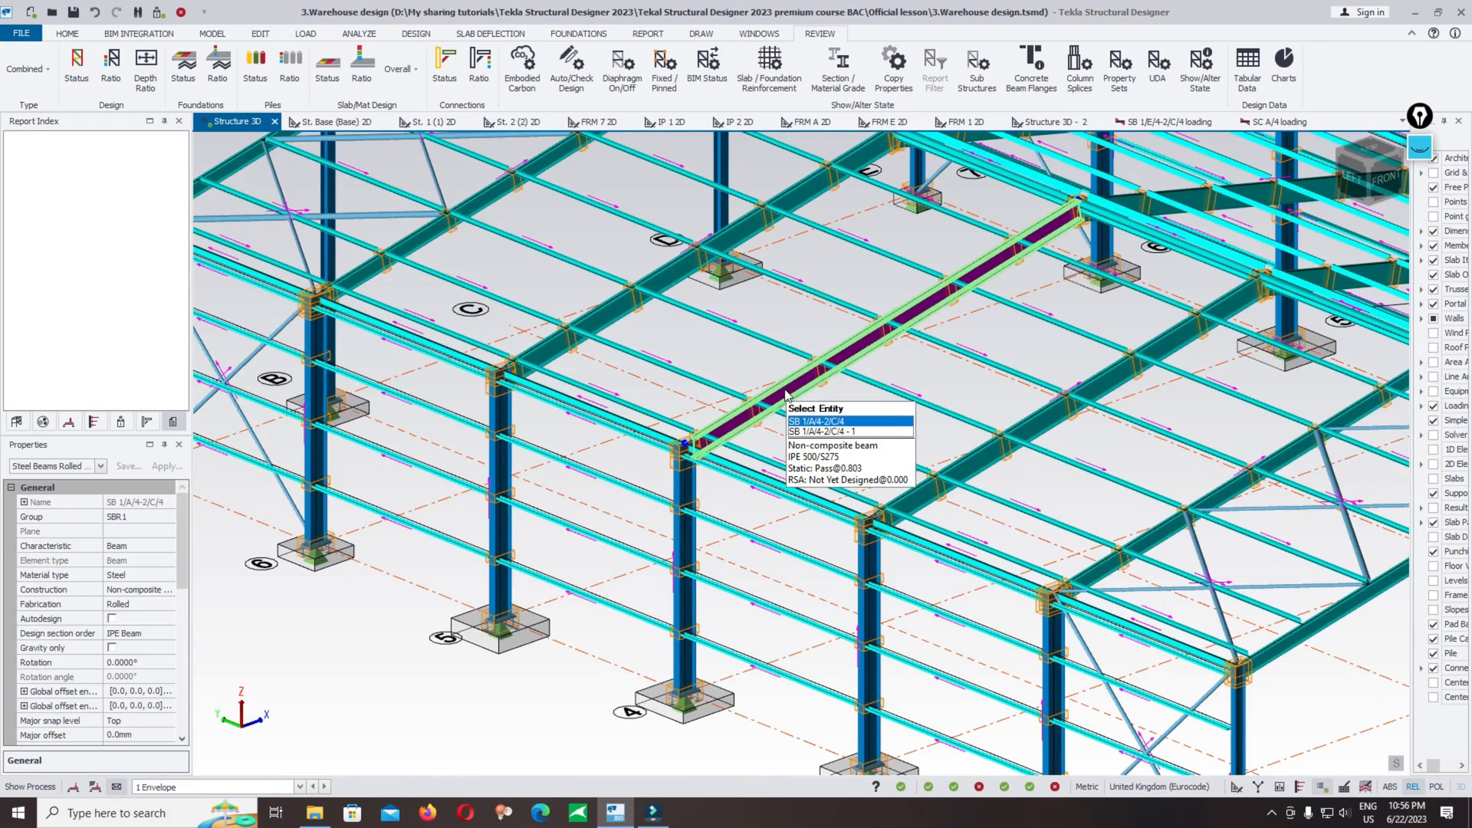
right_click(786, 395)
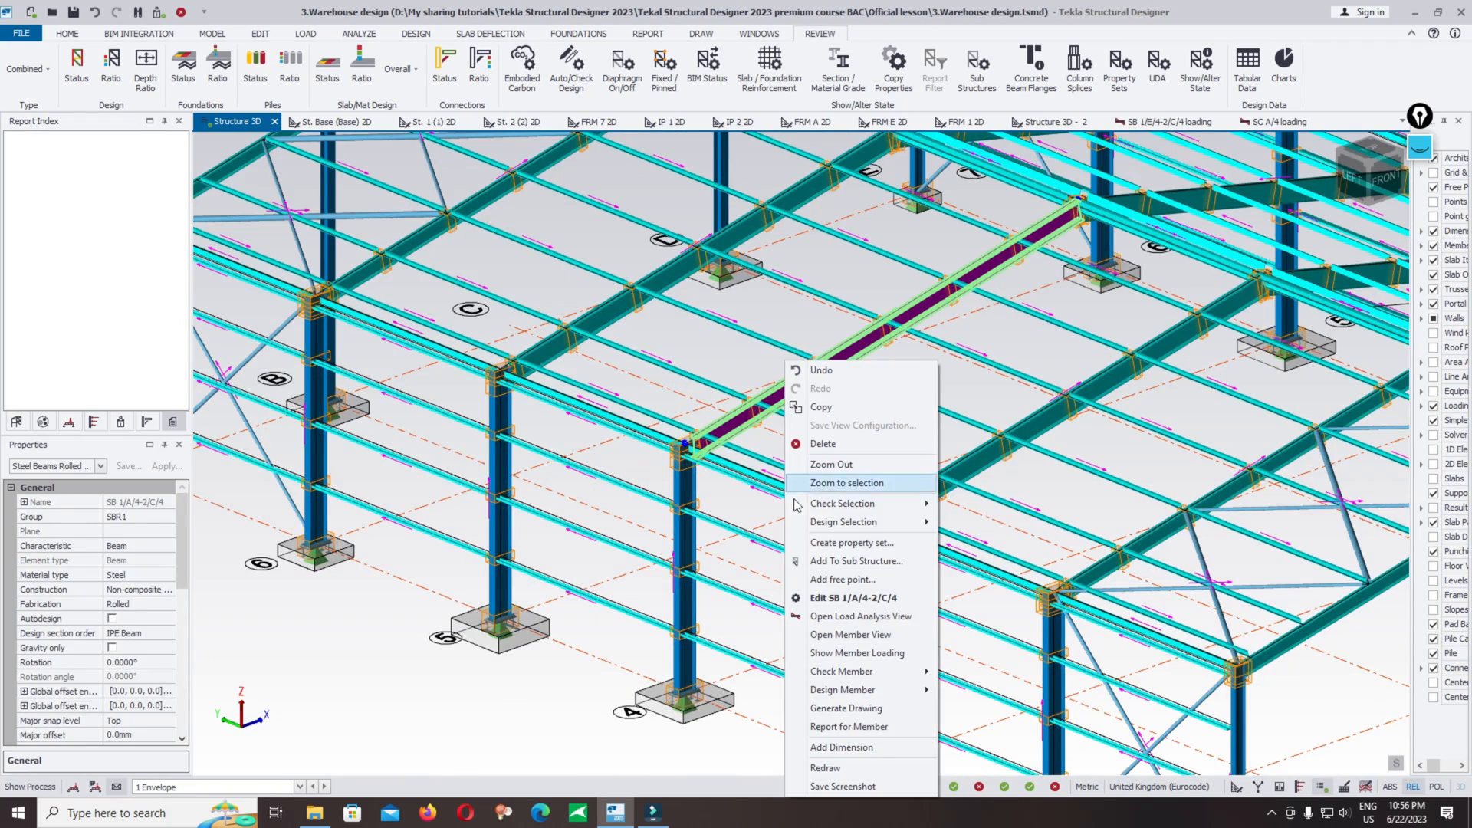
click(857, 653)
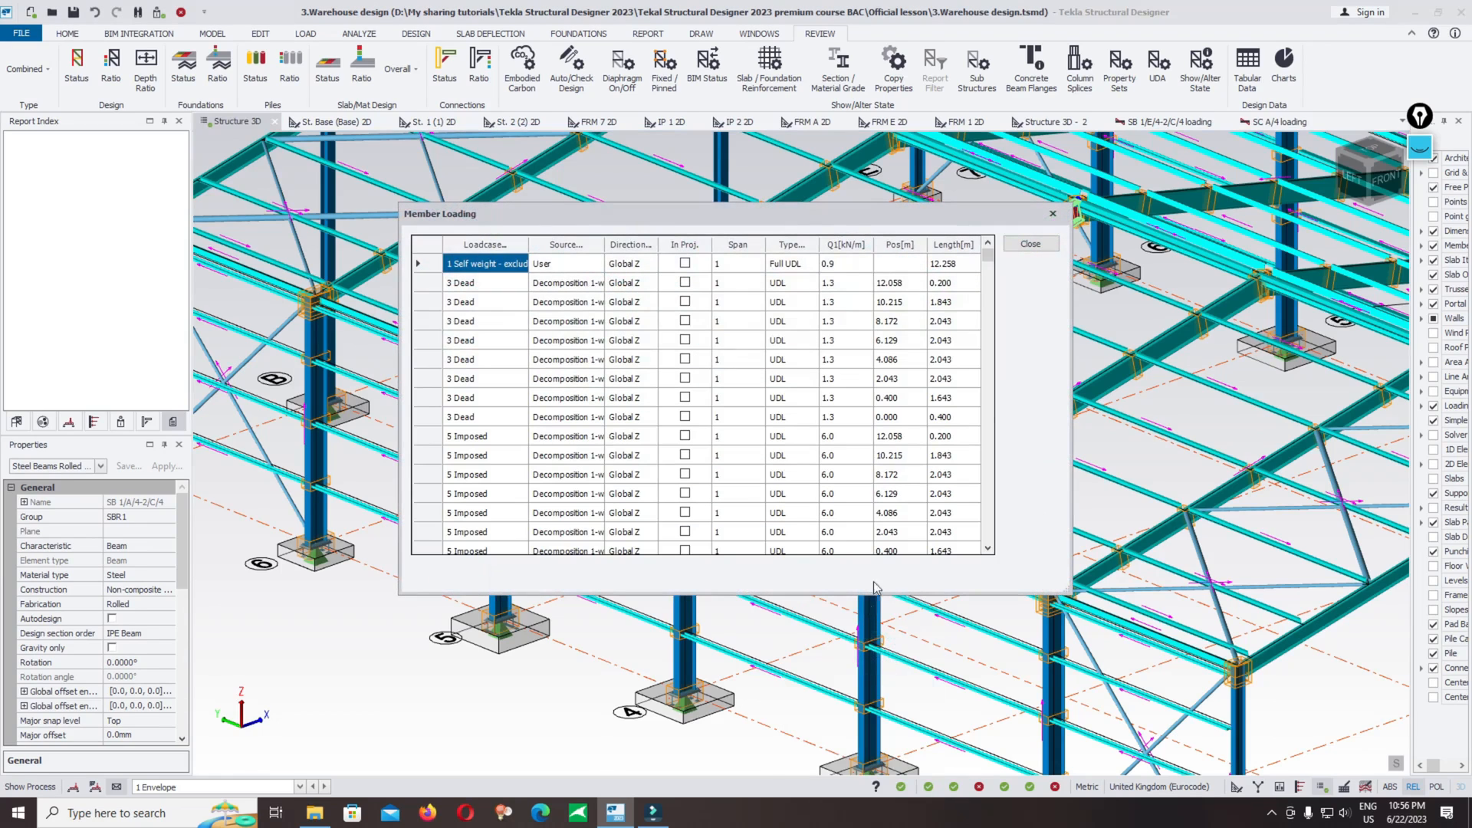
drag(988, 257, 1018, 240)
click(1028, 243)
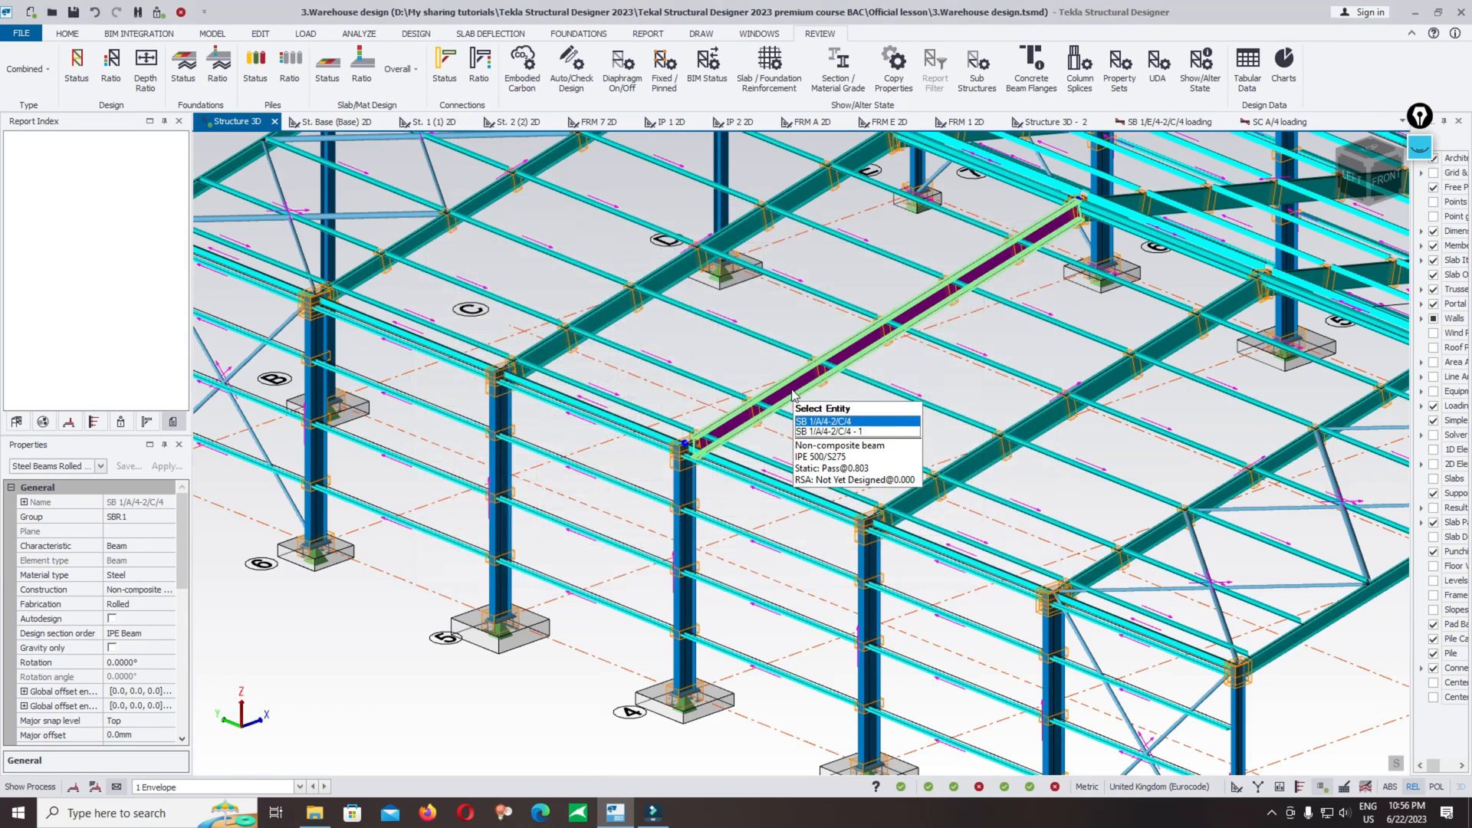
Step: Open the member view of the selected beam and orbit around it to inspect the connected members
right_click(794, 393)
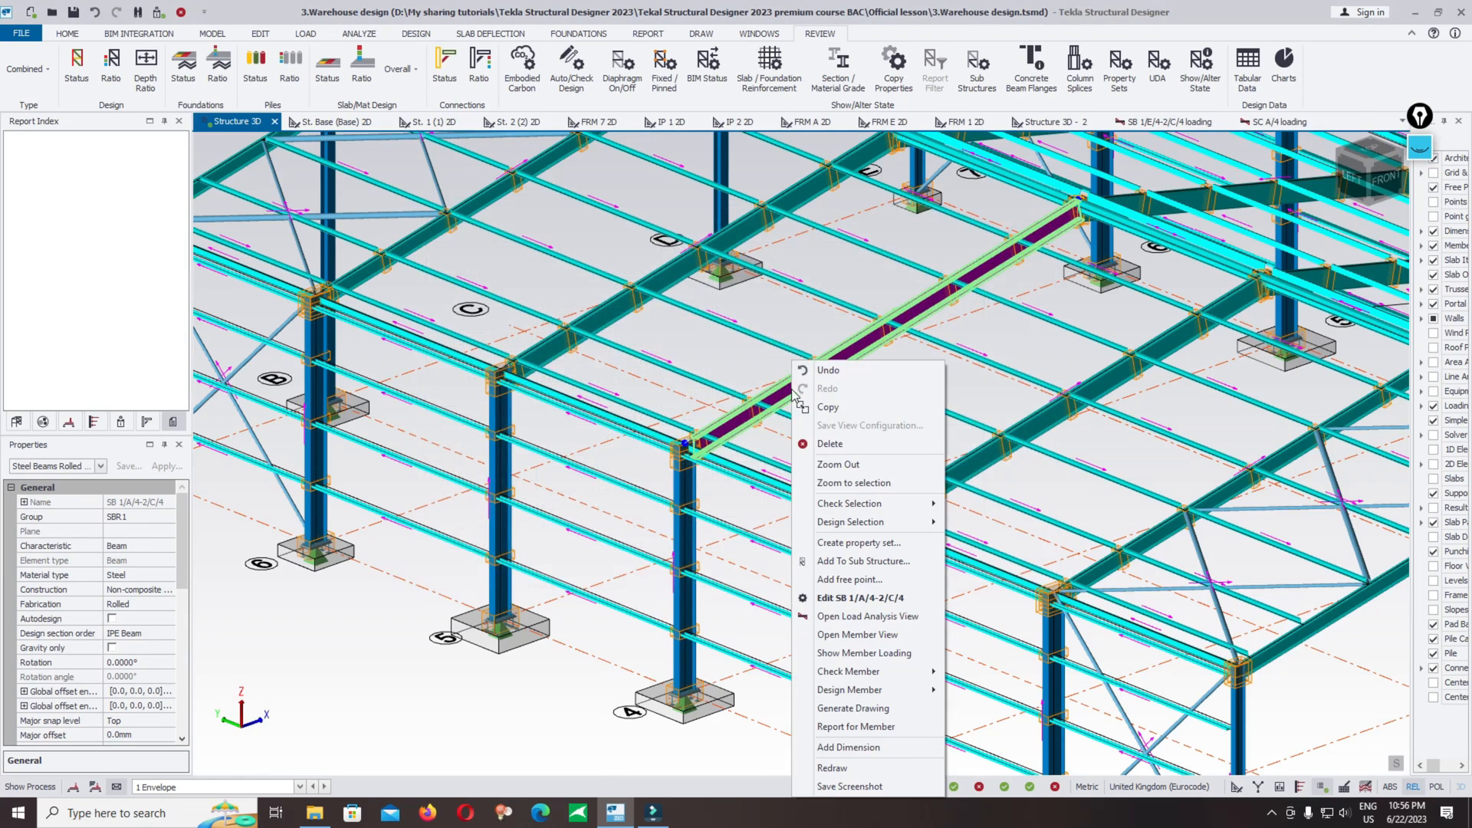
click(851, 641)
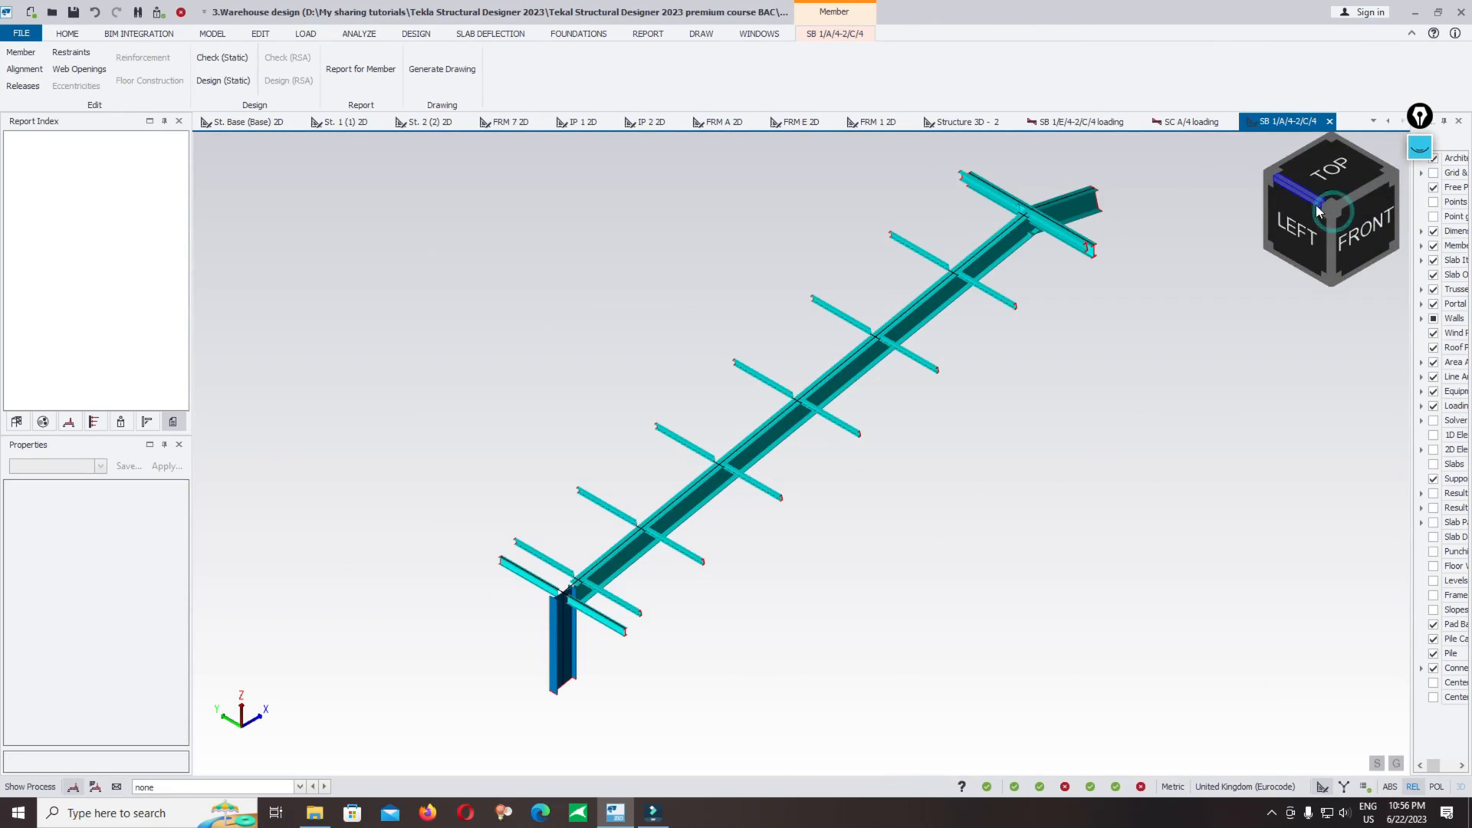
click(1333, 214)
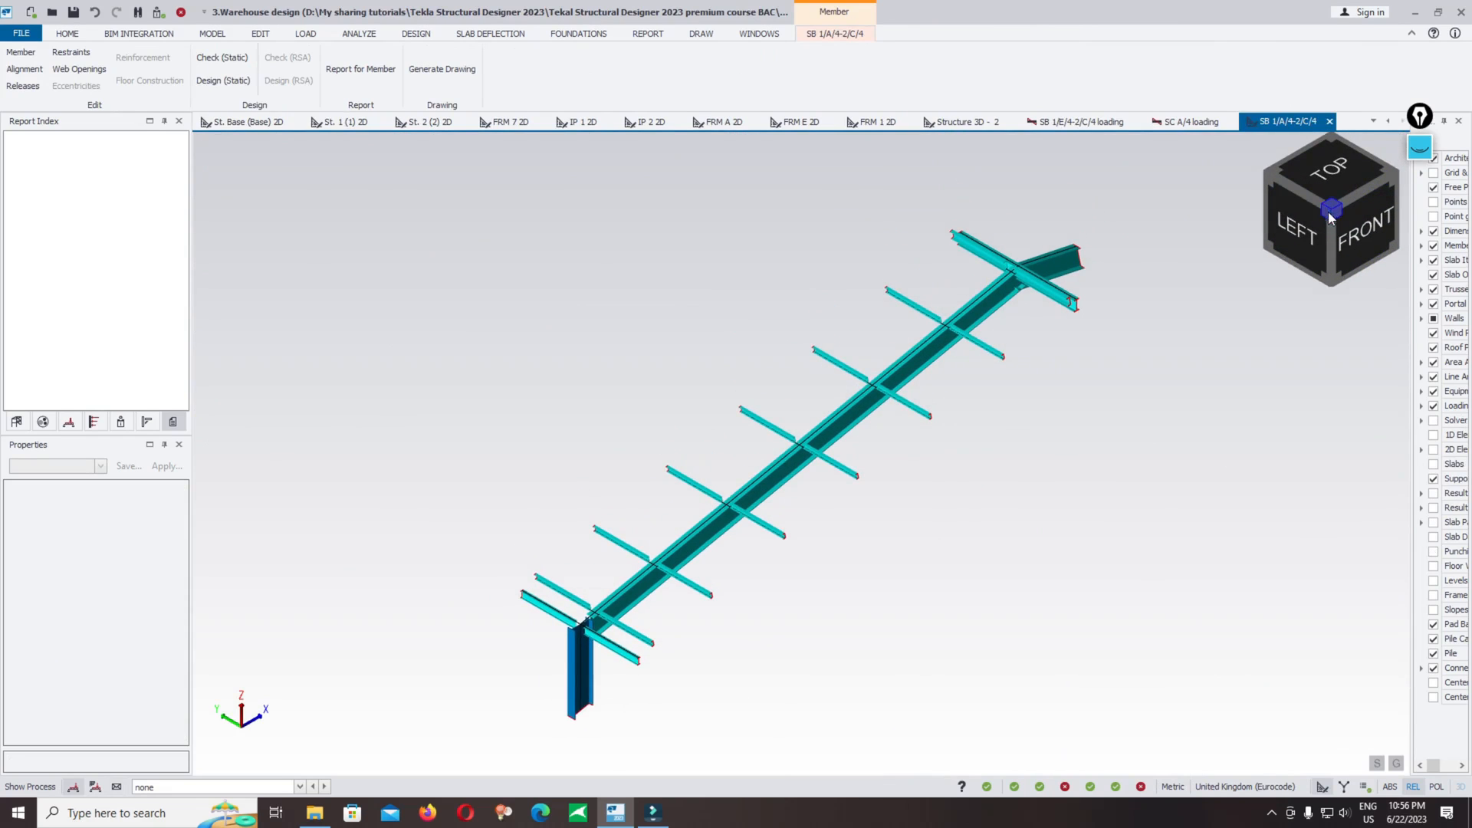
click(1313, 243)
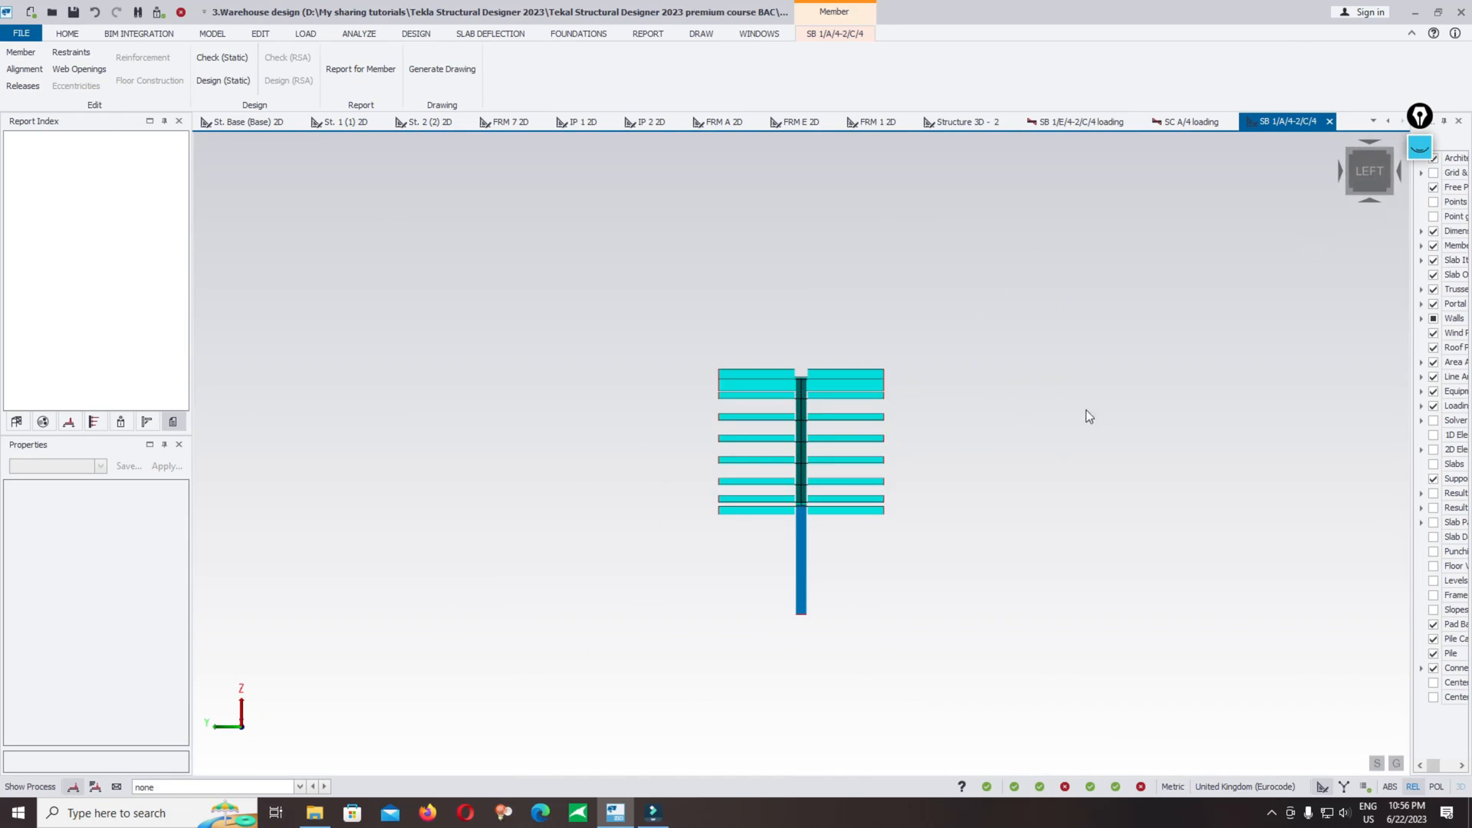
right_drag(1079, 411, 611, 470)
middle_drag(612, 470, 608, 322)
right_drag(606, 319, 824, 363)
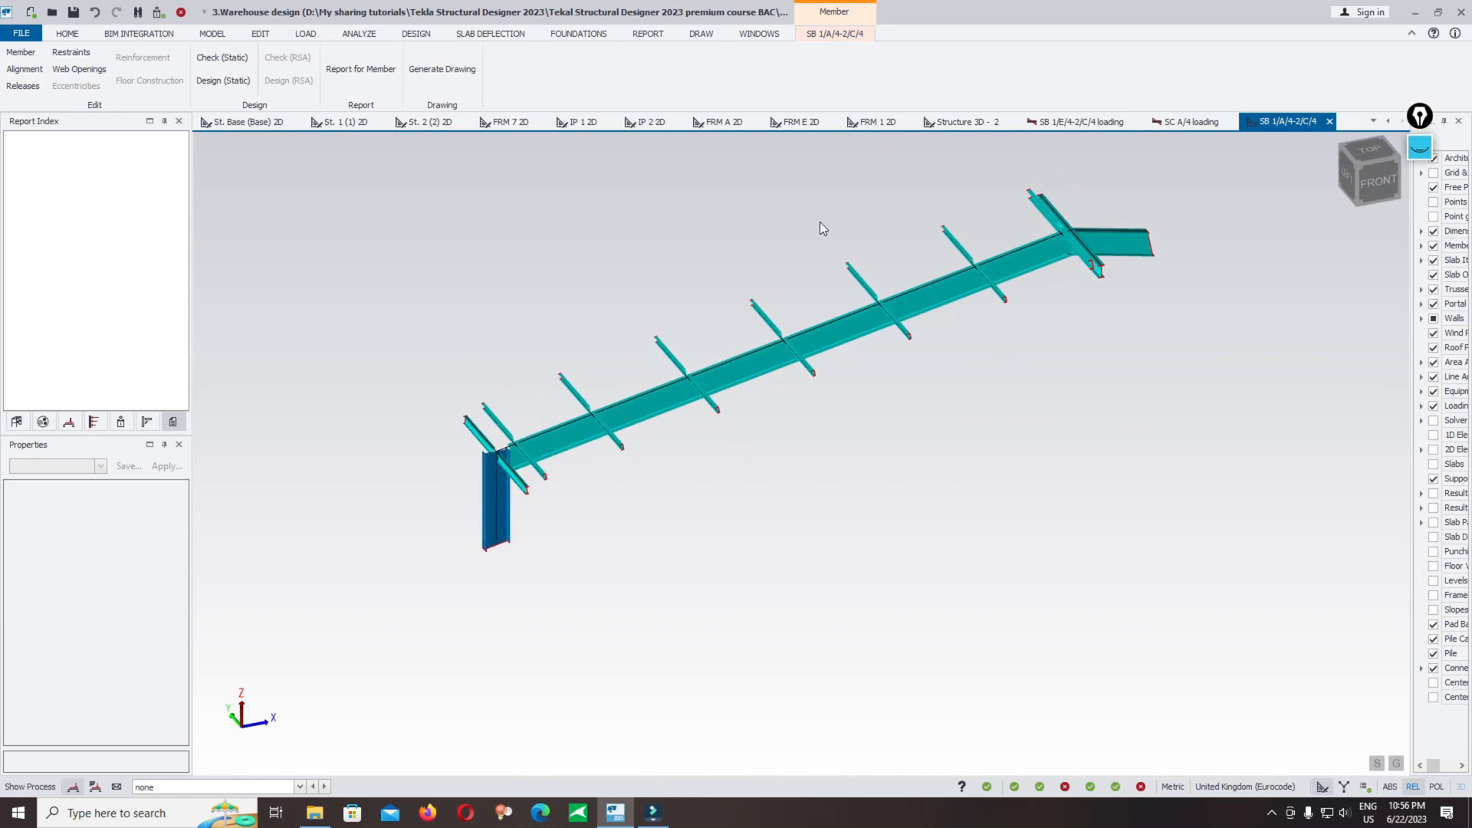
right_drag(821, 223, 762, 287)
right_click(669, 186)
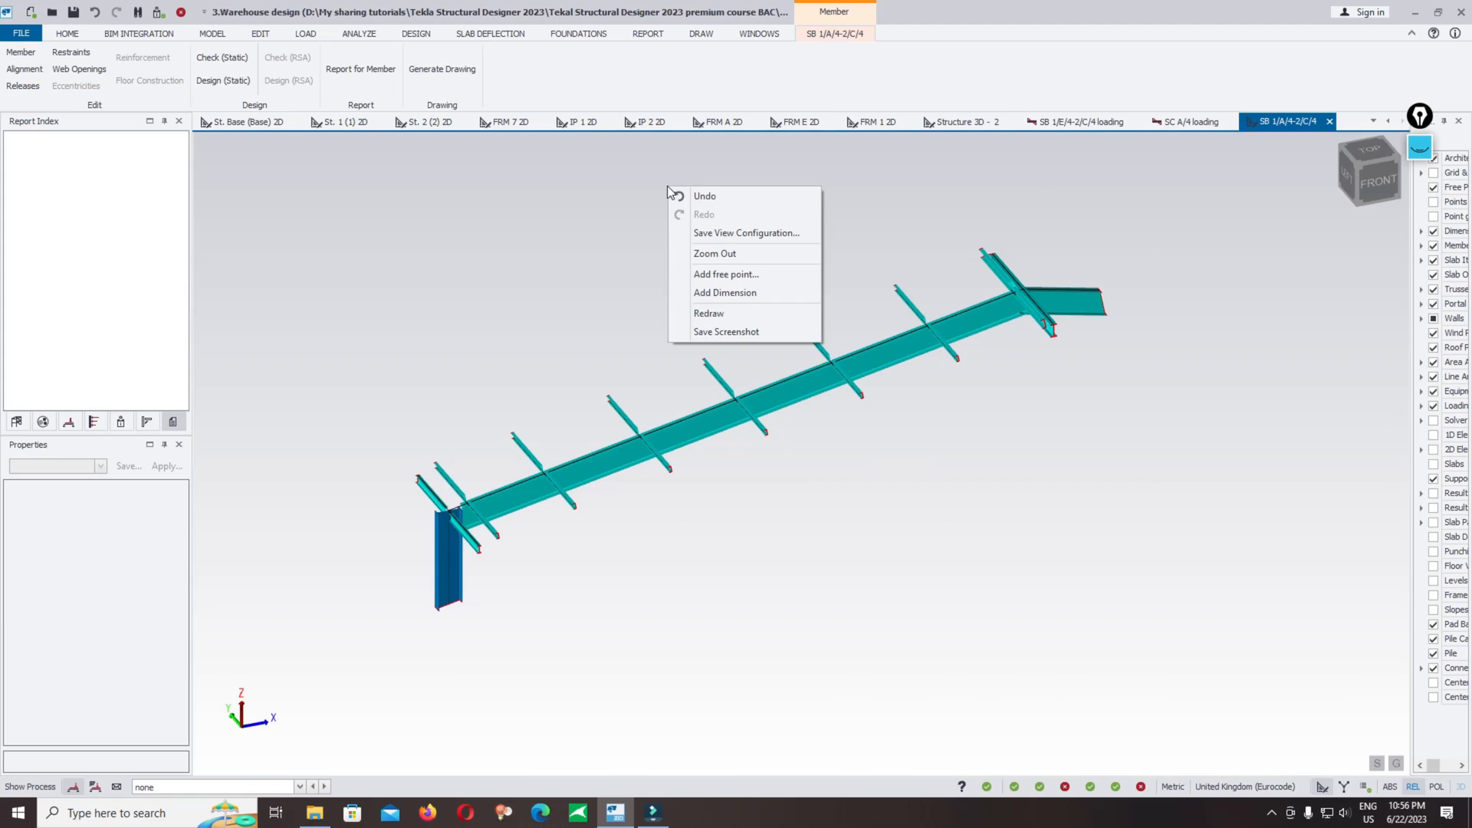
click(707, 333)
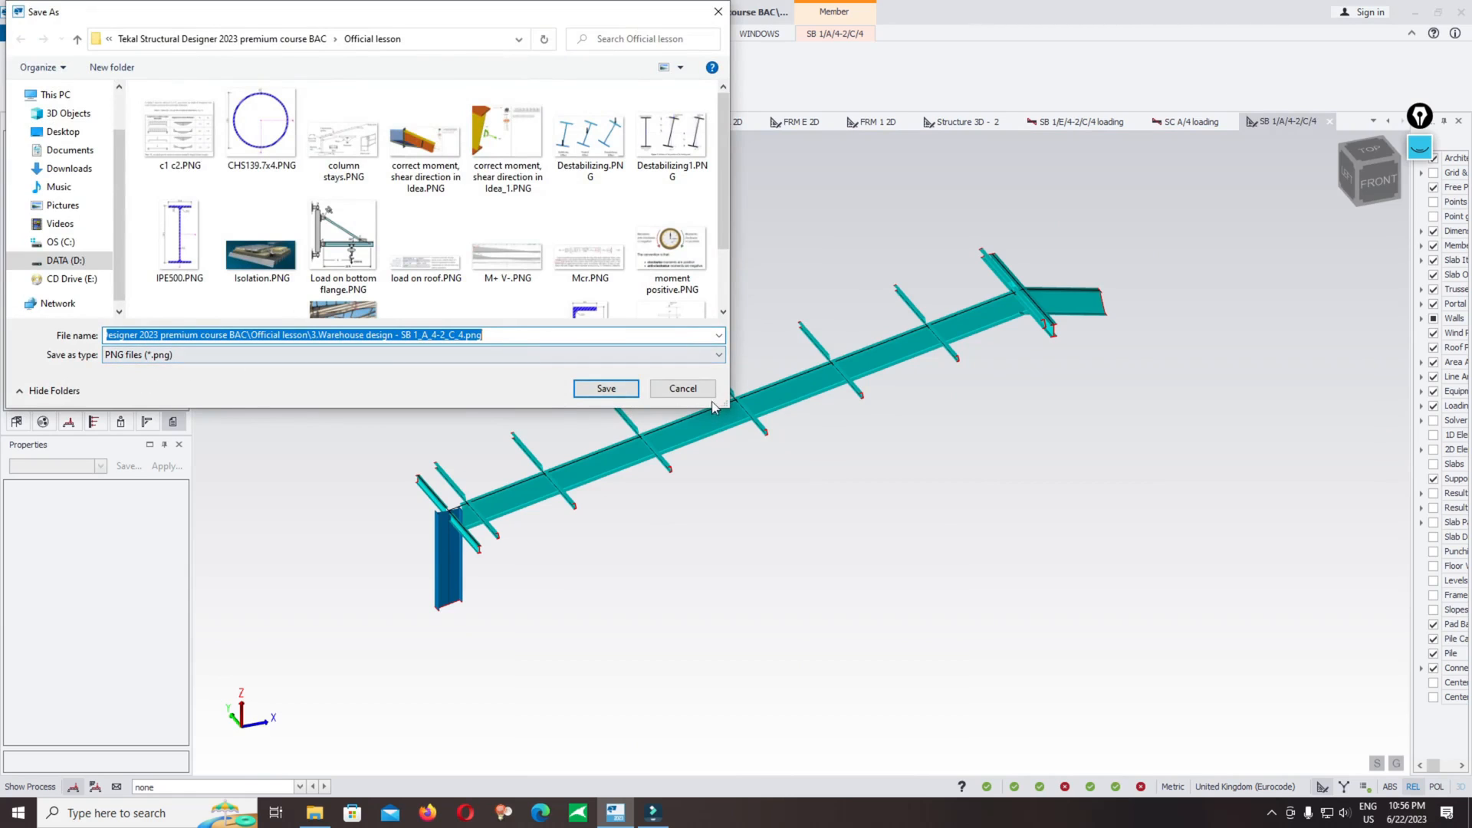
click(690, 388)
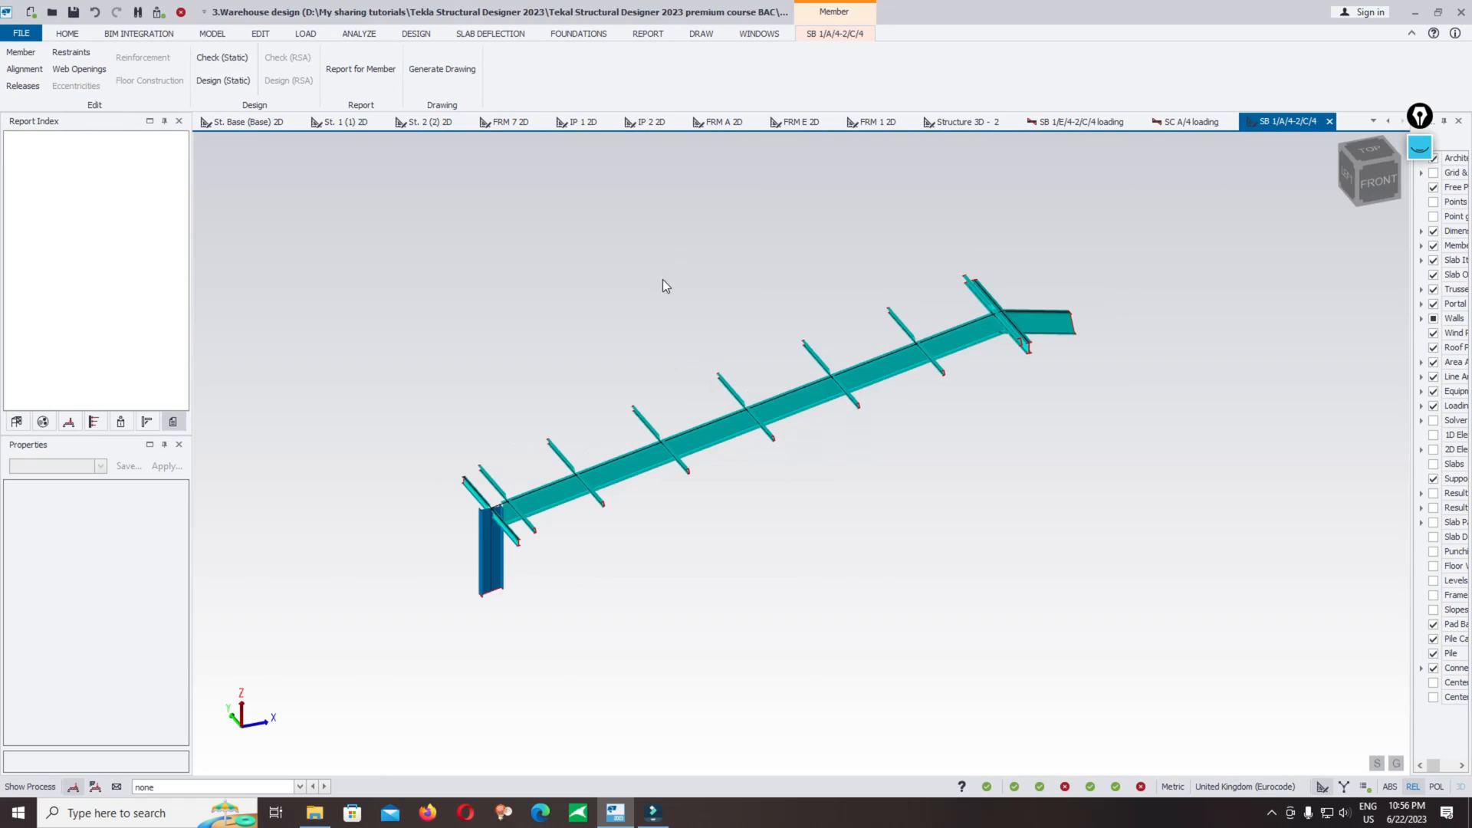
right_click(646, 247)
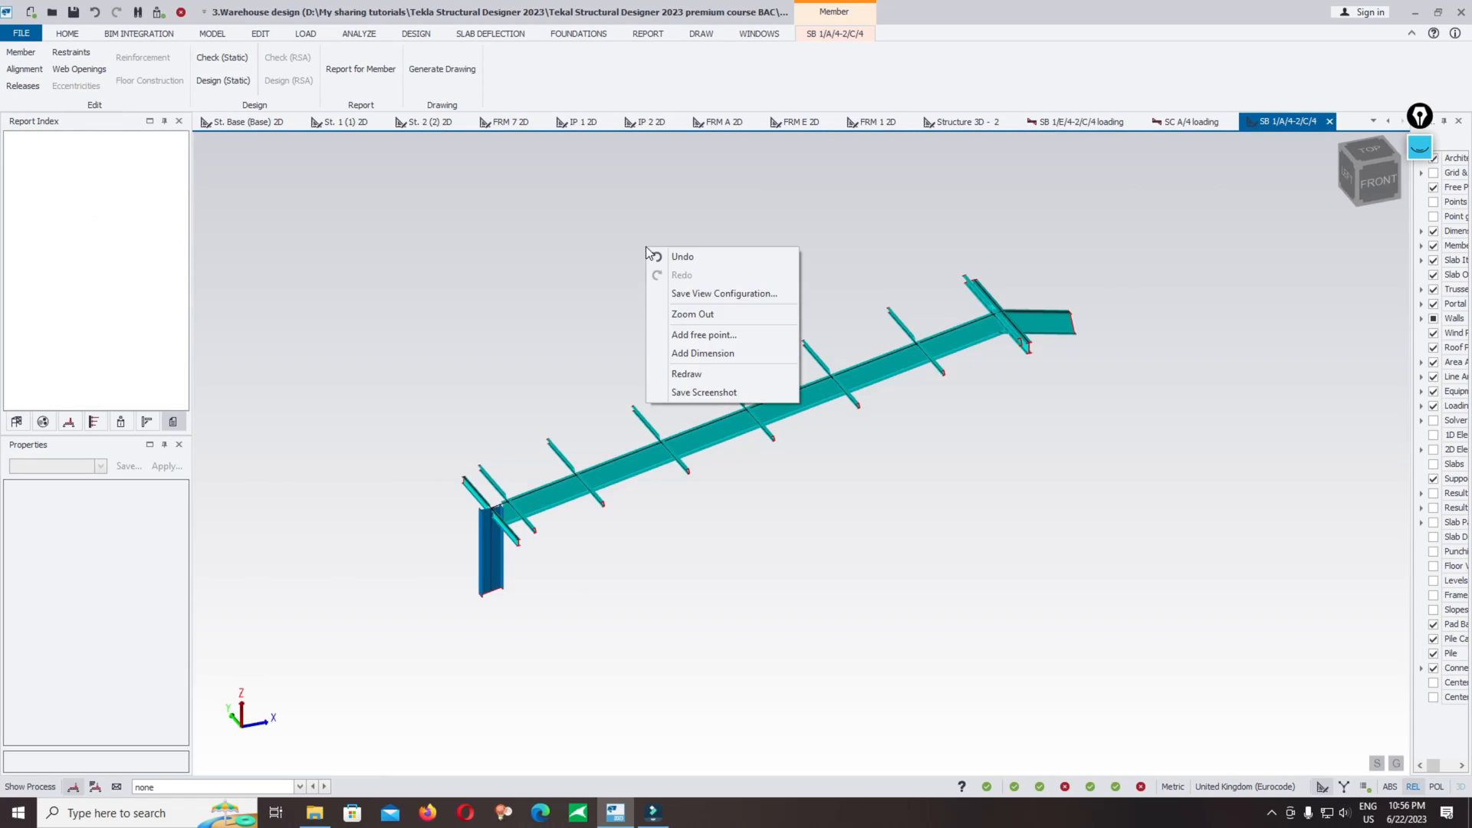
click(669, 292)
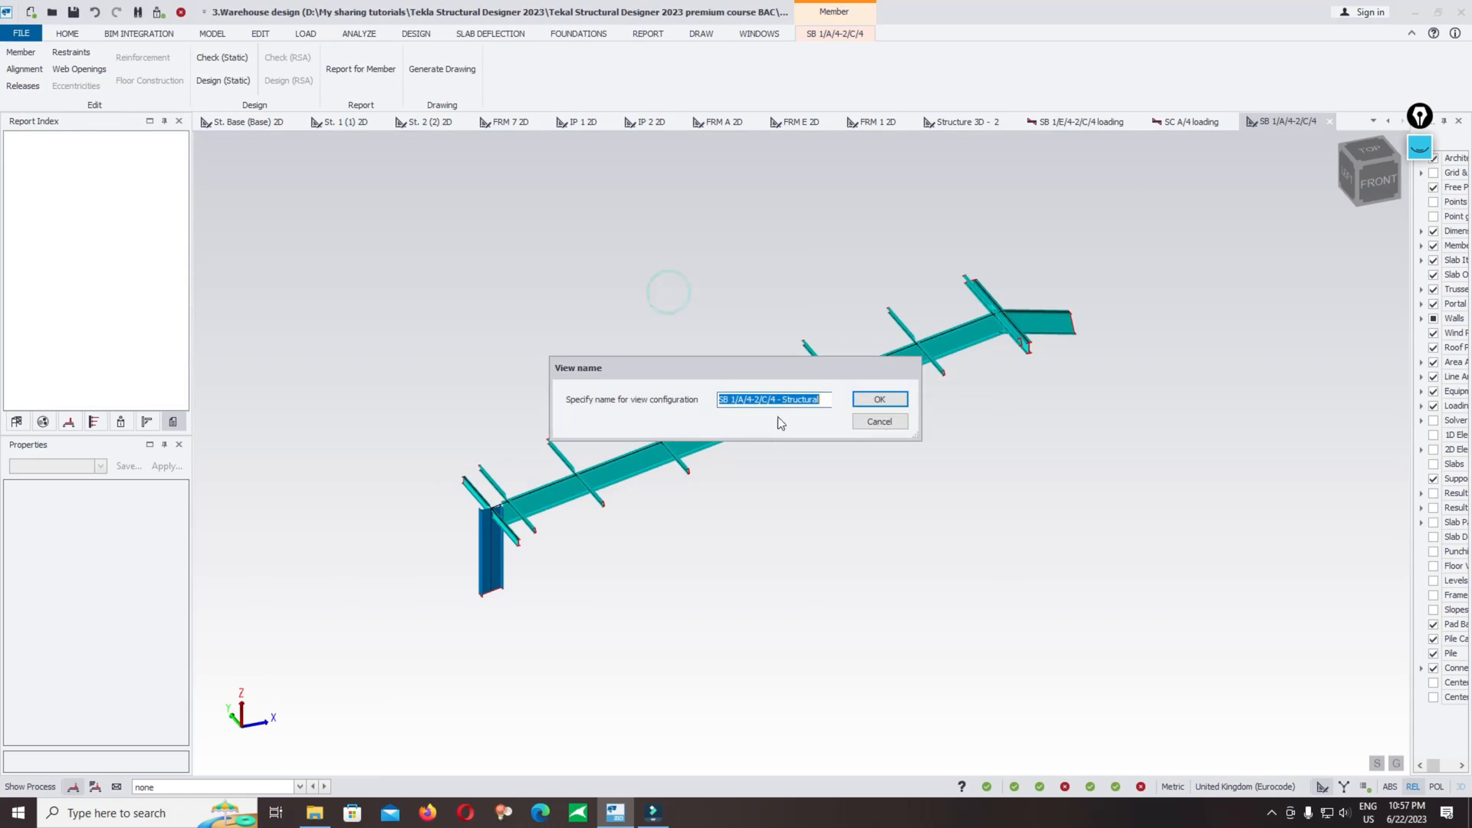
click(874, 422)
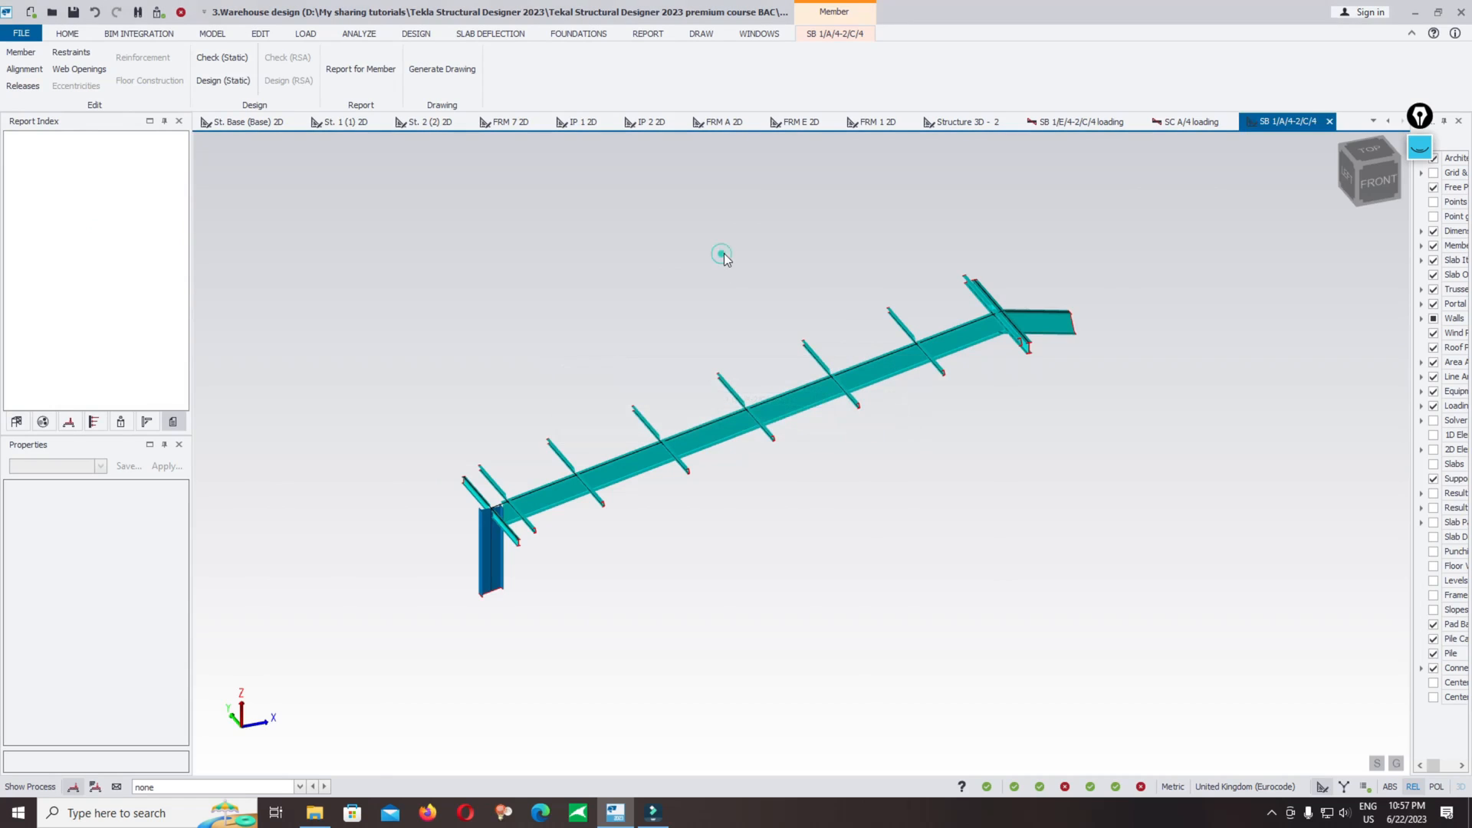
Step: Close the member view and generate the member report for the selected beam
click(1330, 121)
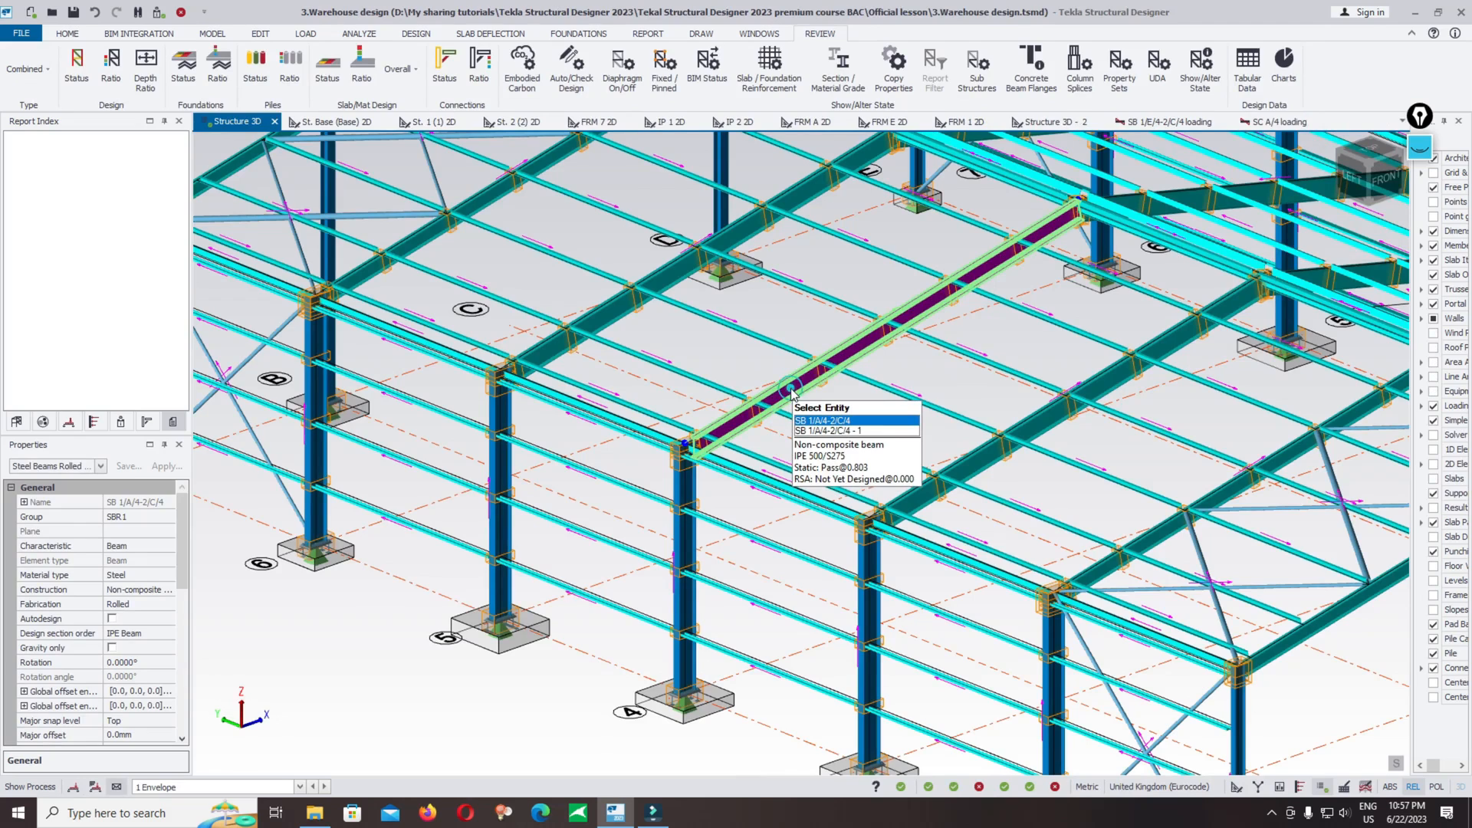
right_click(792, 388)
key(Escape)
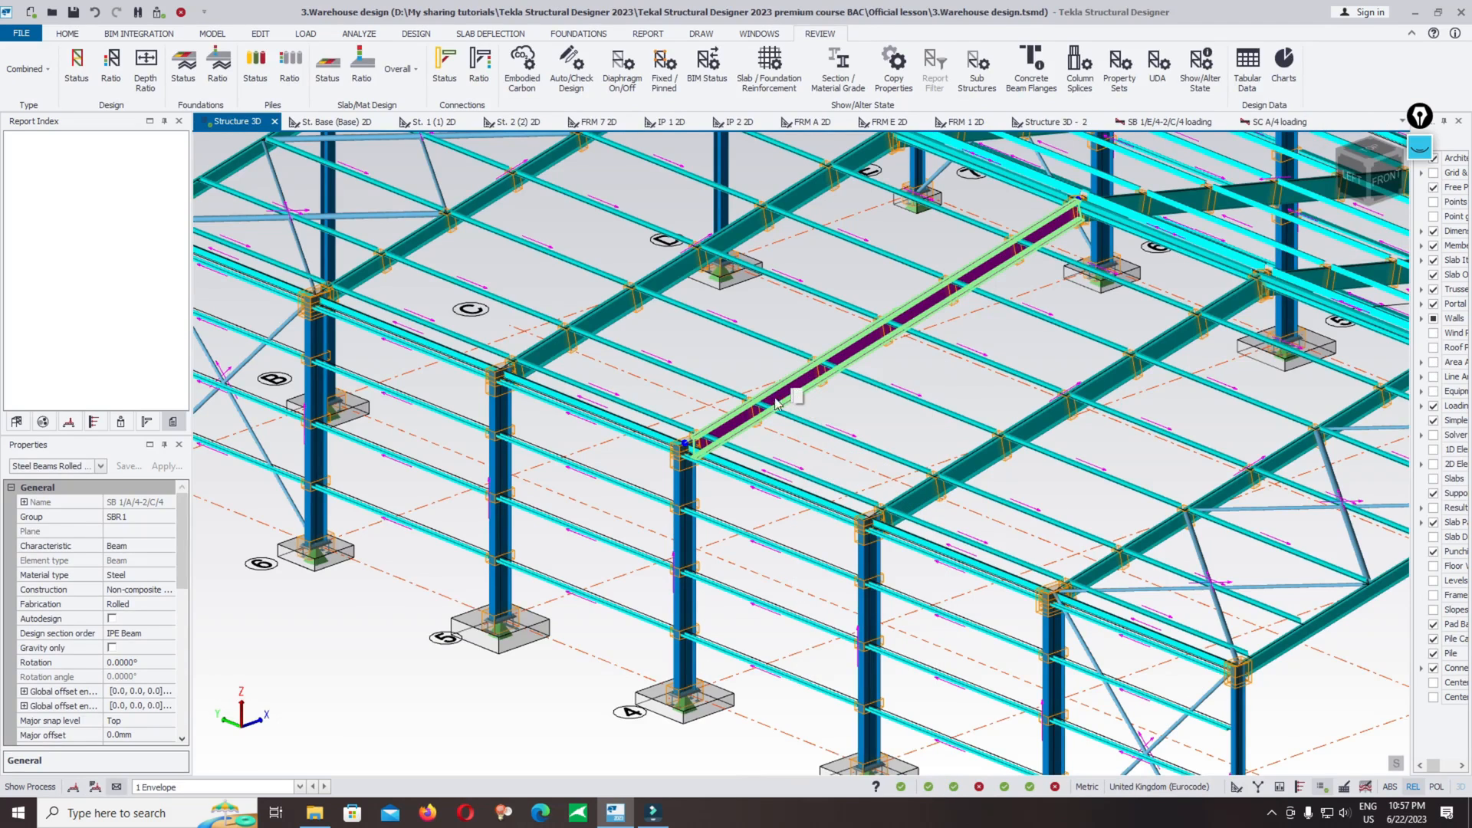
right_click(783, 390)
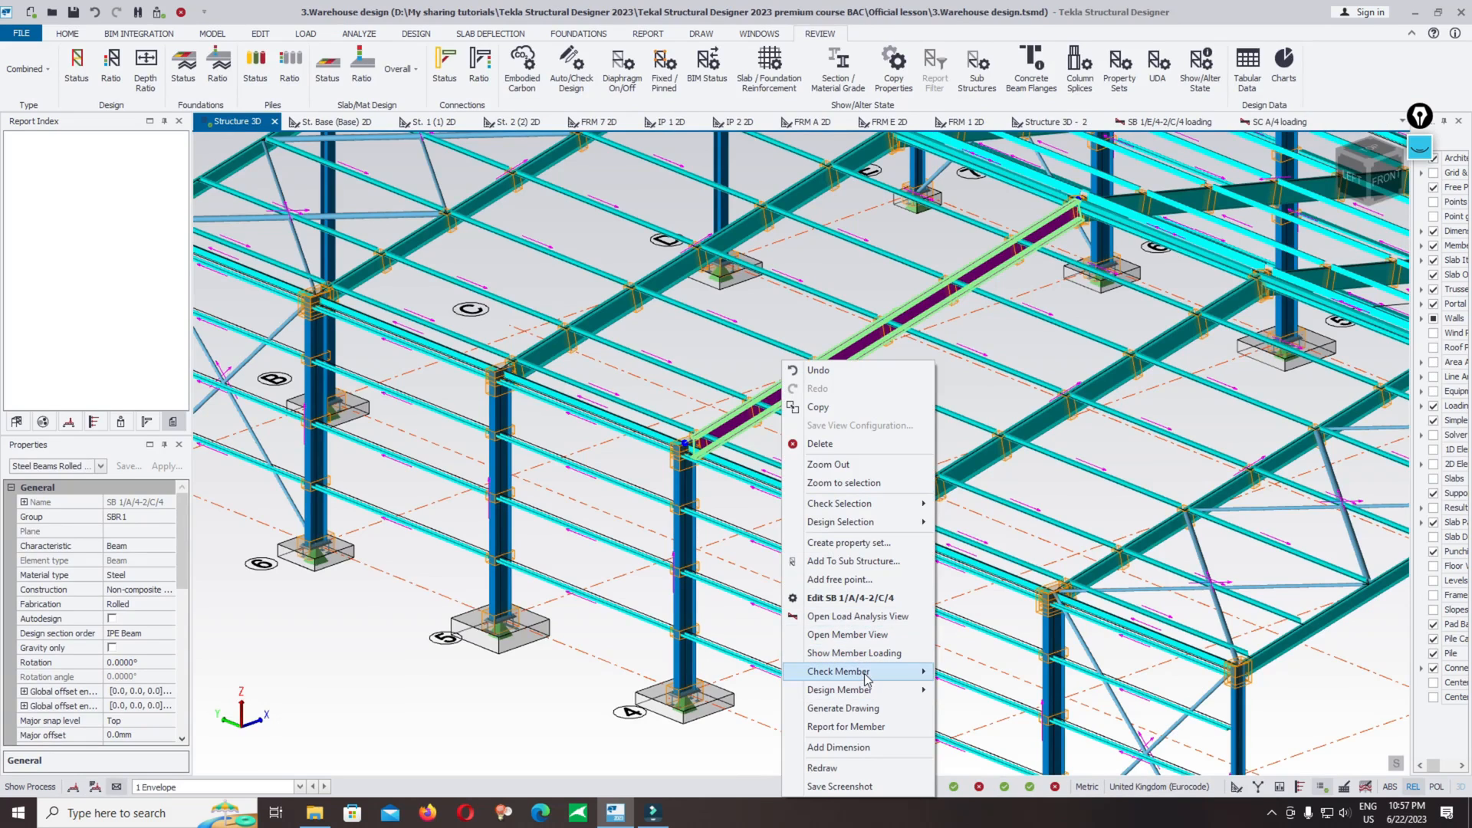
mouse_move(868, 679)
click(879, 727)
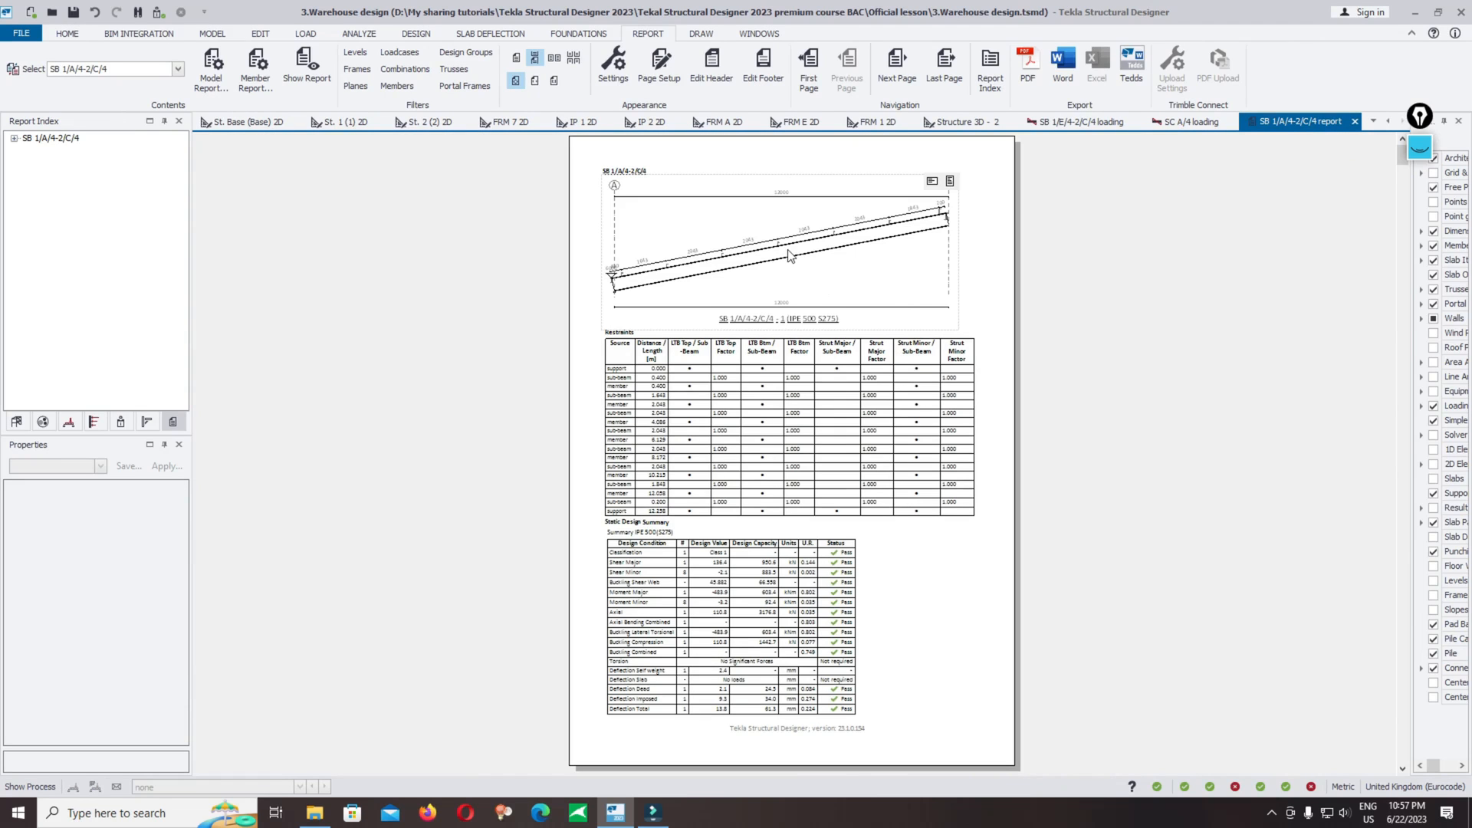
Step: Scroll through the member report's drawing, restraints, design summary and calculation pages
ctrl+scroll(790, 238, up, 3)
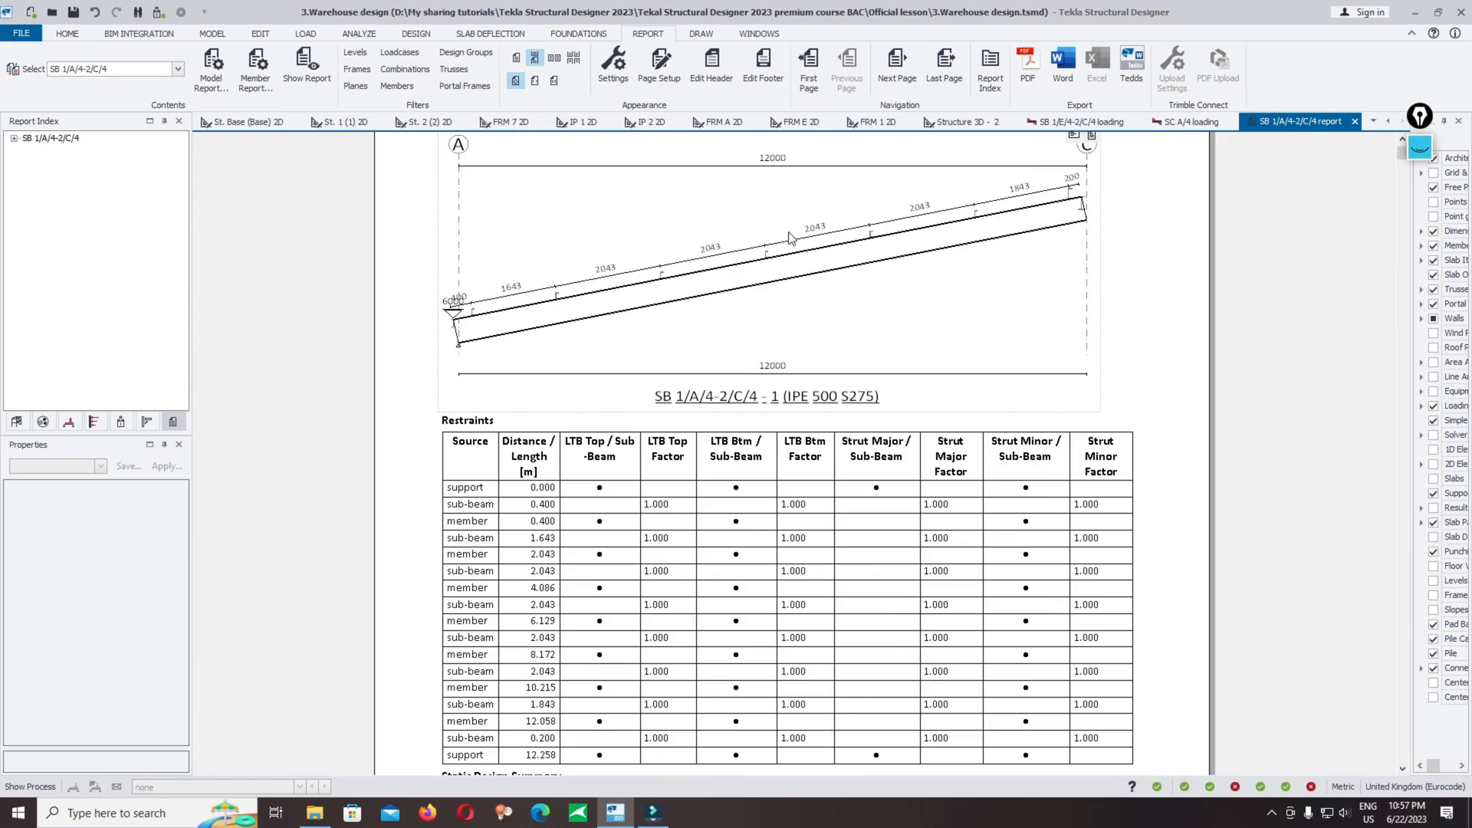
scroll(773, 321, up, 1)
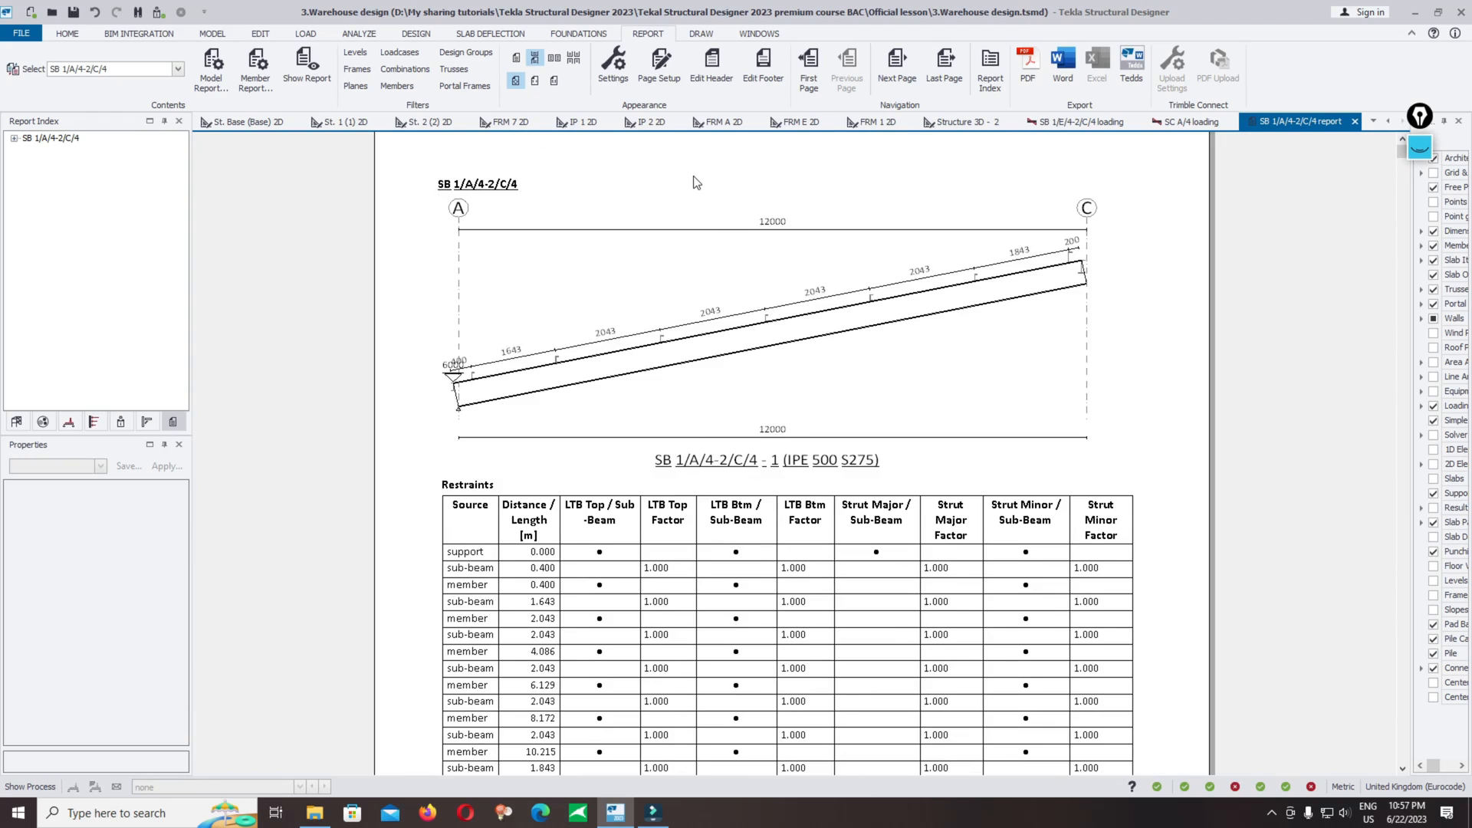
scroll(698, 184, down, 14)
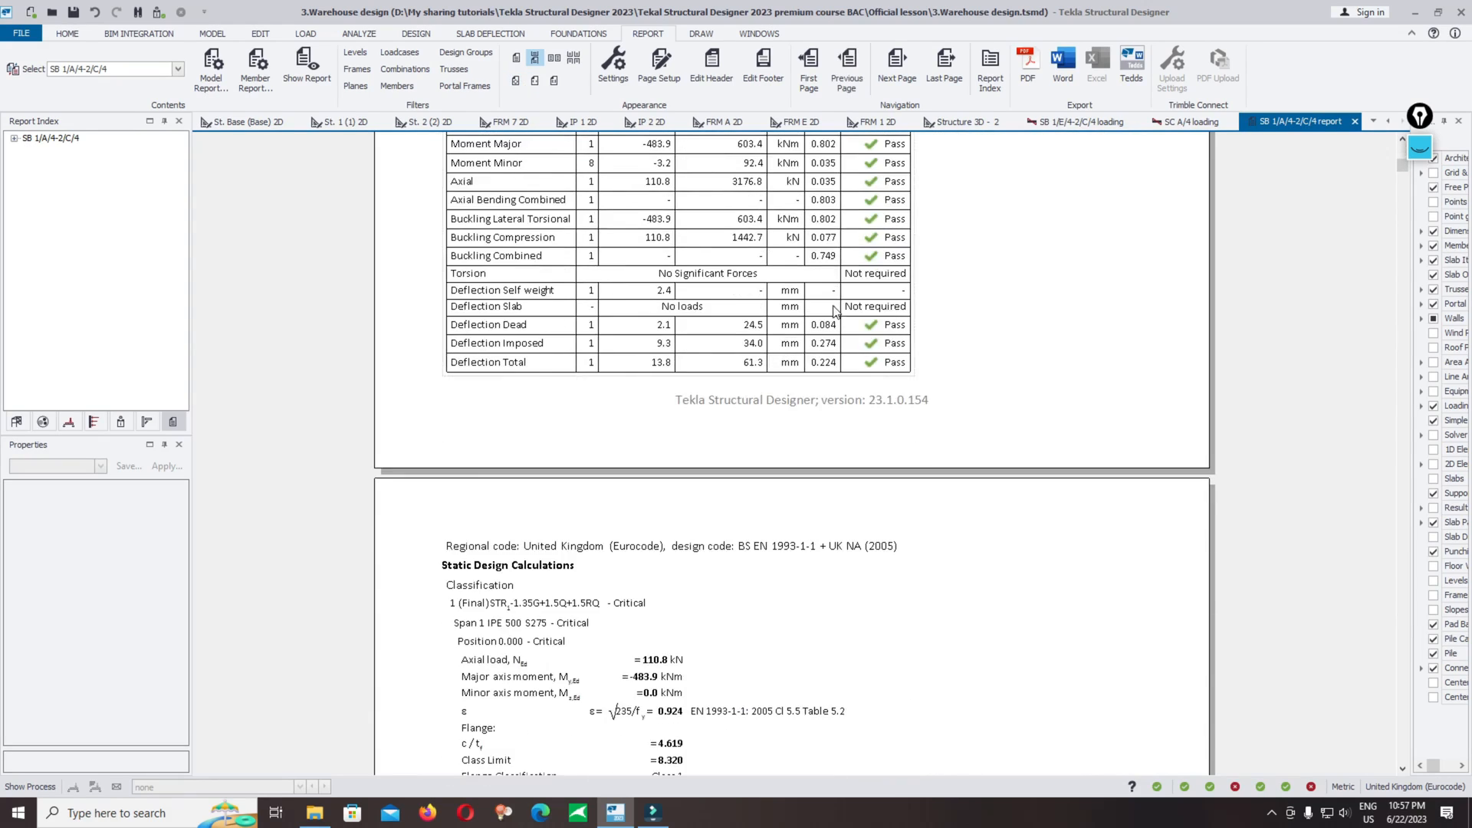
scroll(850, 310, up, 5)
scroll(850, 310, up, 5)
scroll(854, 307, down, 12)
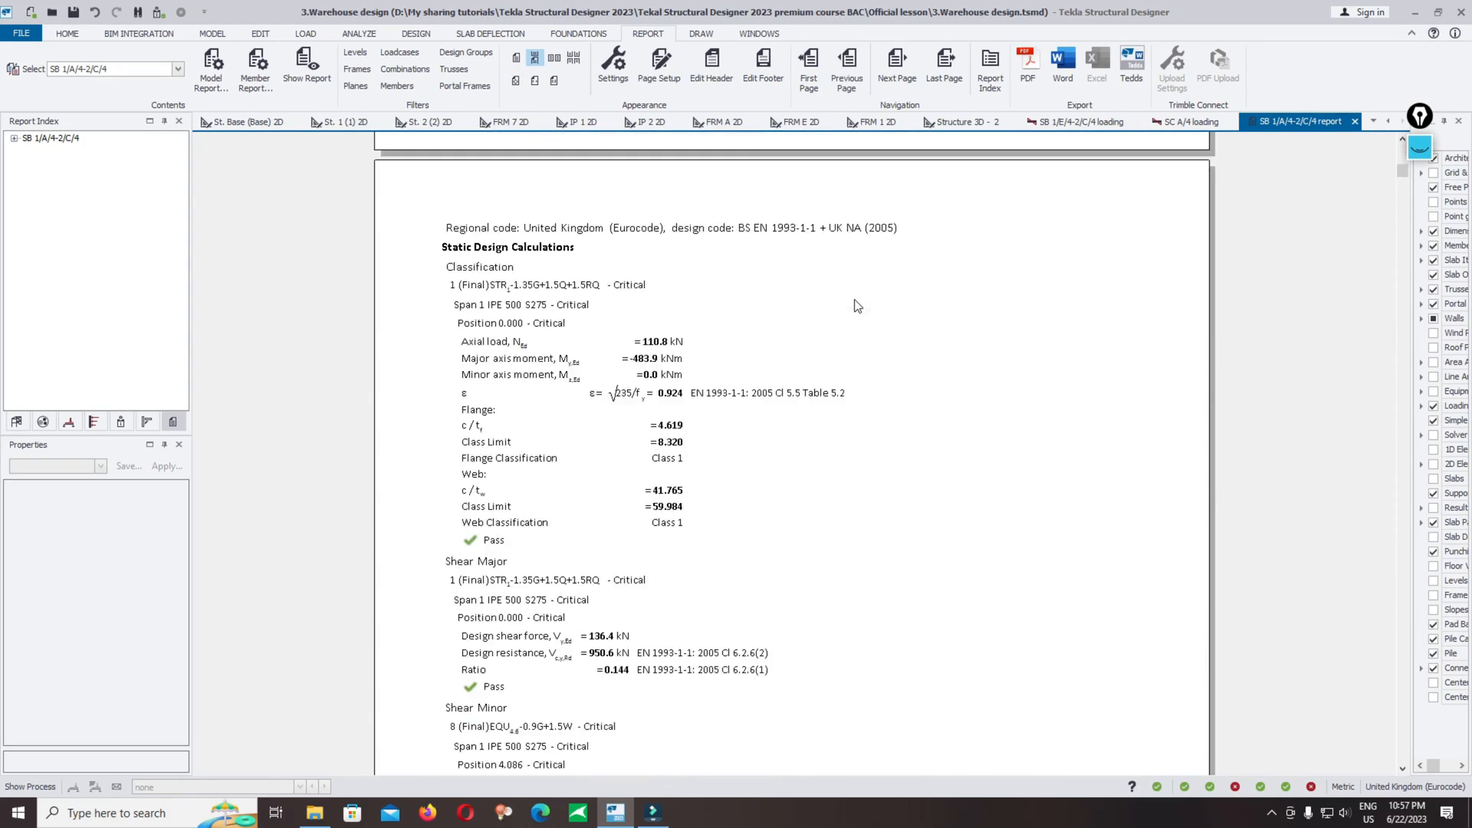
scroll(857, 305, up, 12)
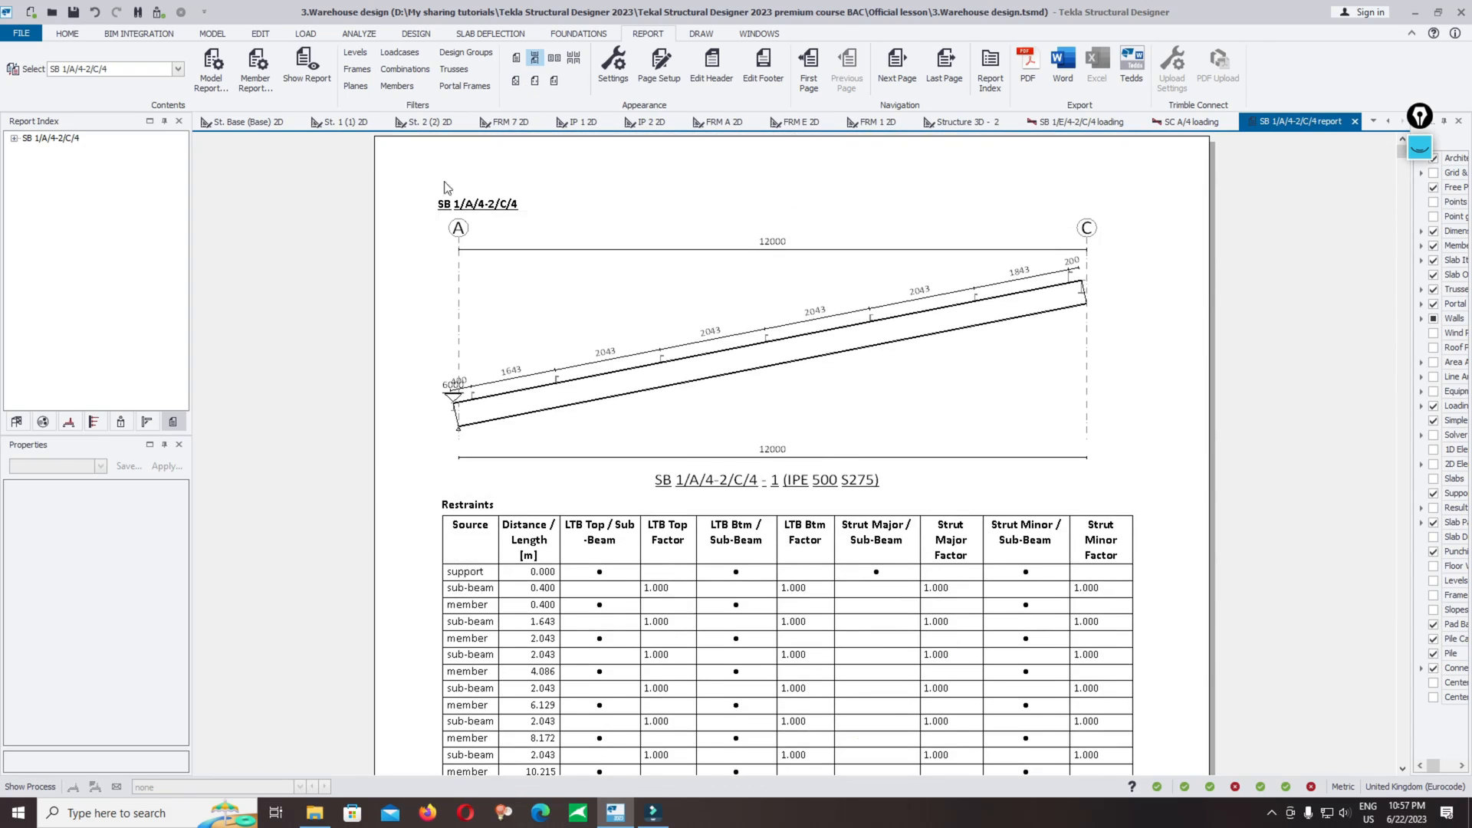
Step: Make Steel Beam Summary the active member report style
click(258, 73)
click(460, 349)
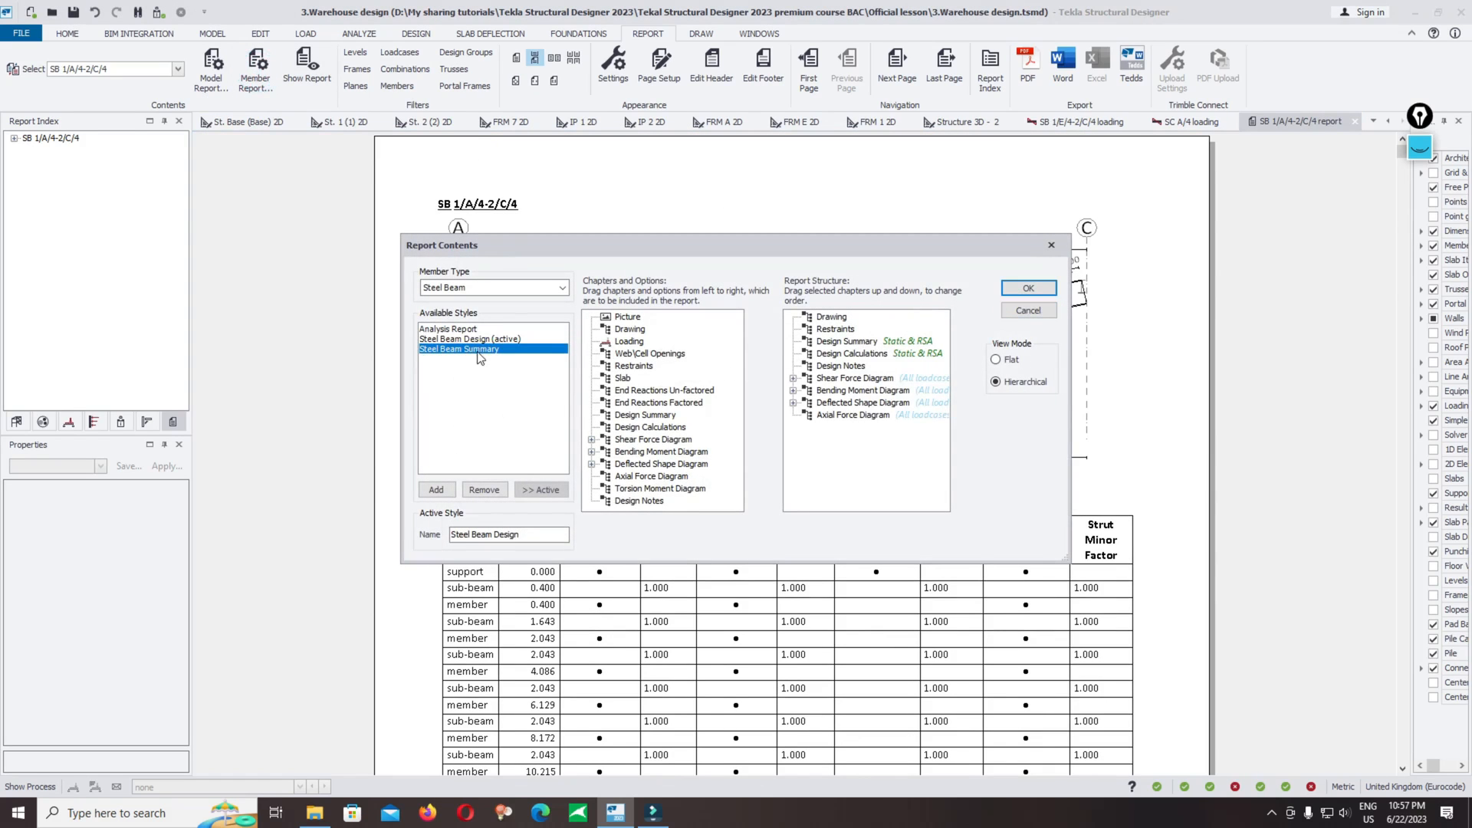
click(530, 494)
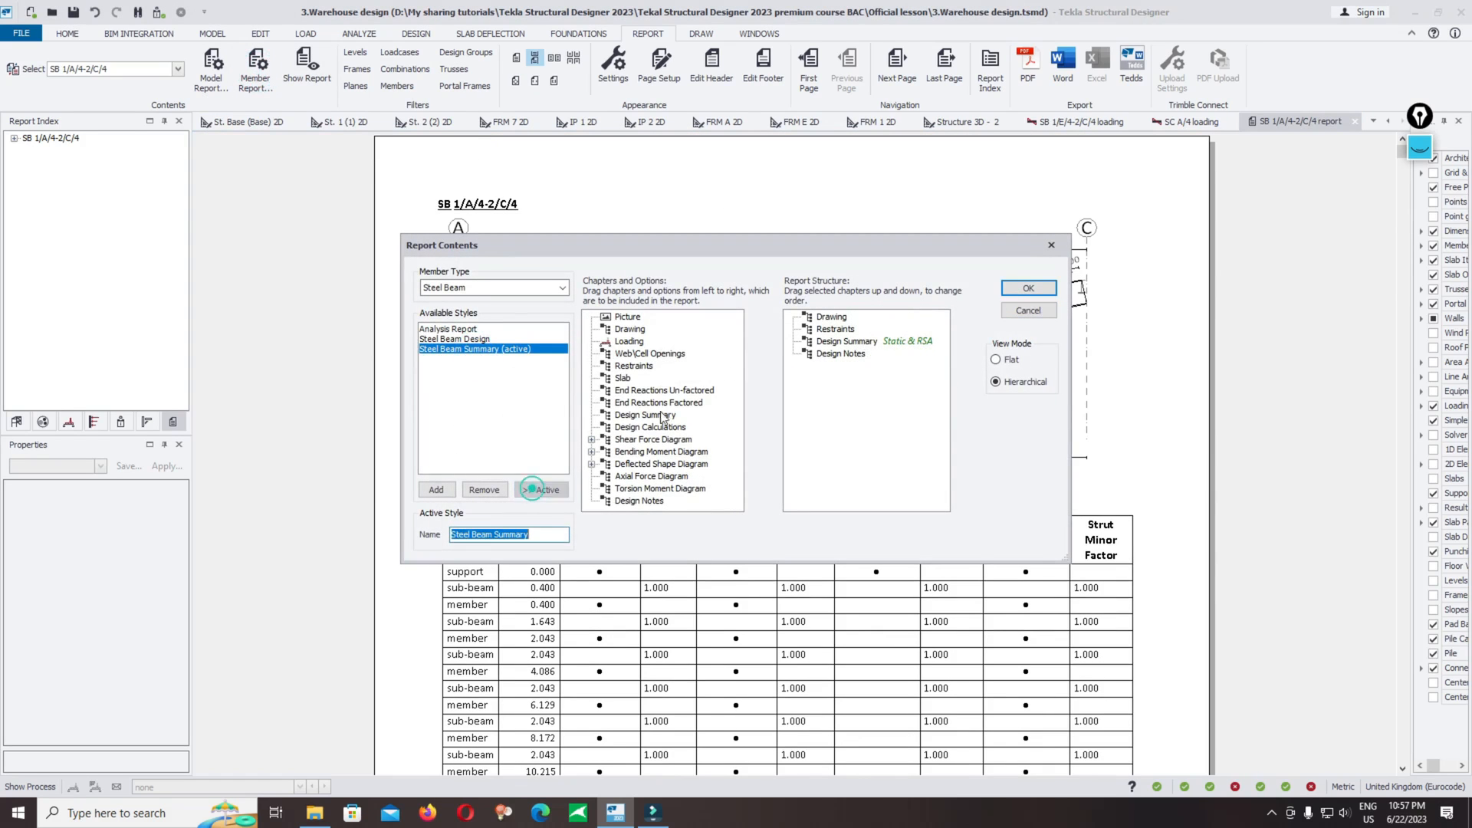
click(1001, 289)
Step: Scroll through the summary report's restraints and static design summary tables
scroll(826, 270, down, 7)
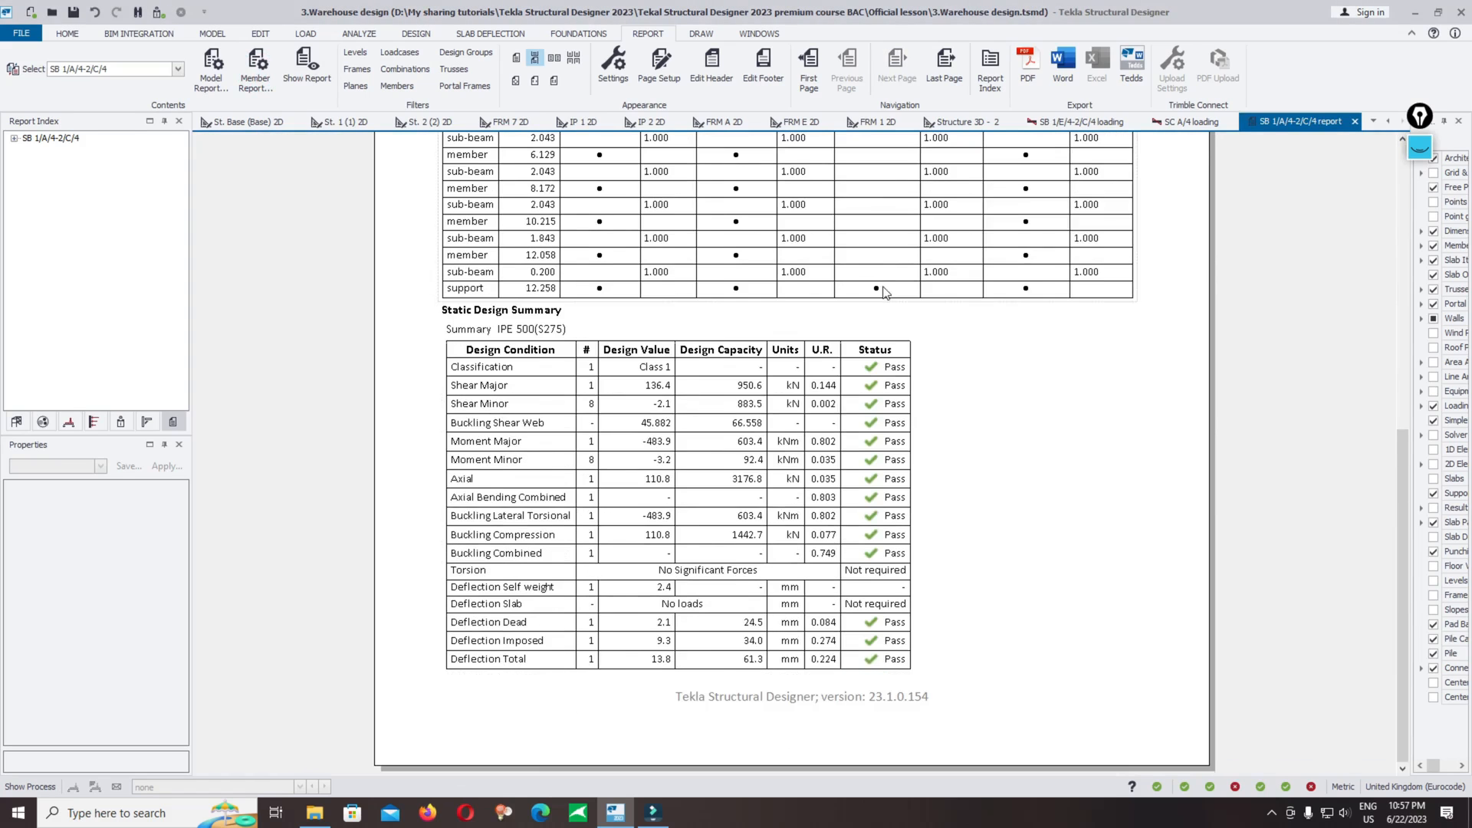
scroll(888, 287, up, 8)
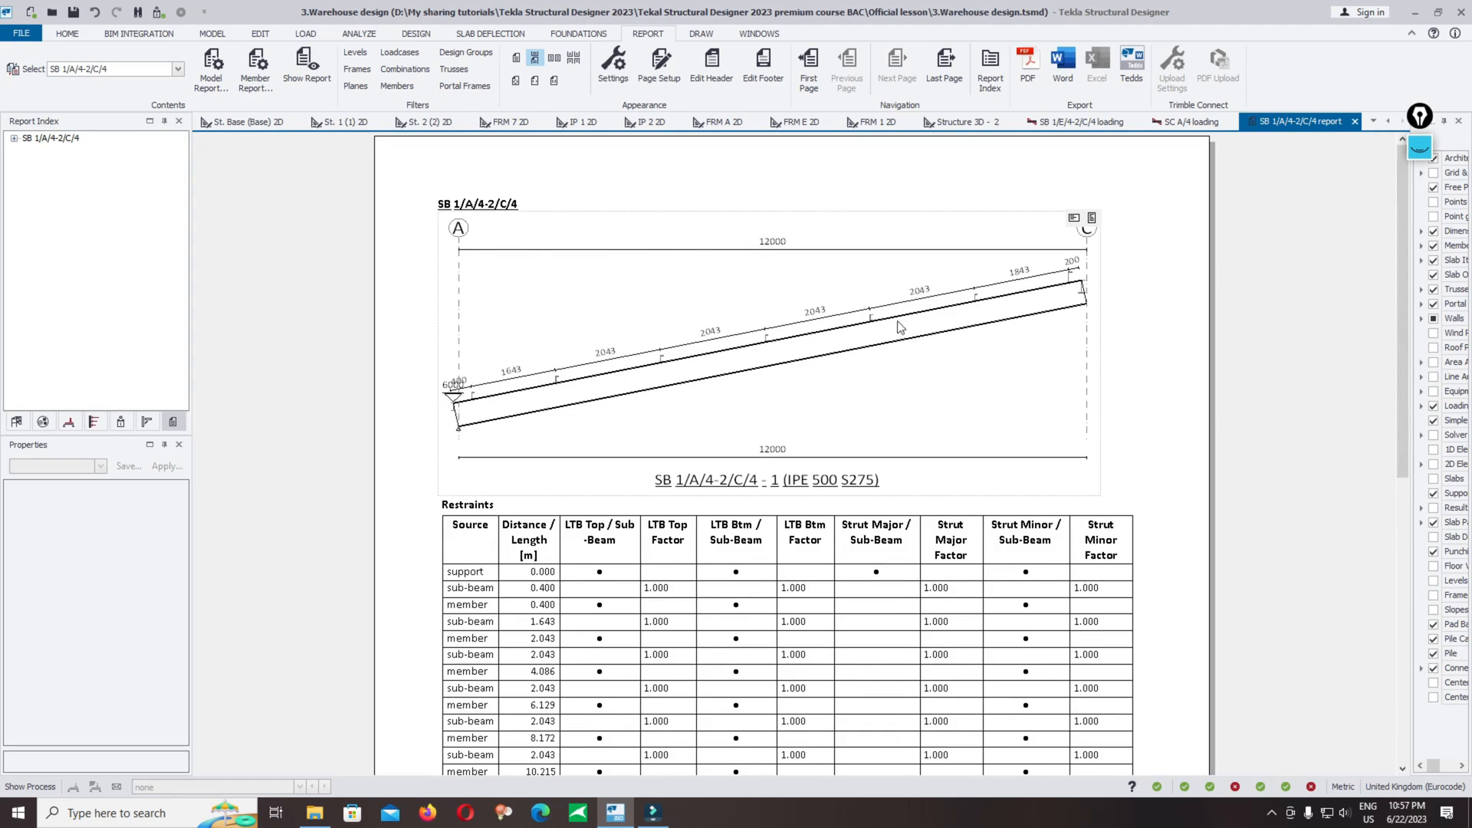
scroll(858, 348, down, 3)
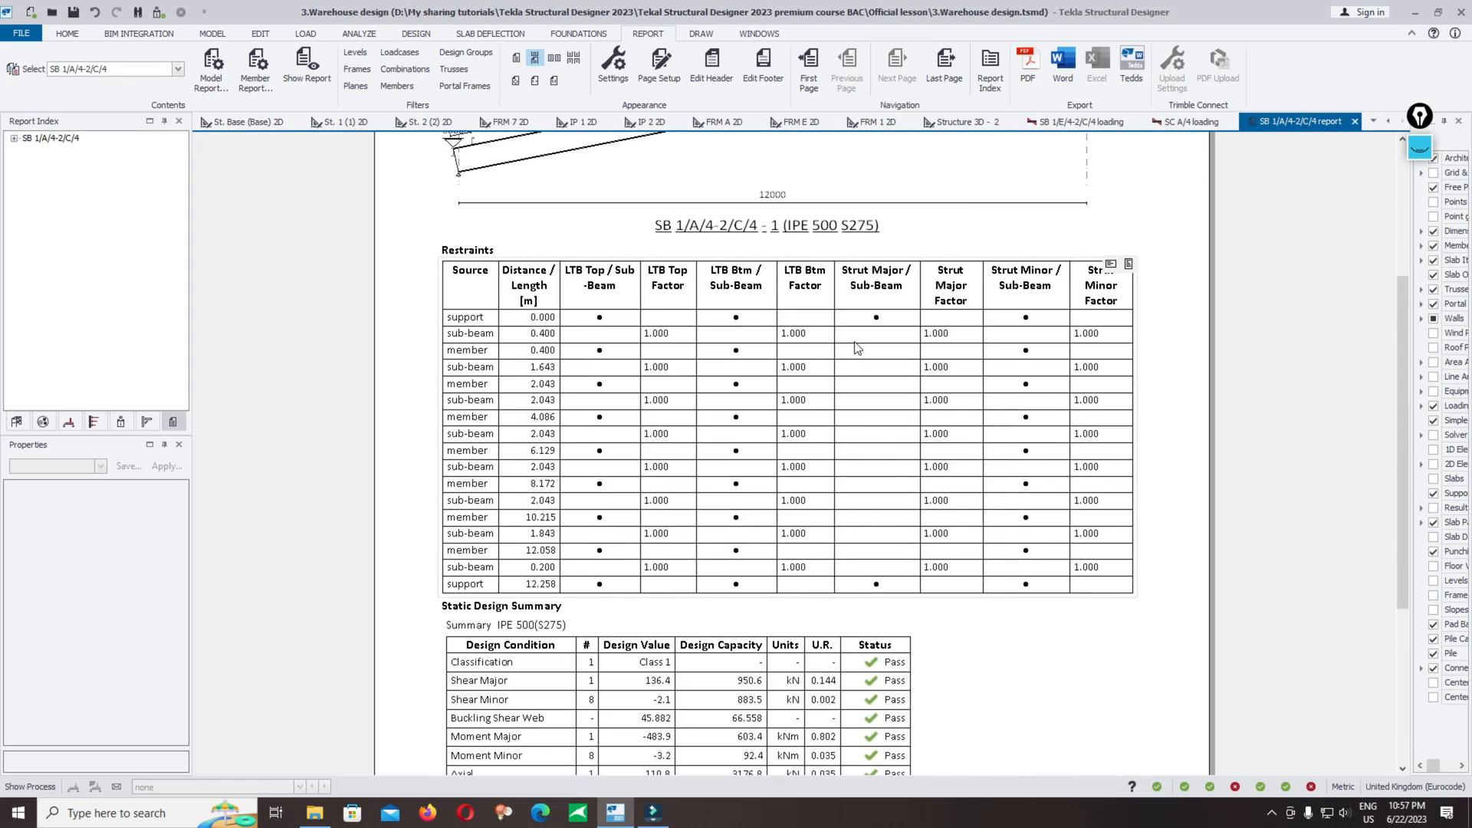
scroll(484, 369, down, 3)
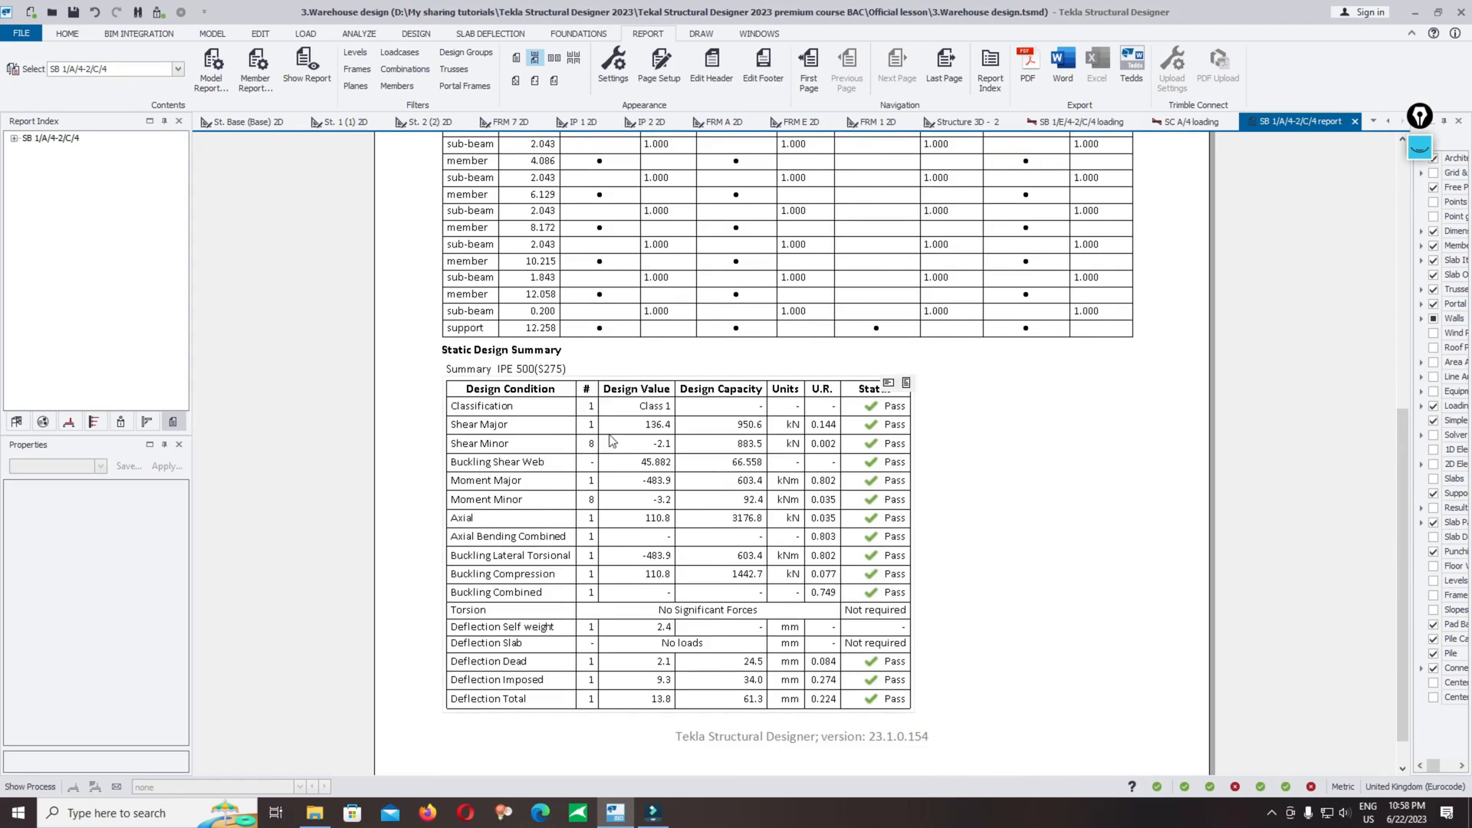
scroll(567, 371, down, 1)
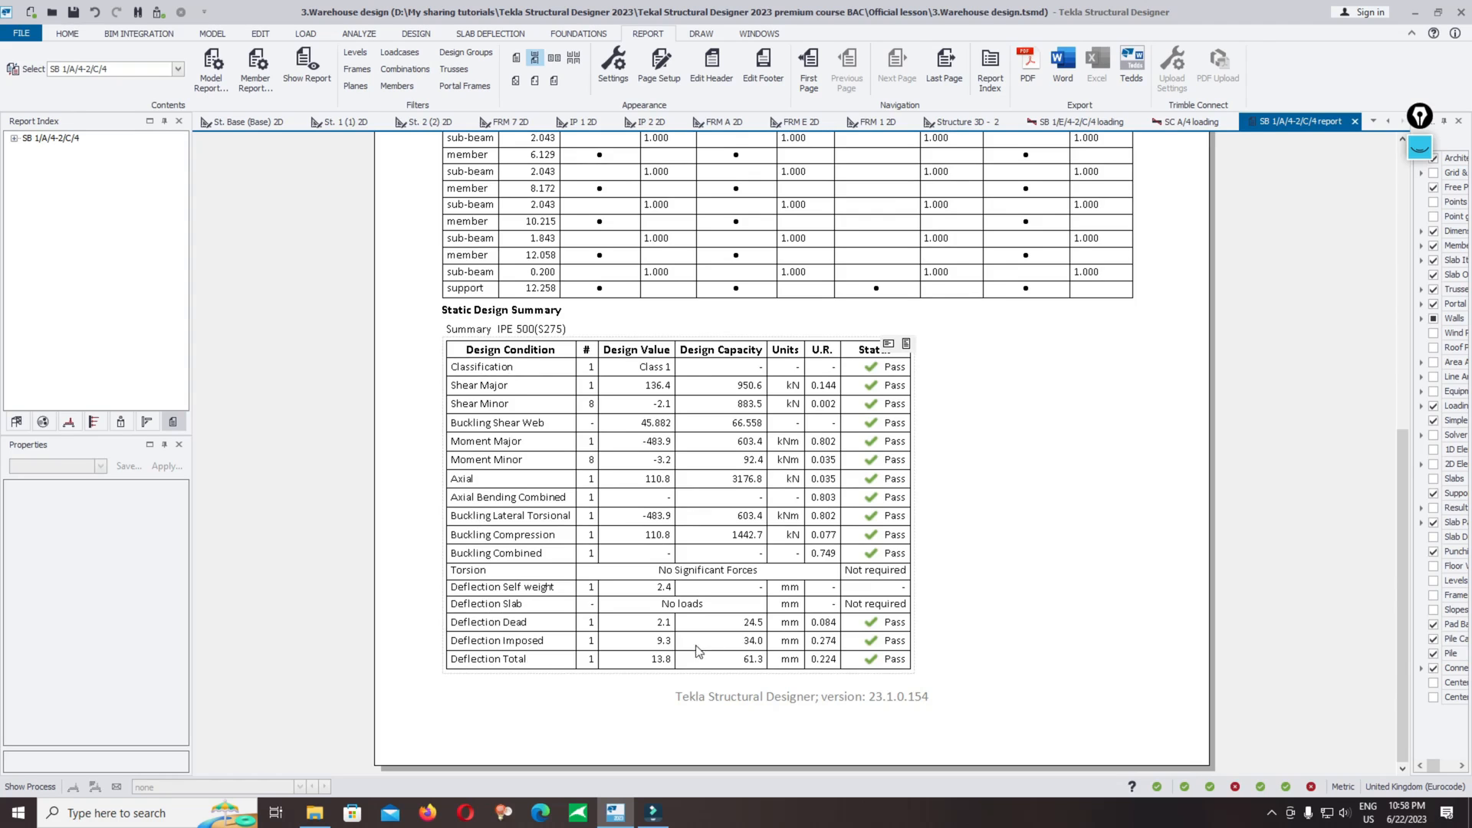
scroll(889, 516, up, 6)
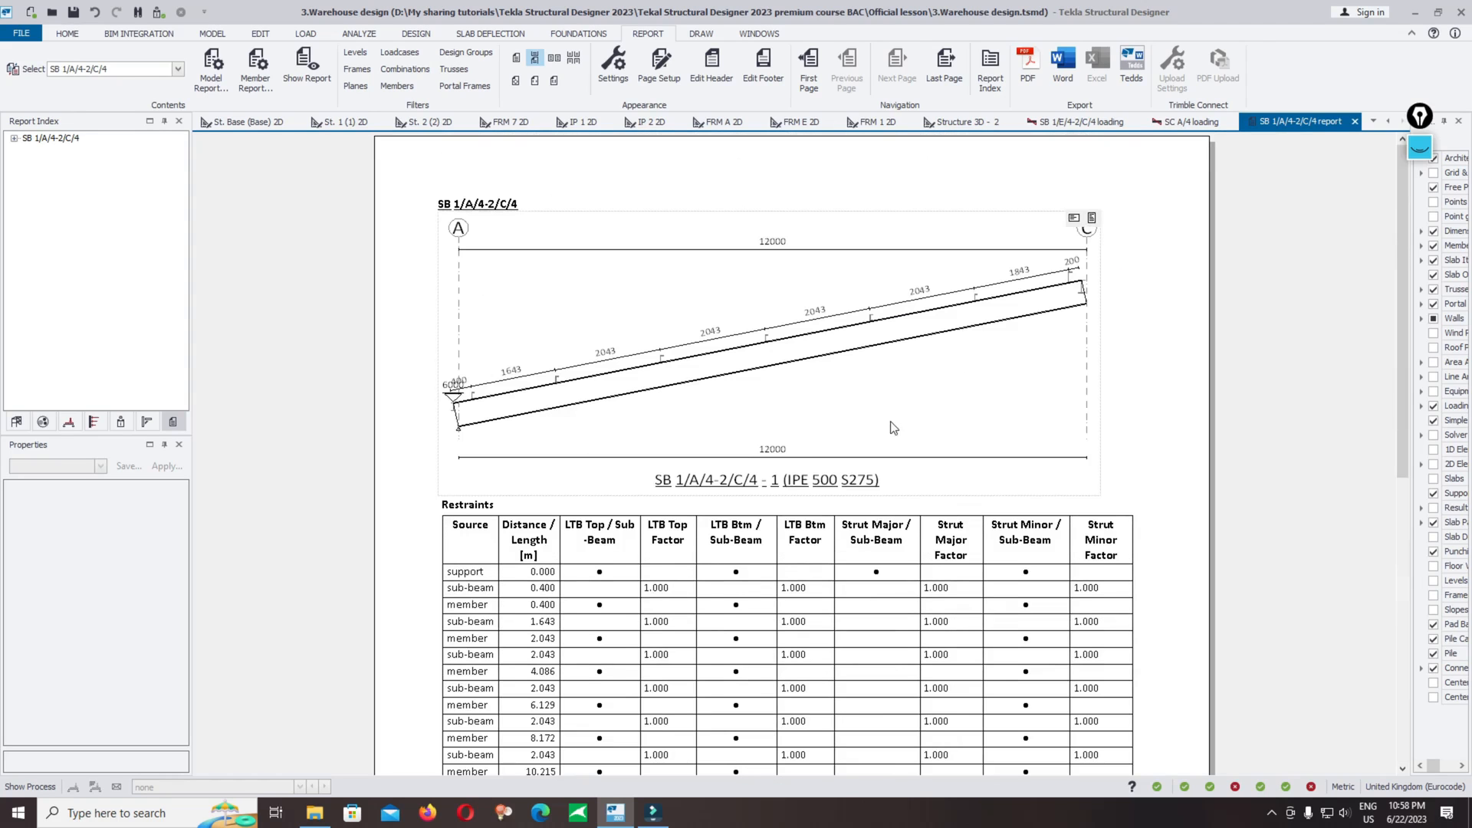
scroll(889, 423, down, 6)
scroll(897, 460, up, 5)
scroll(901, 460, down, 1)
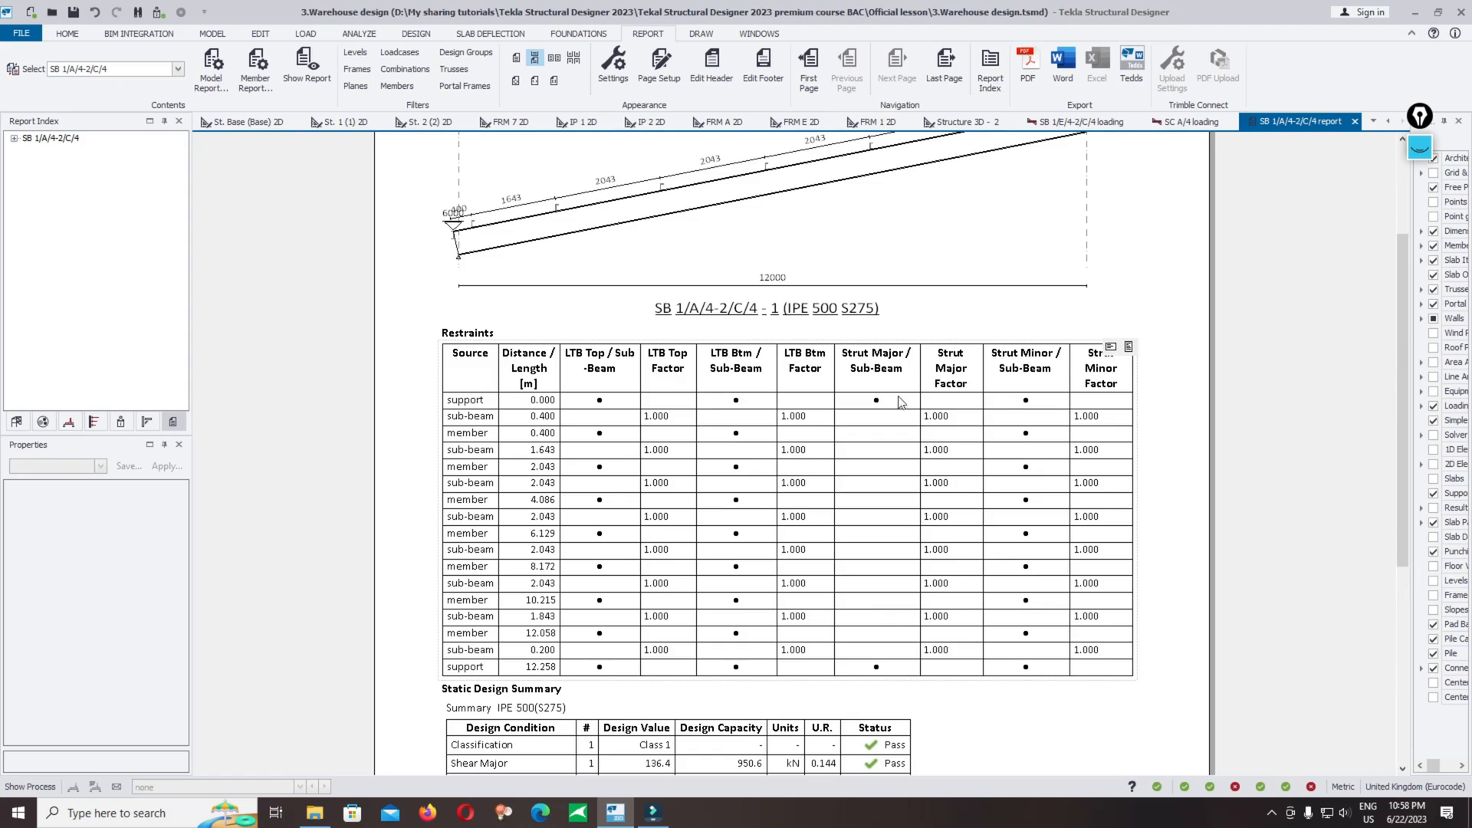
Step: Set the report's page size to A5 in Page Setup
click(660, 68)
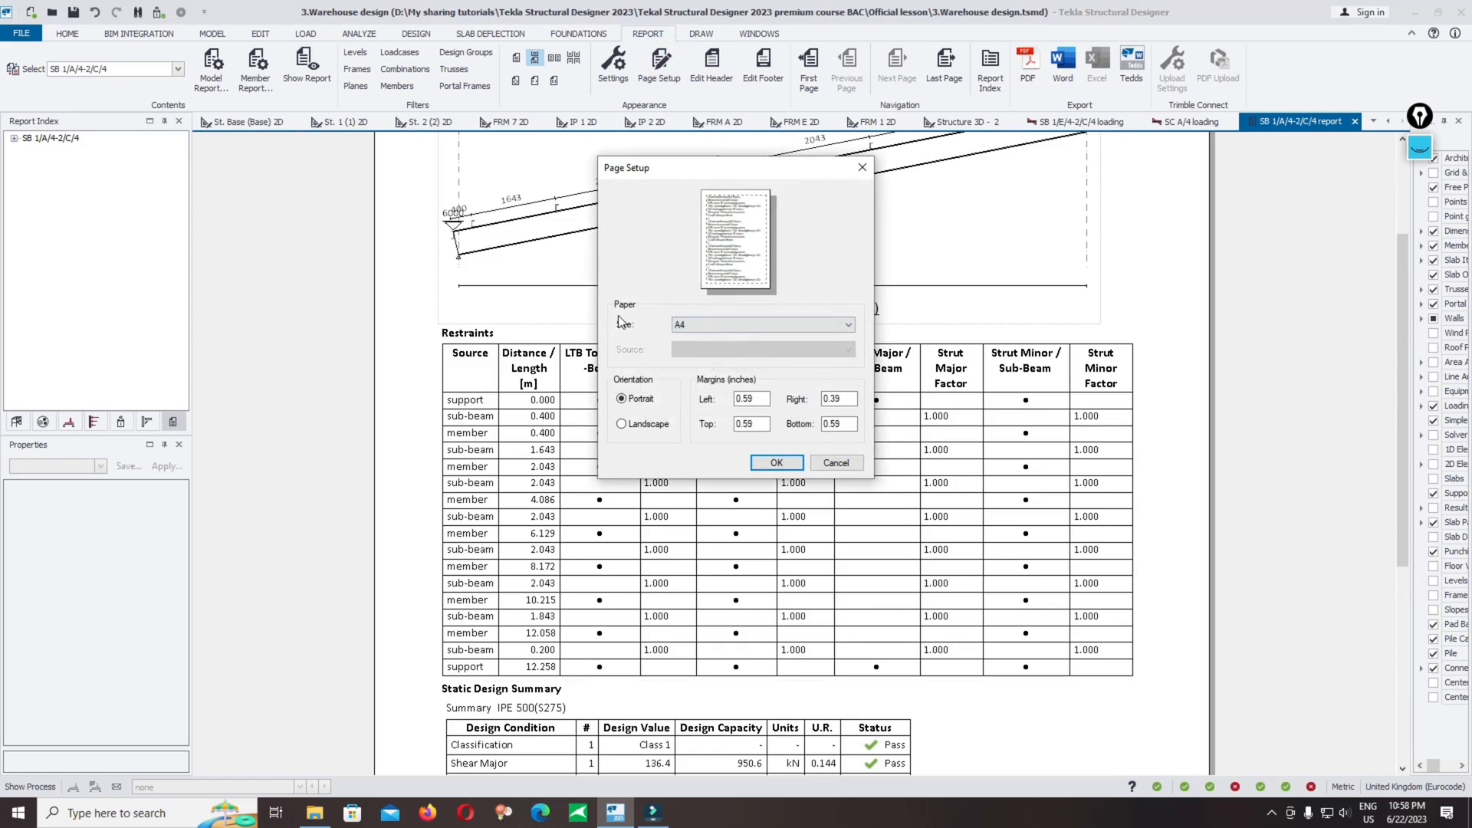
click(683, 324)
click(700, 414)
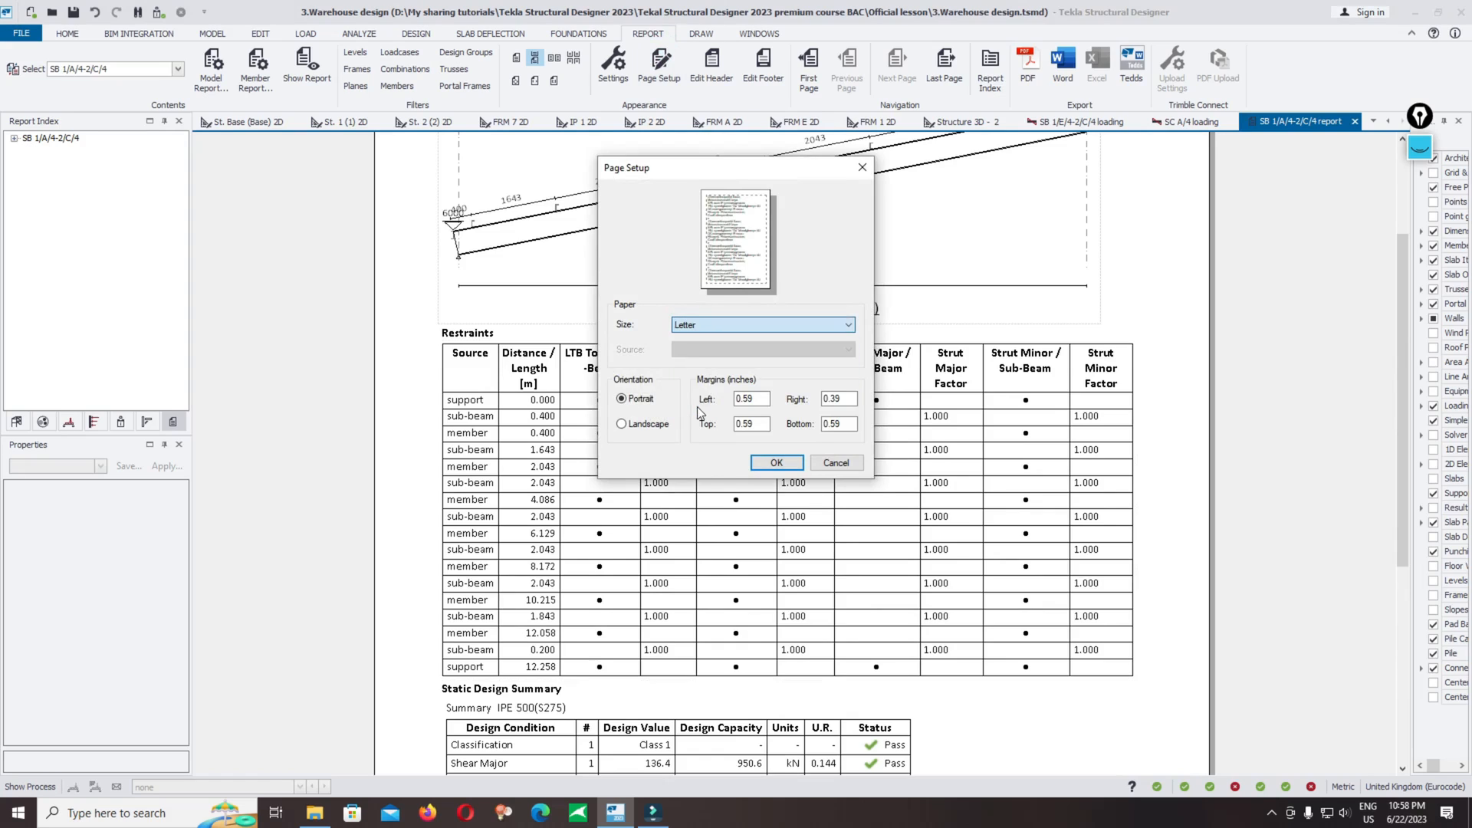
click(695, 326)
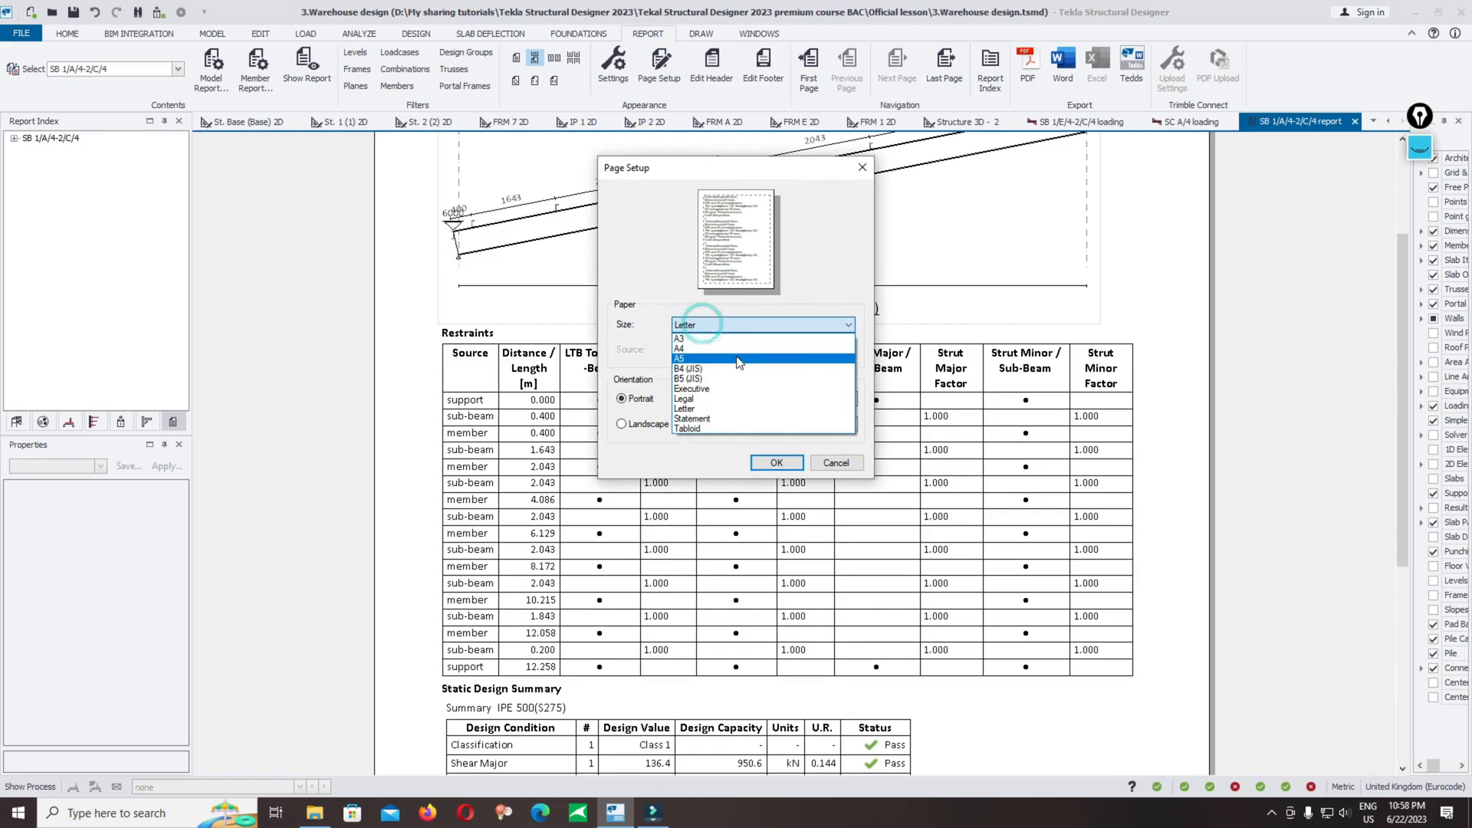
click(738, 358)
click(767, 462)
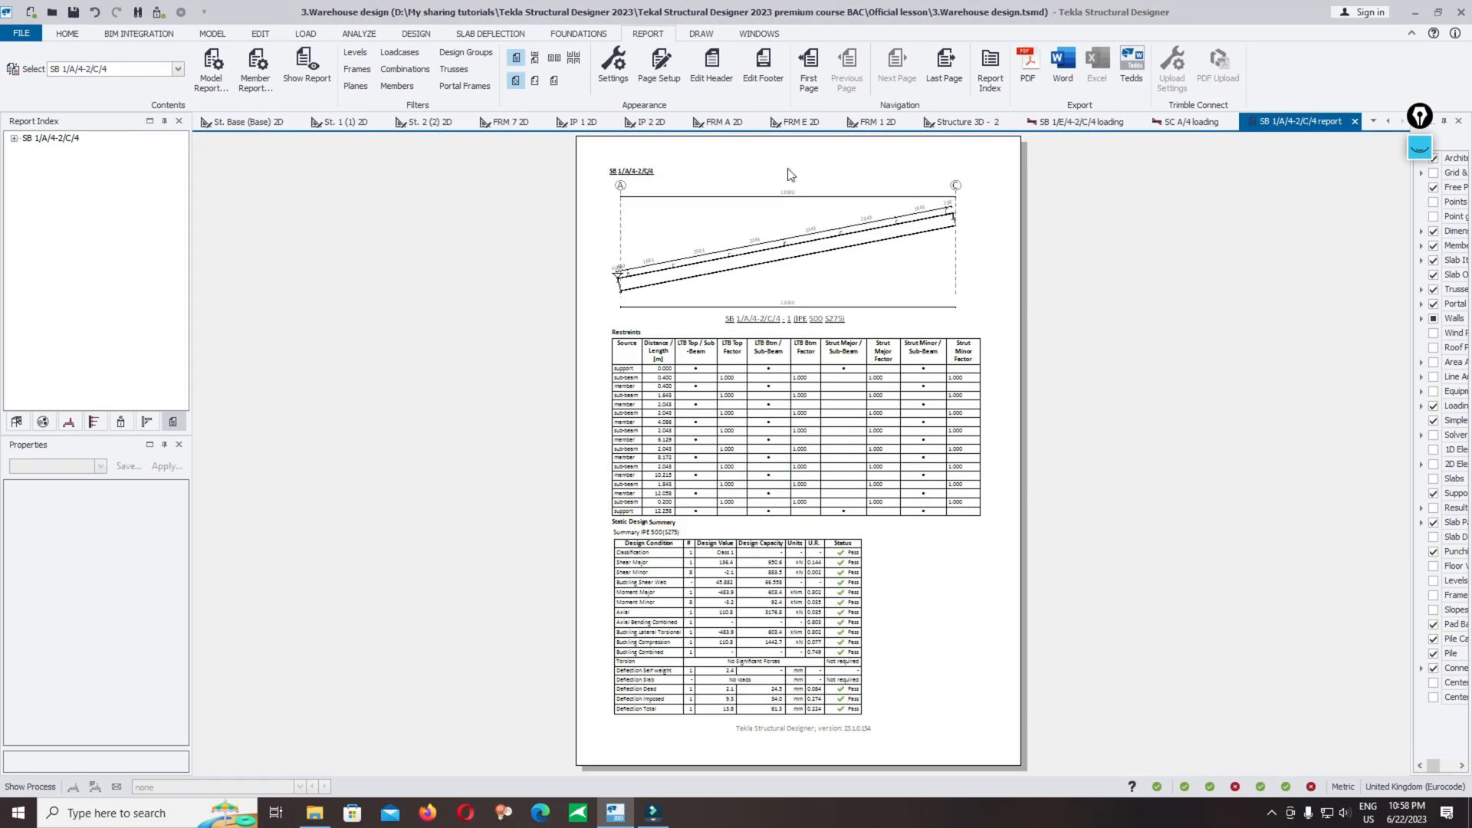
Step: Make Steel Beam Design the active member report style
click(258, 80)
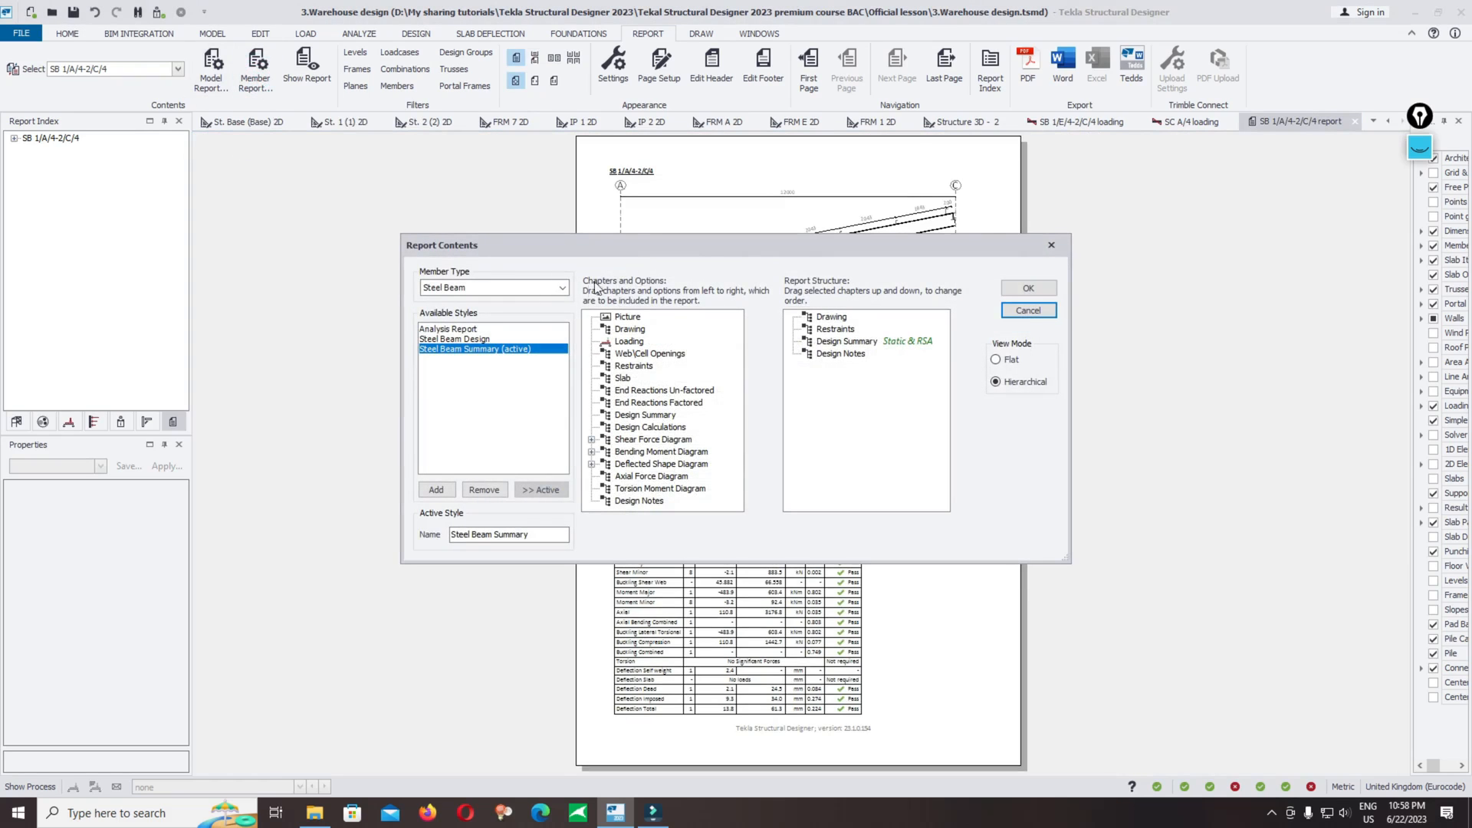
click(454, 339)
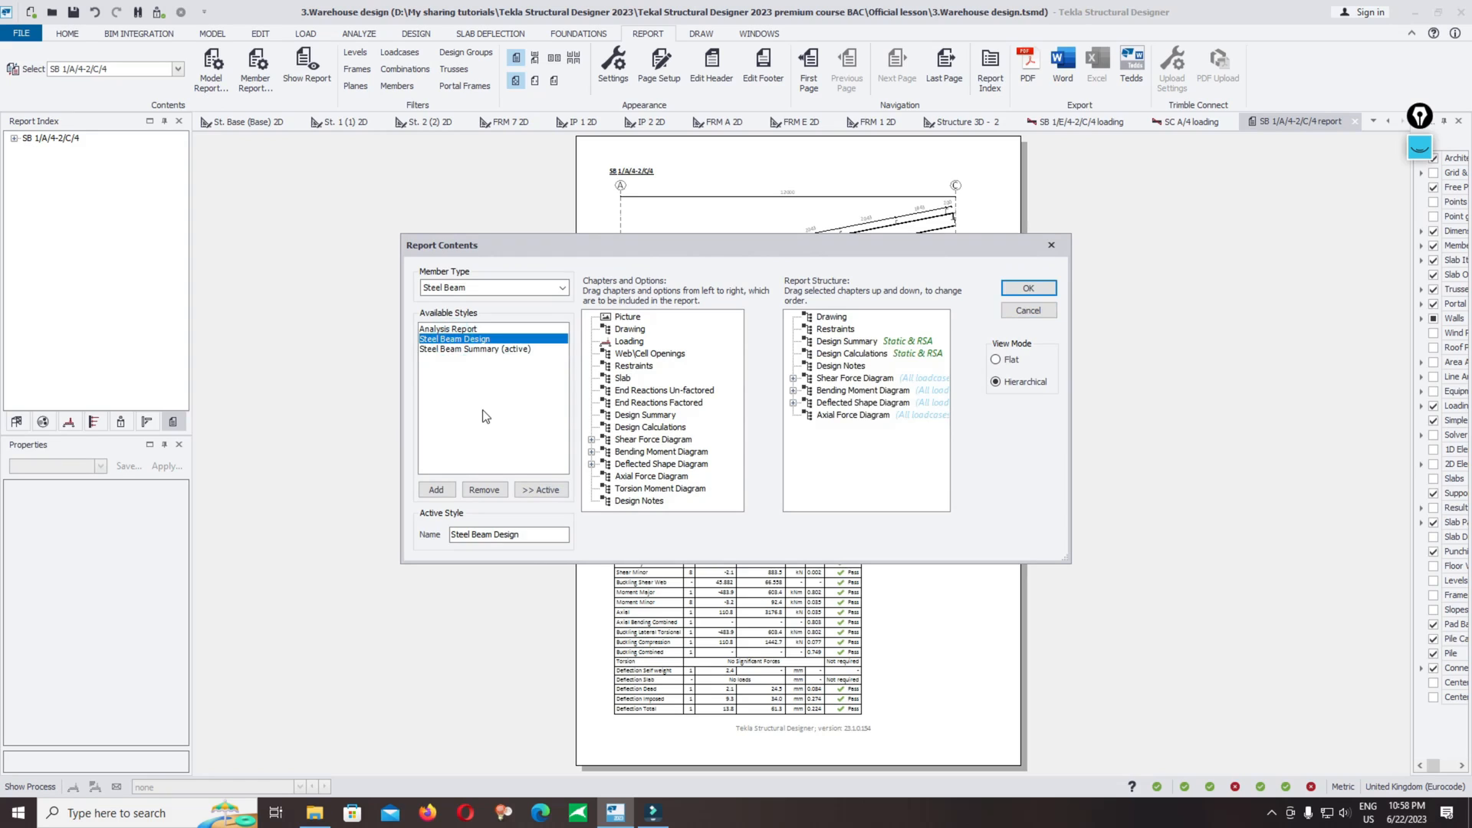
click(542, 490)
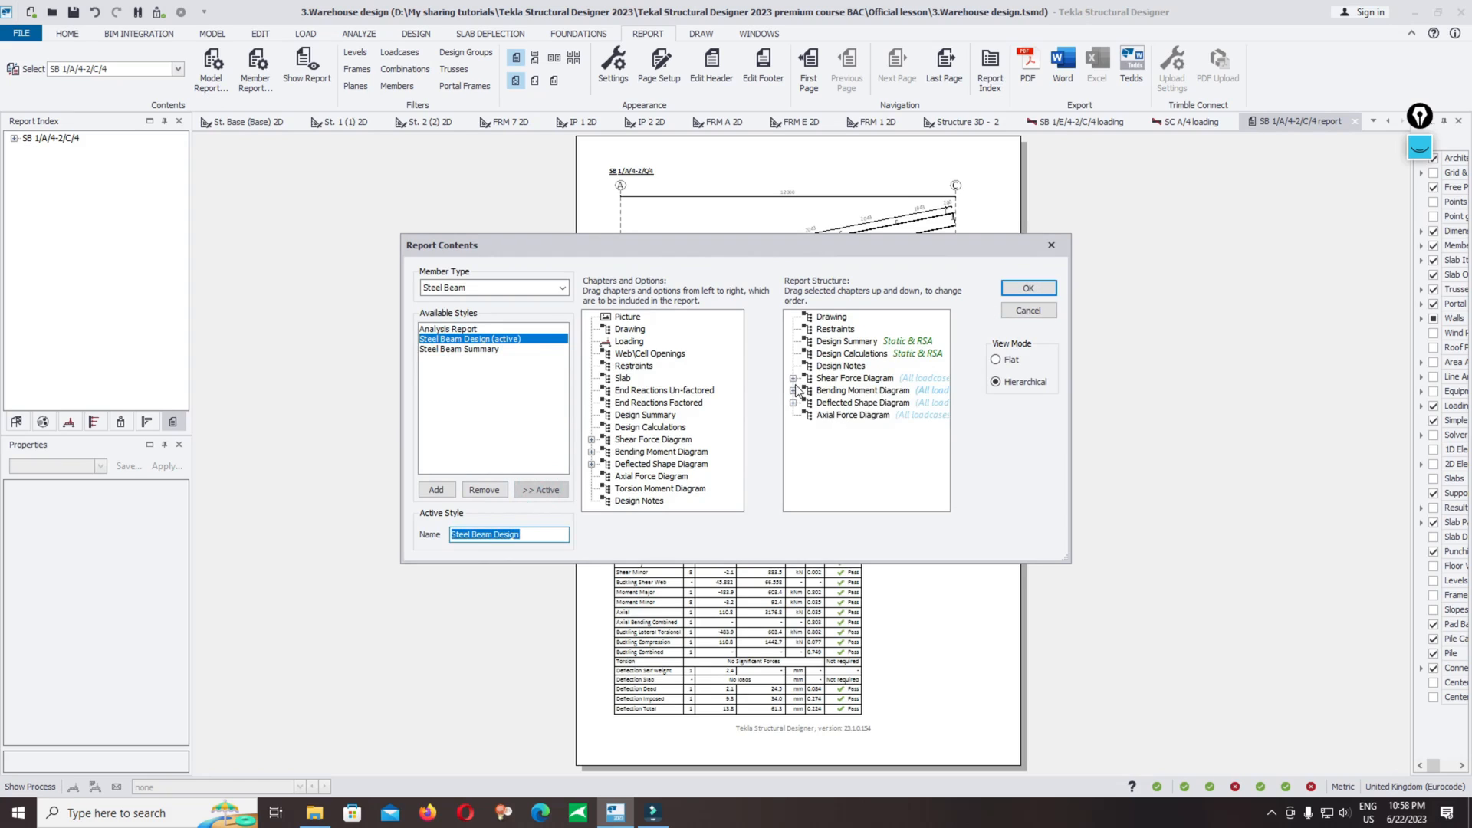
Step: Remove the shear force, bending moment, deflected shape and axial force diagram chapters from the report structure and apply it
click(830, 379)
click(834, 416)
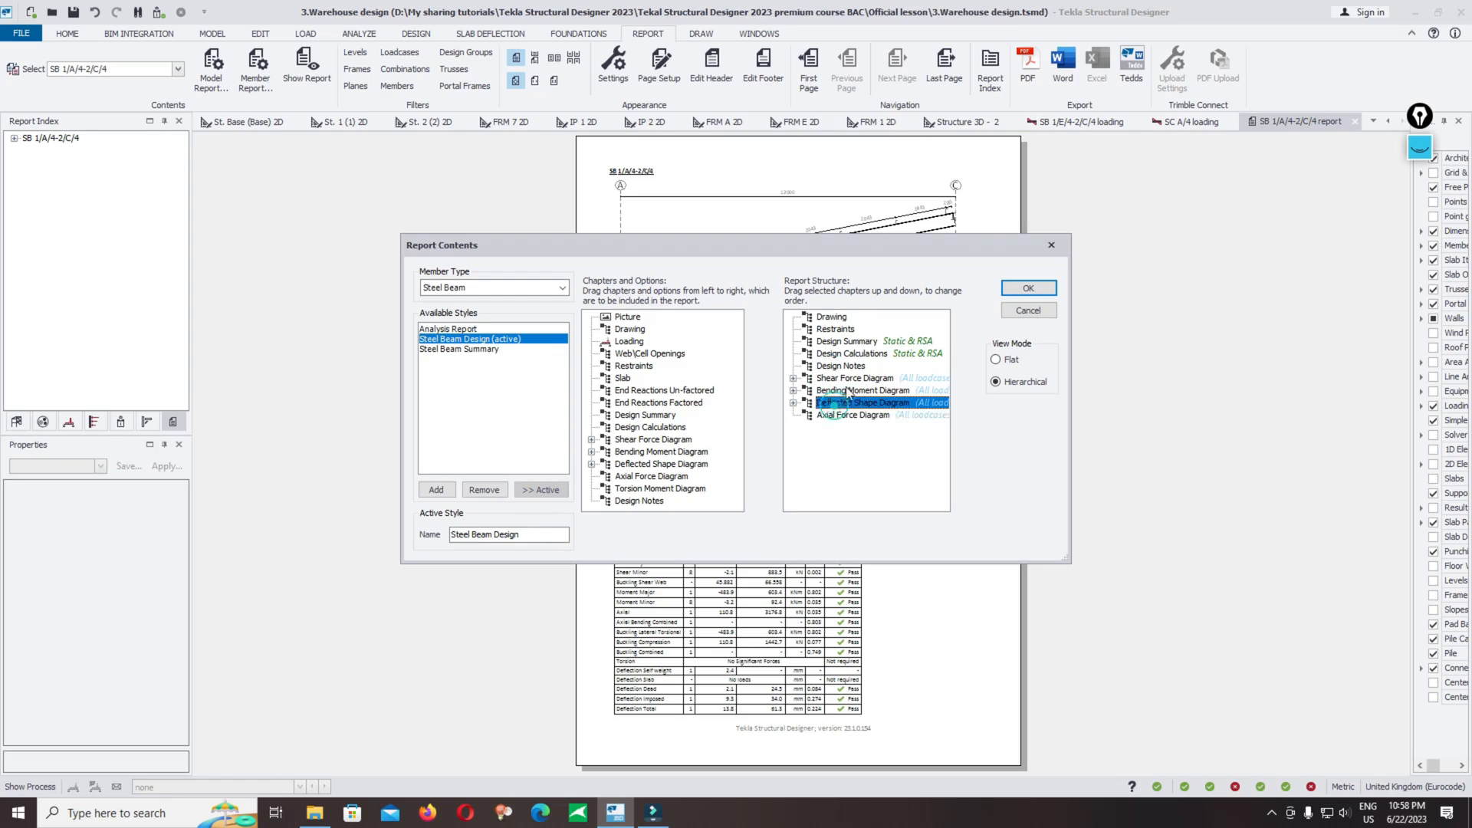
click(844, 379)
right_click(854, 393)
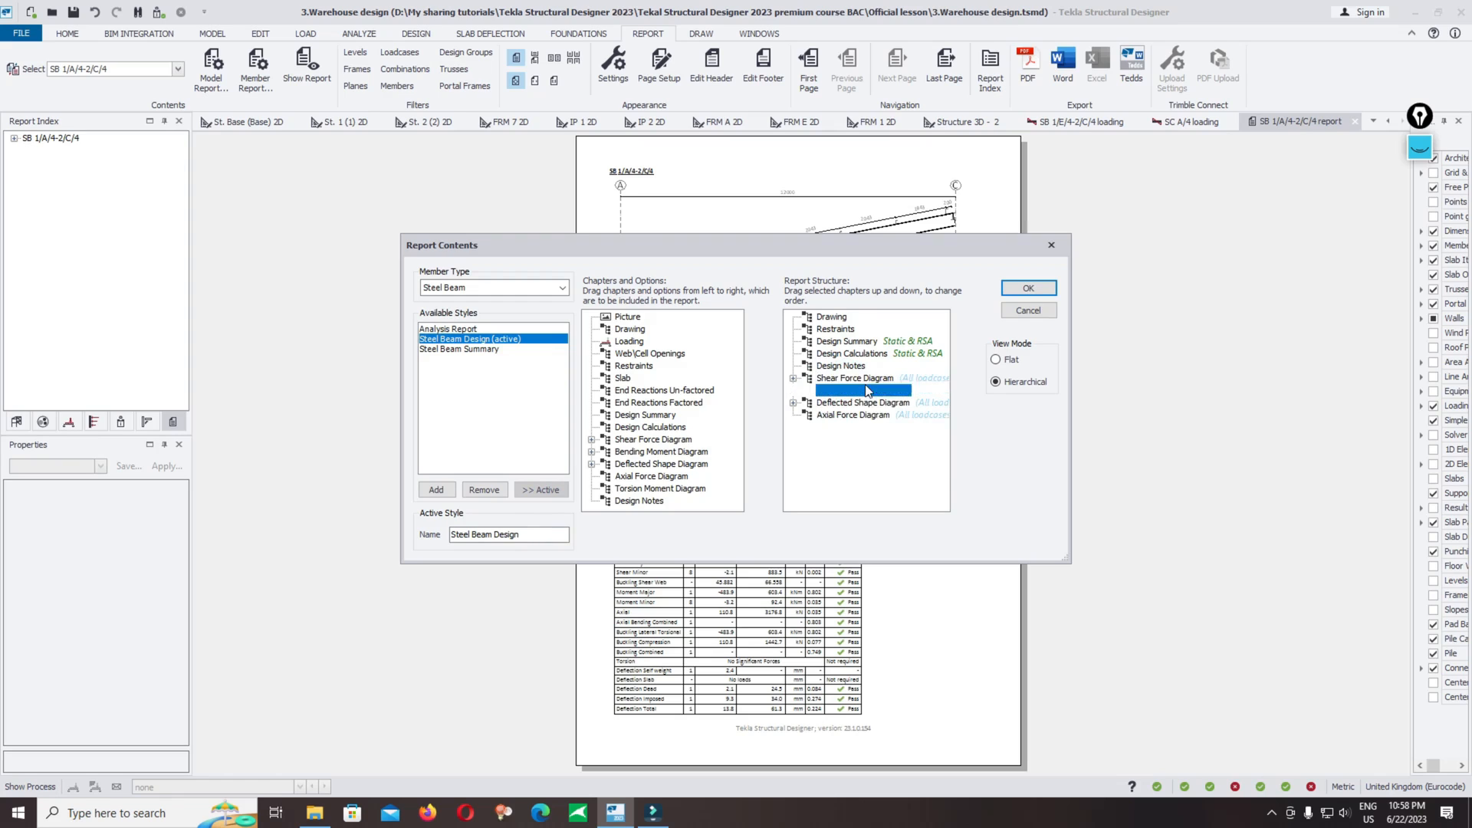
right_click(865, 380)
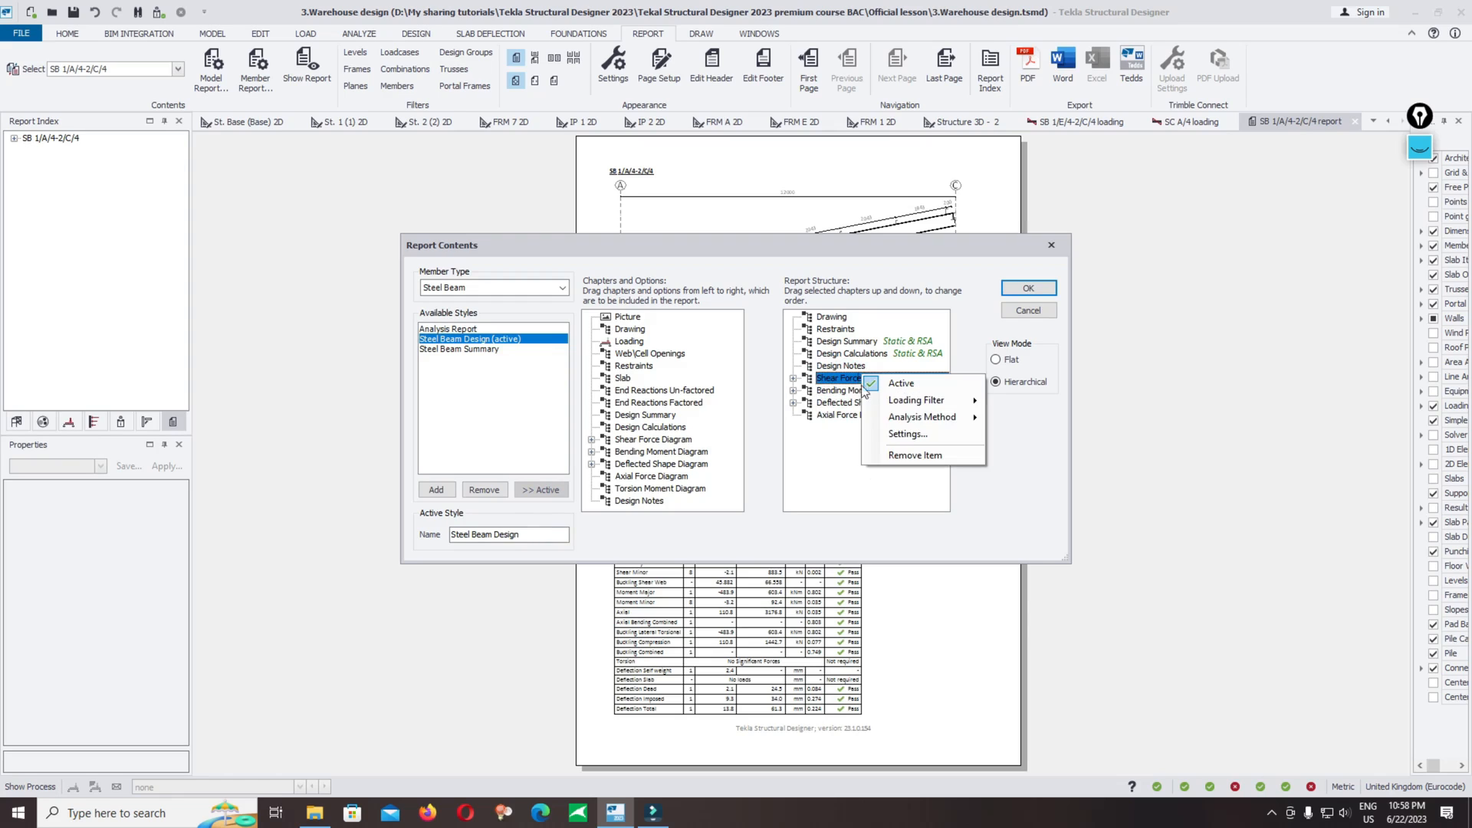
click(895, 455)
right_click(843, 379)
click(876, 456)
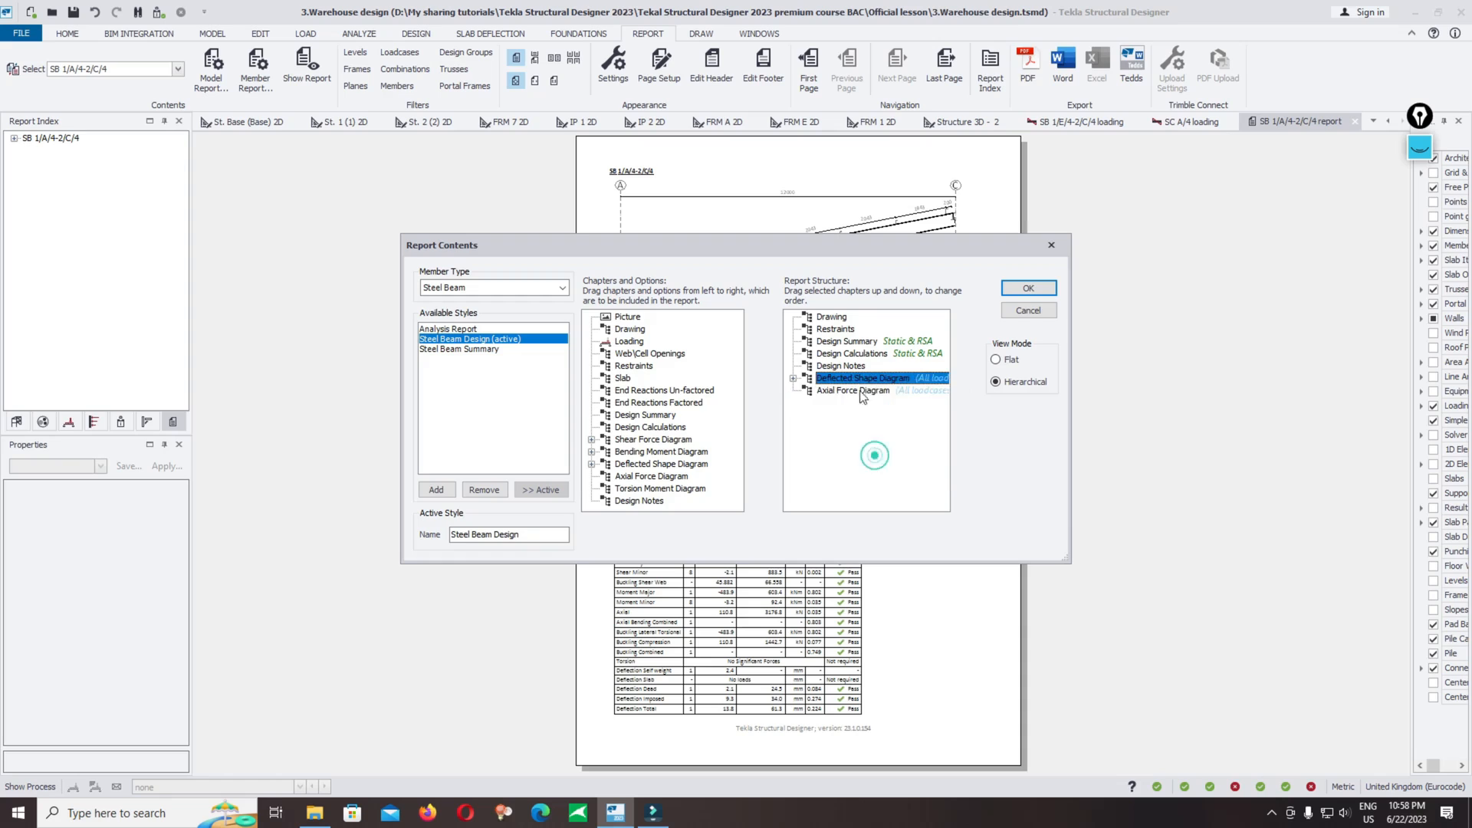
right_click(840, 378)
right_click(841, 377)
click(876, 457)
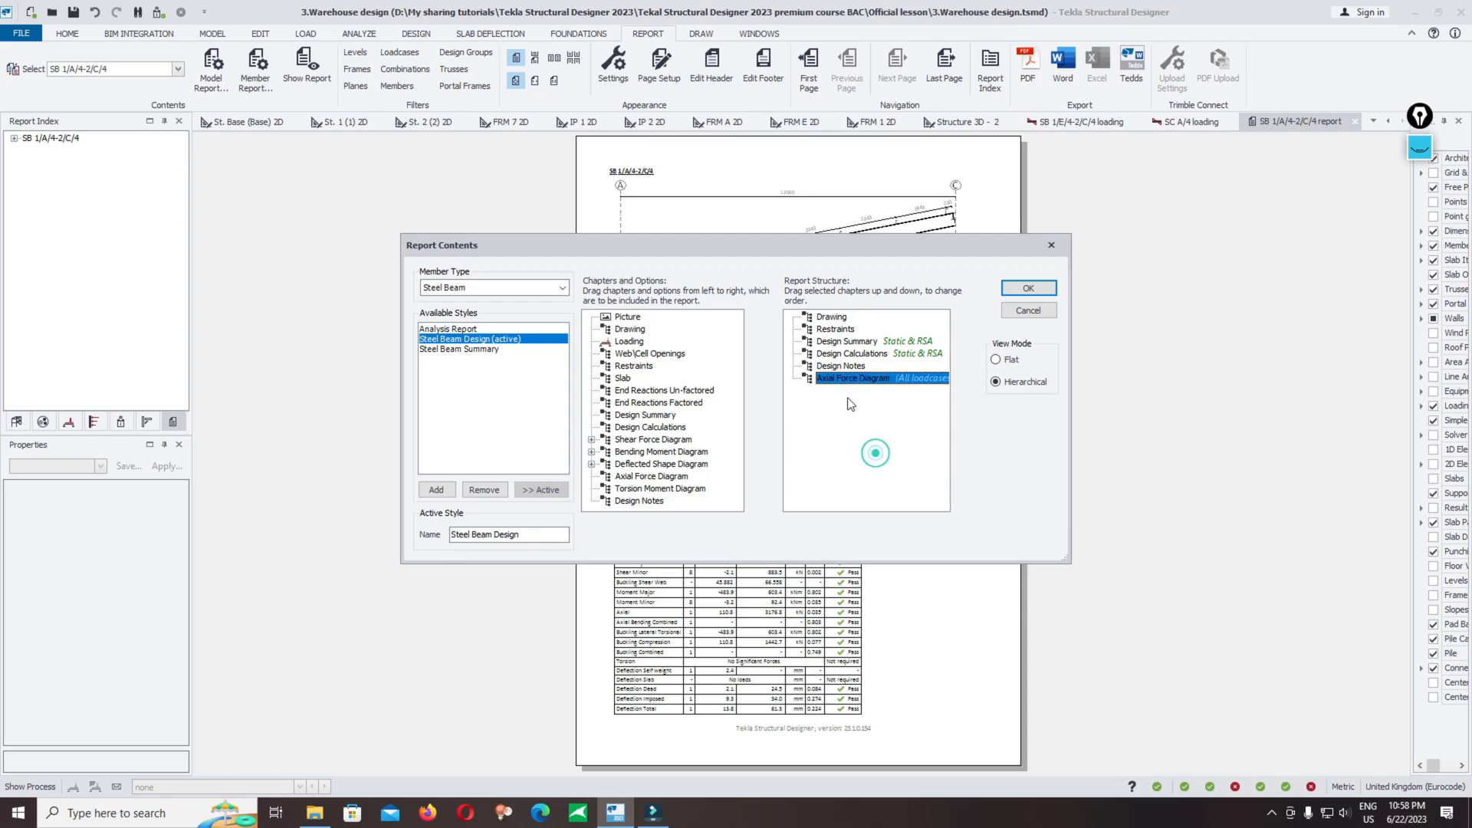
right_click(848, 379)
click(880, 457)
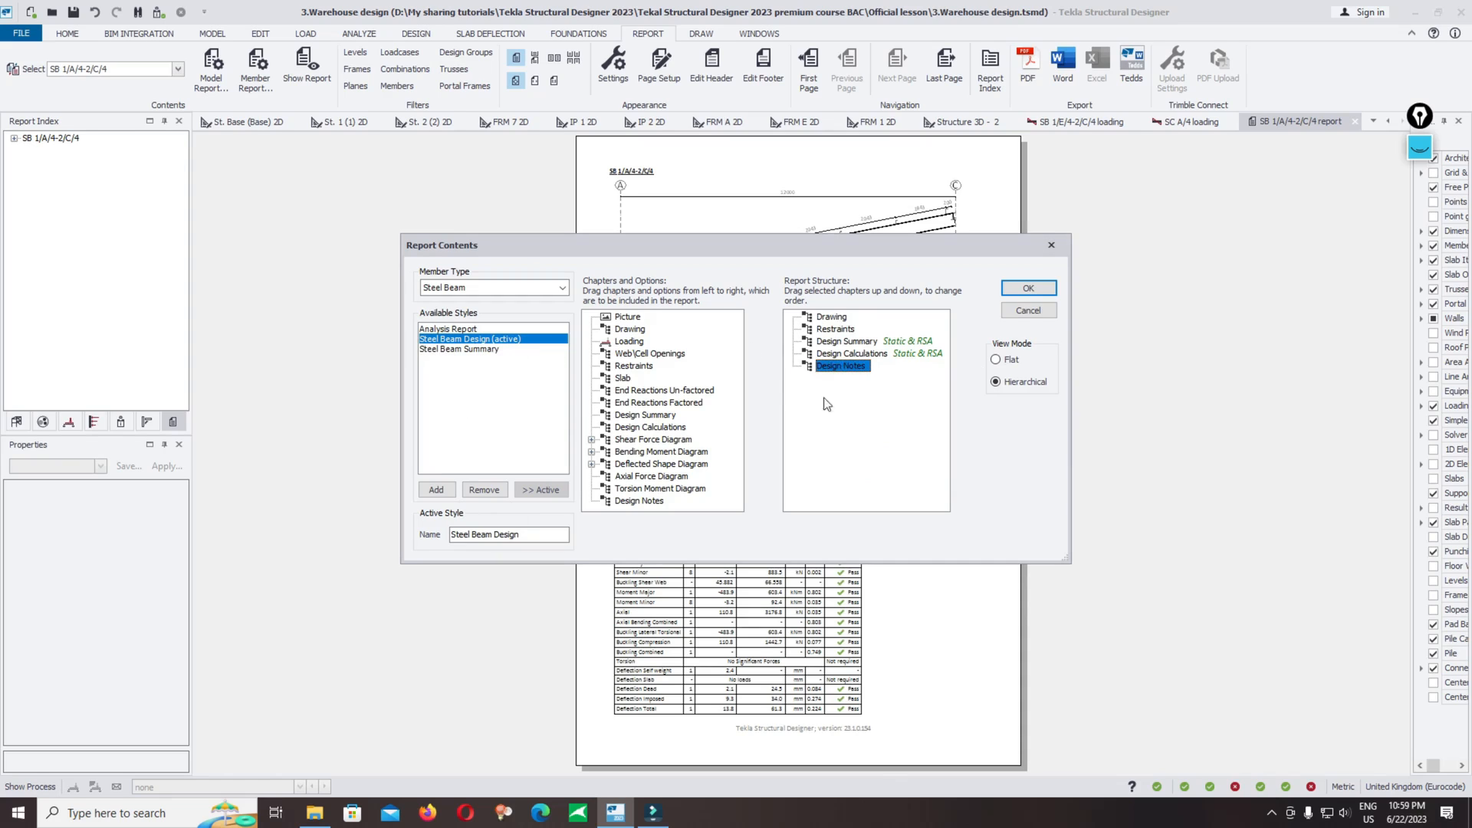
click(1028, 288)
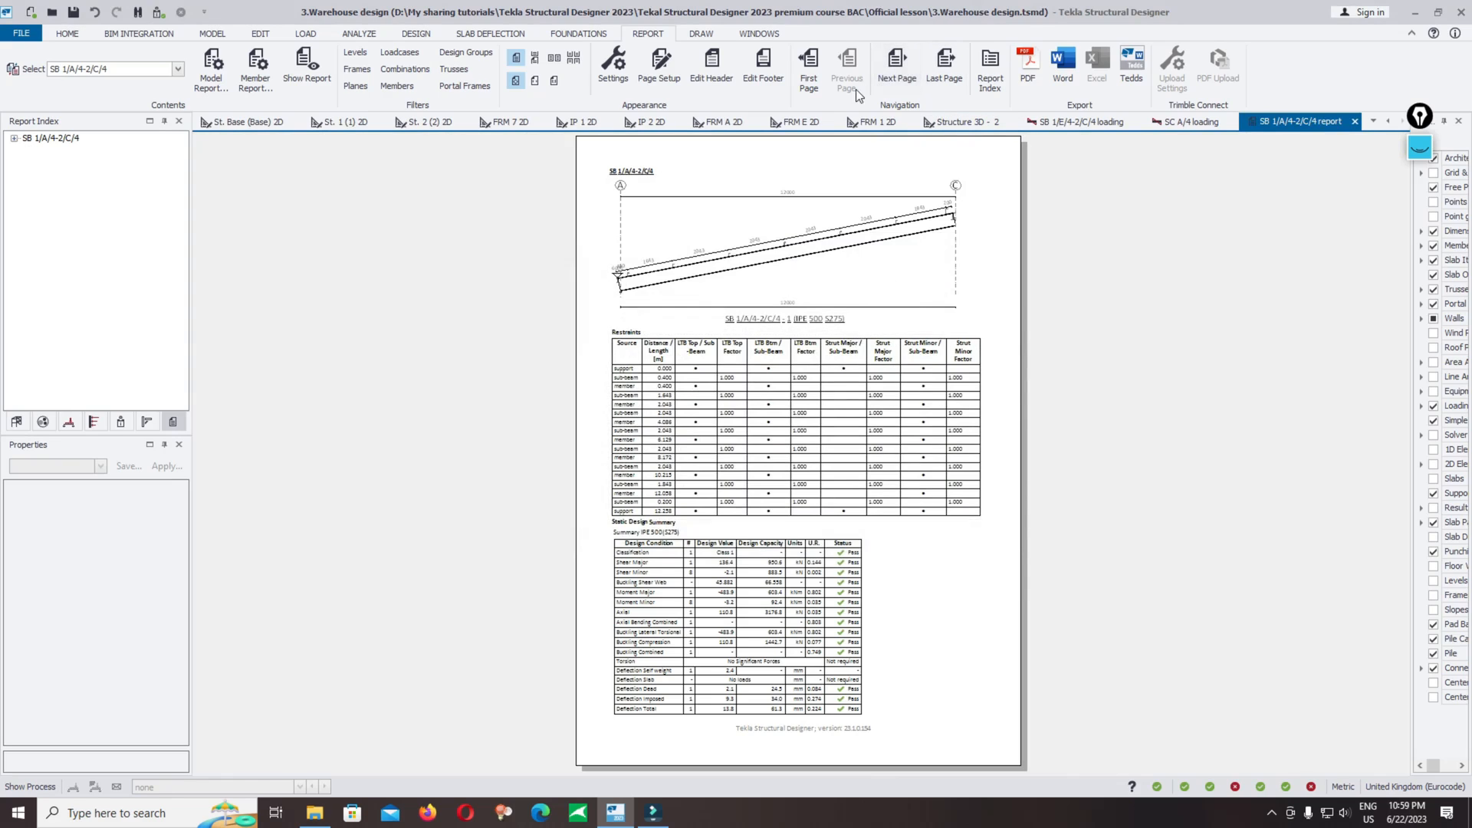
Step: Page through the design report's static design calculations down to the deflection check
click(907, 69)
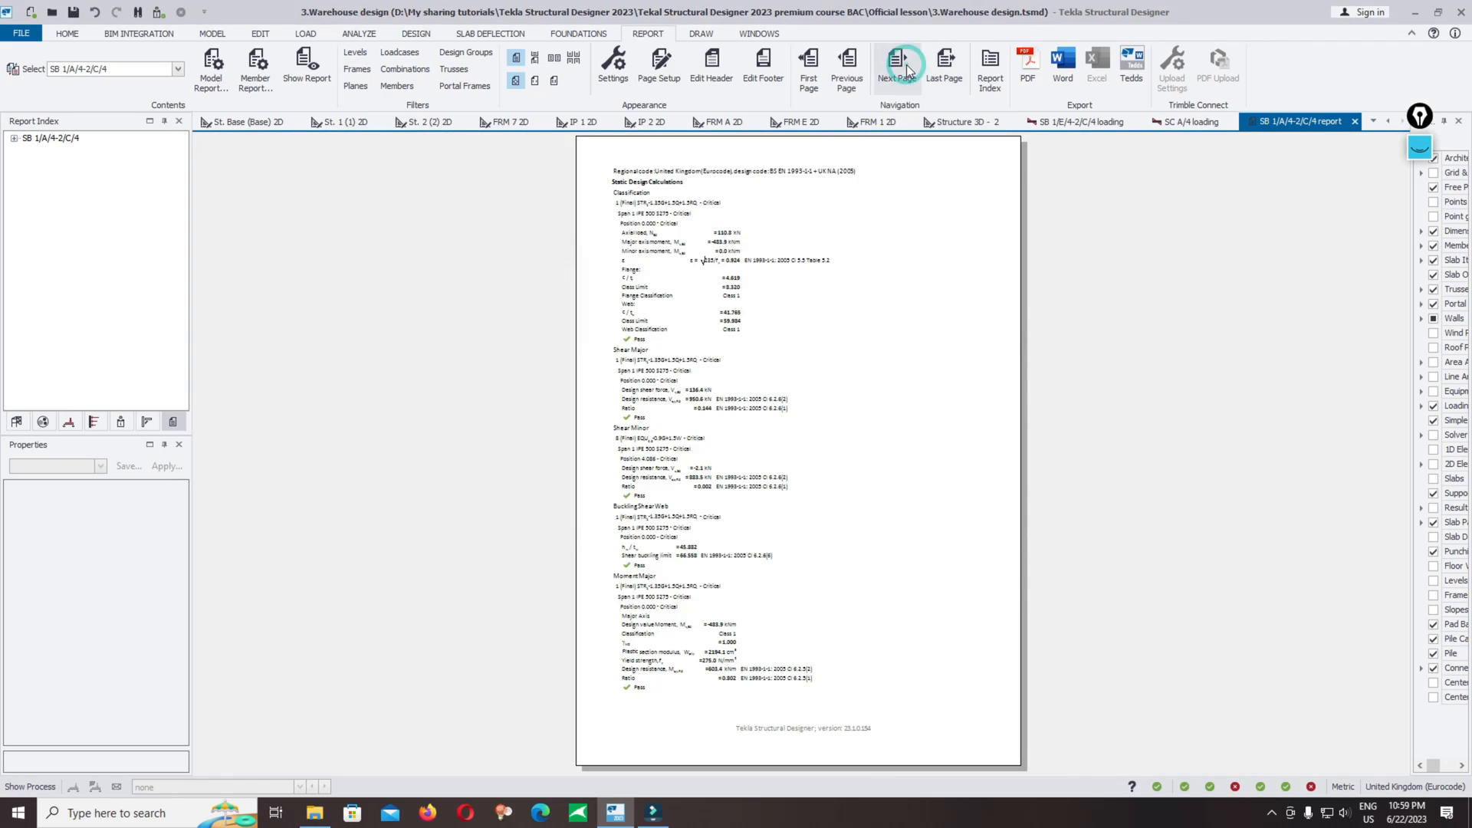
ctrl+scroll(813, 275, up, 3)
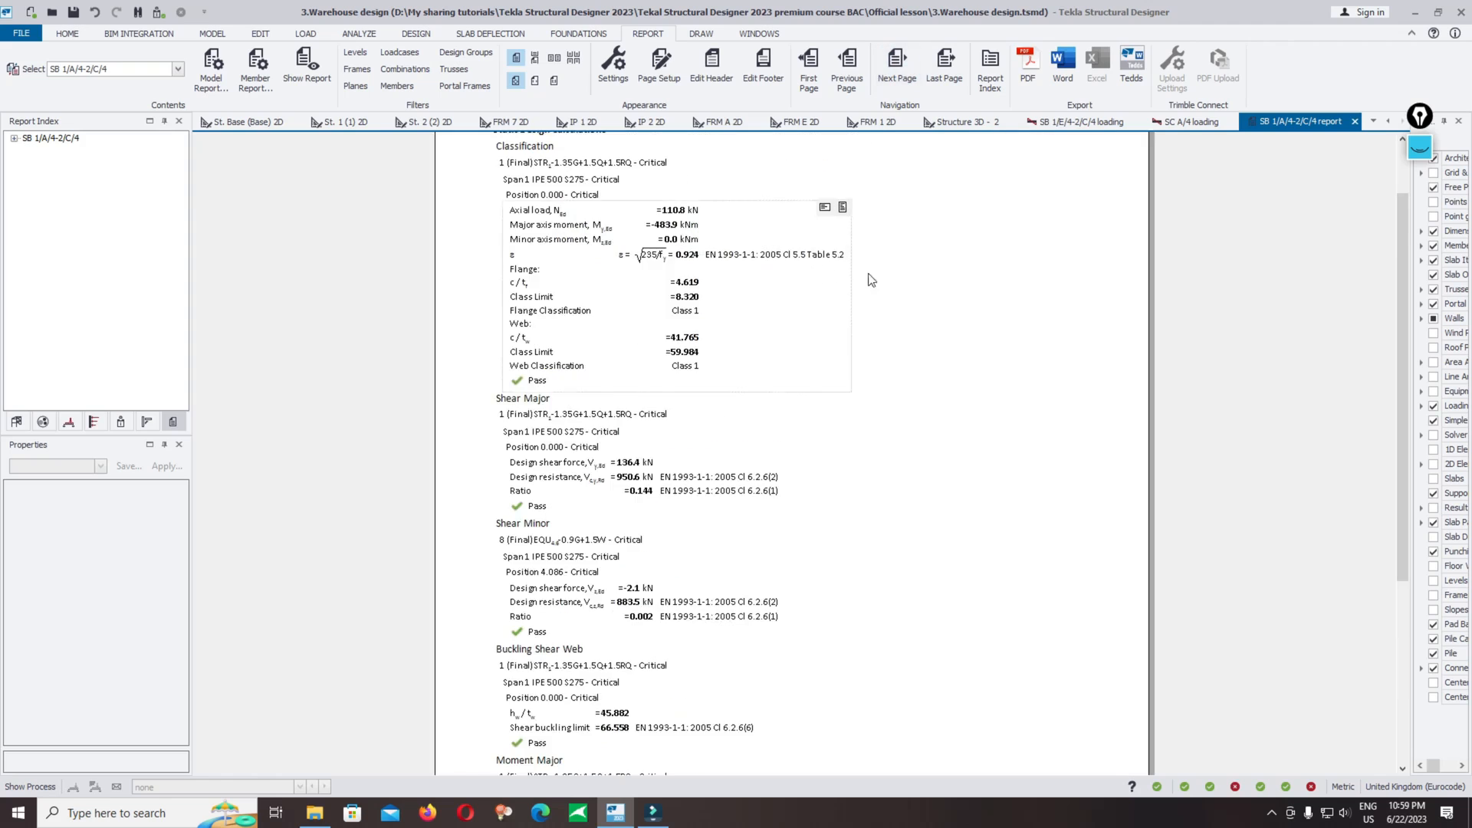
scroll(939, 306, up, 2)
scroll(948, 308, down, 2)
scroll(951, 305, up, 2)
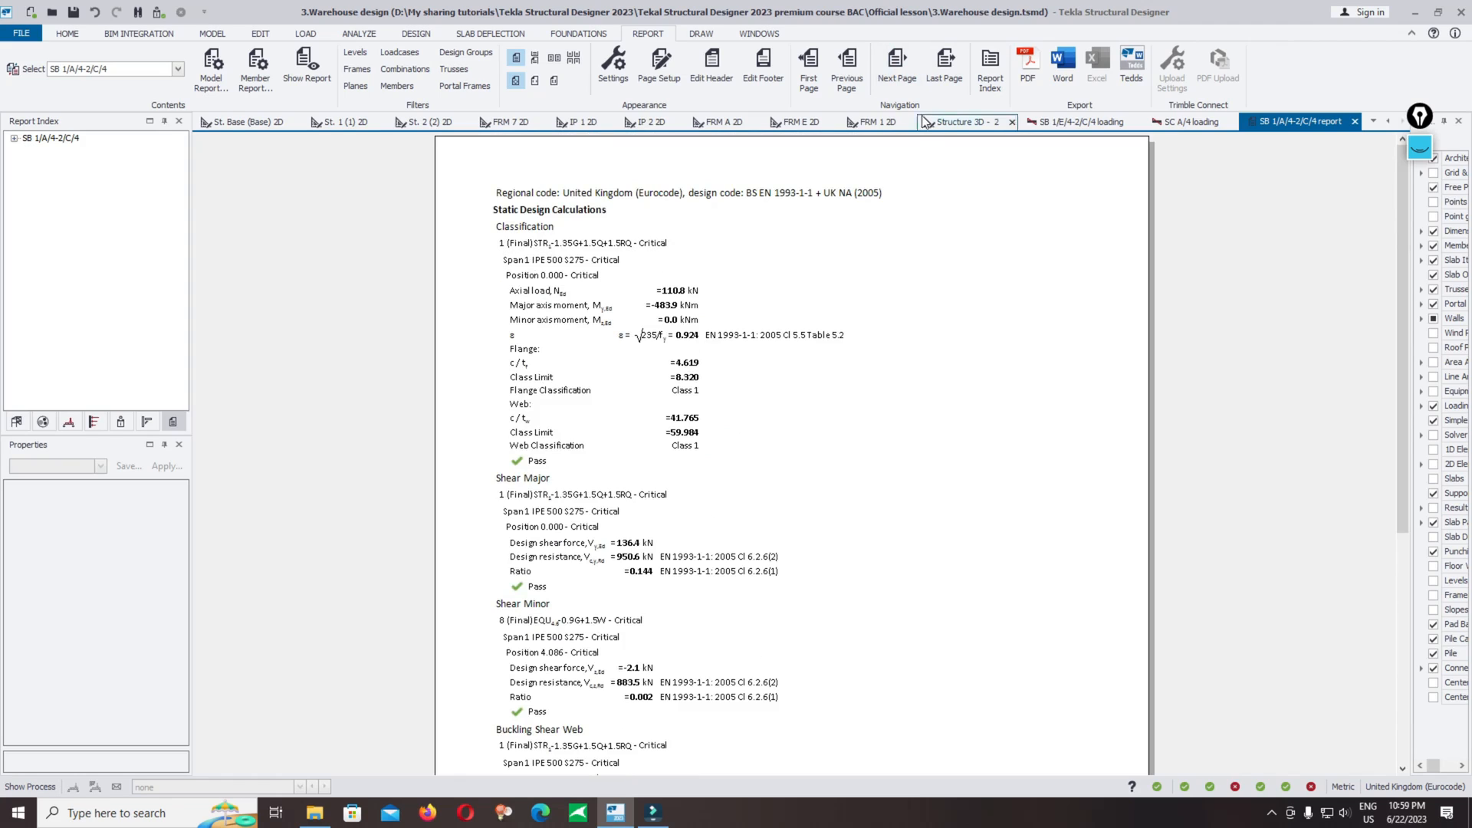
mouse_move(841, 290)
click(896, 68)
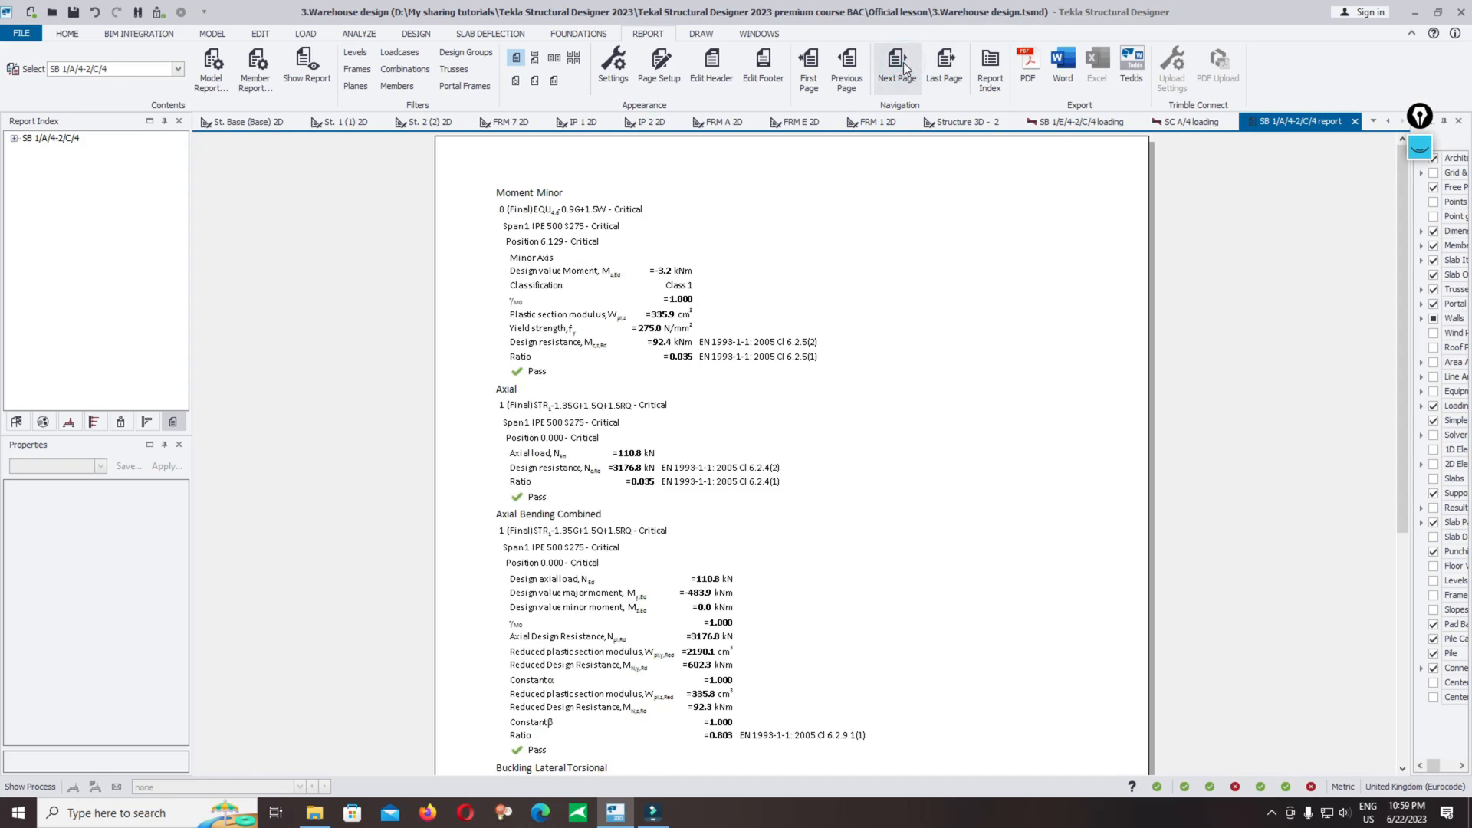
scroll(518, 214, down, 5)
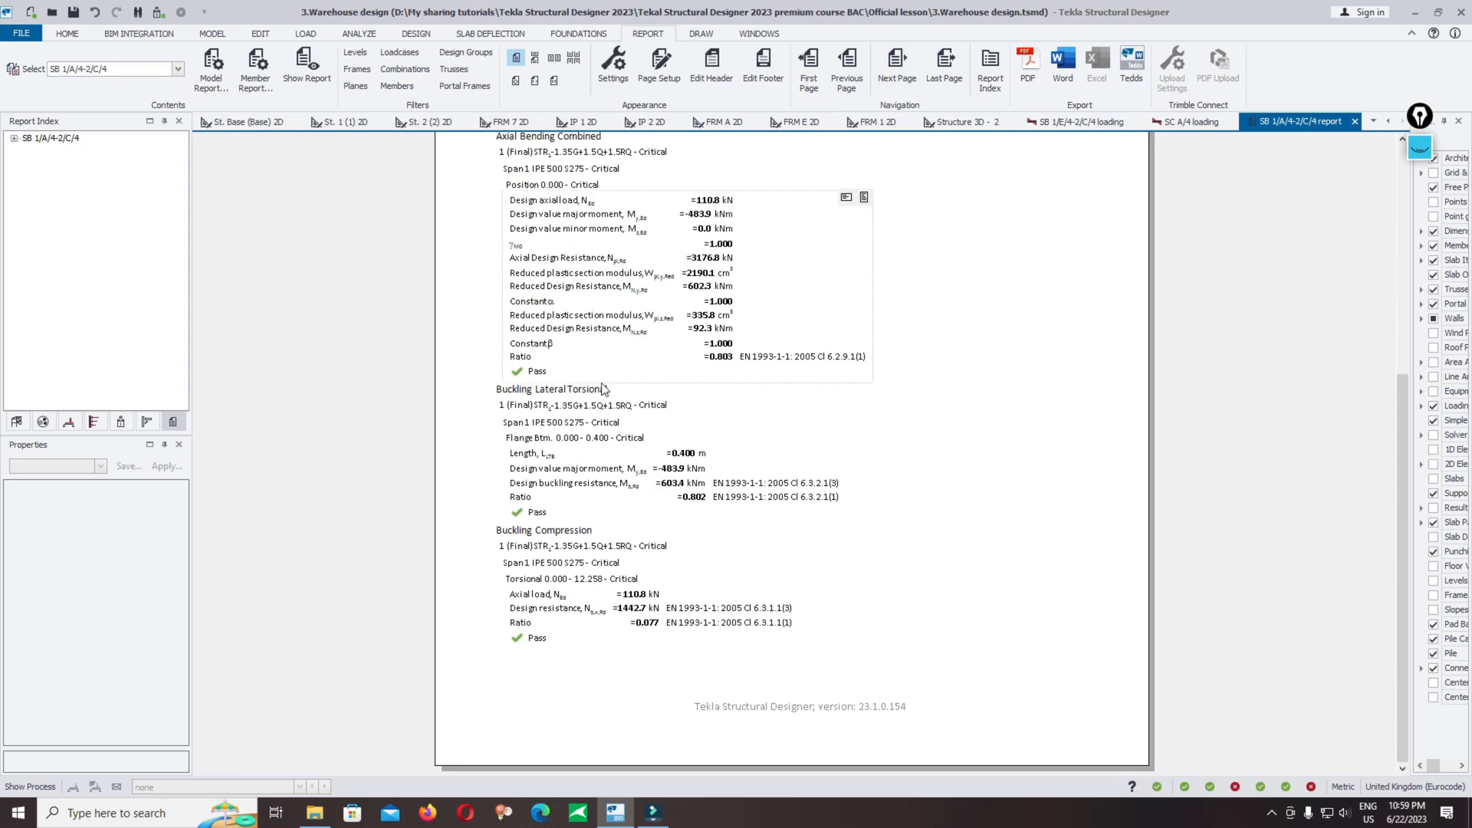
click(908, 70)
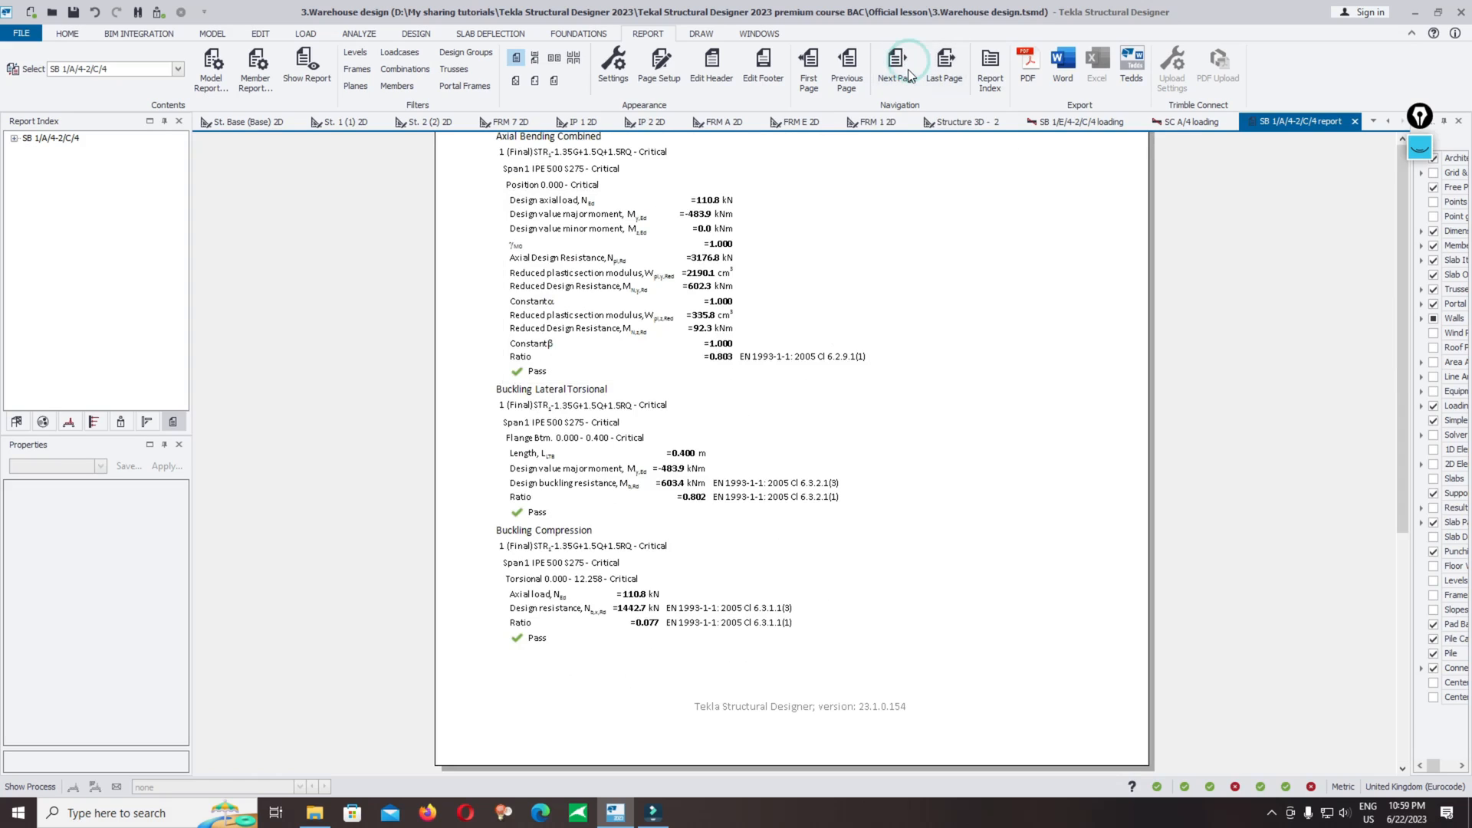
scroll(745, 459, down, 3)
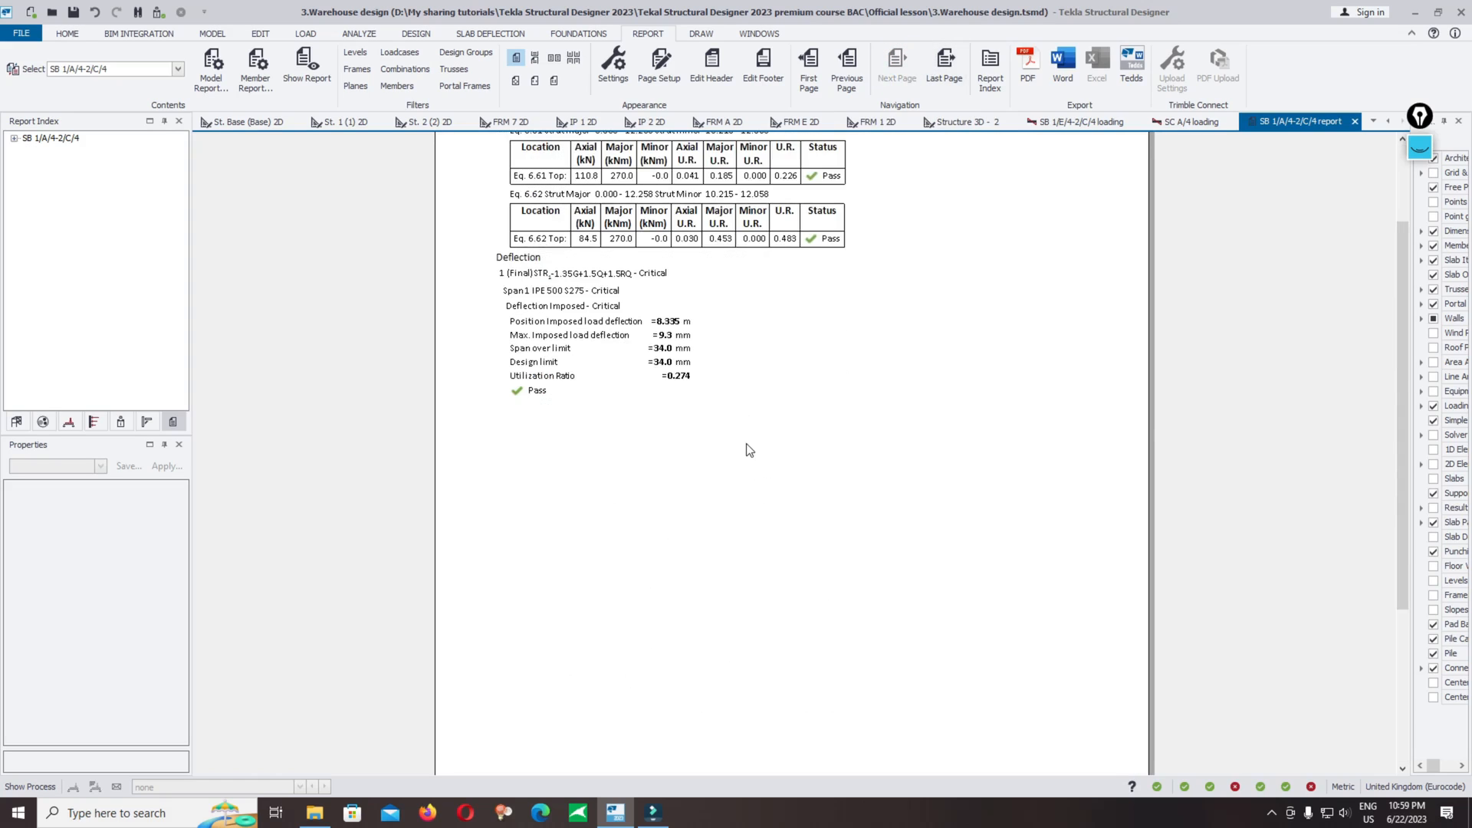
scroll(916, 566, up, 3)
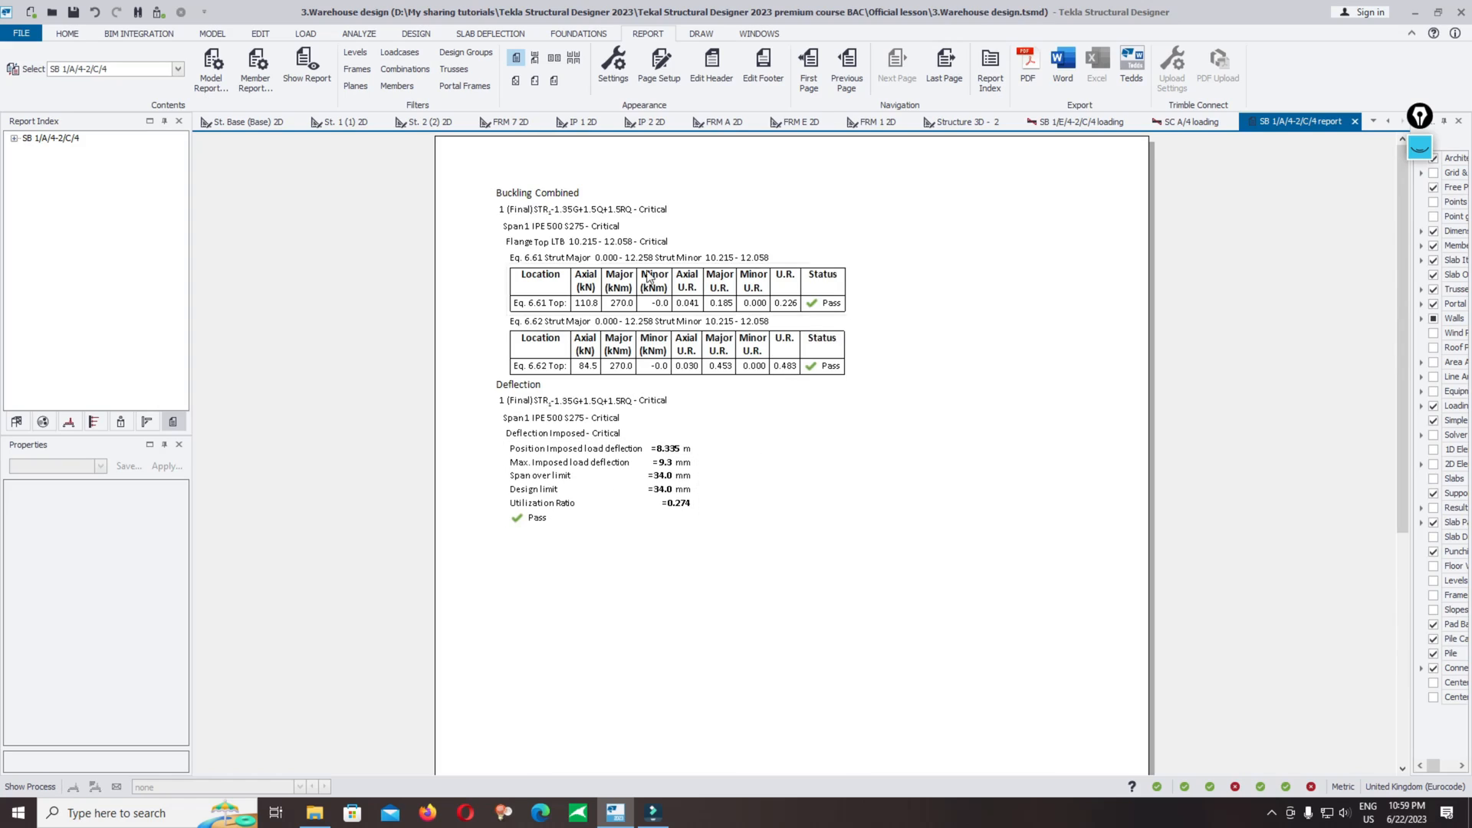
Step: Add the Loading, shear force, bending moment, deflected shape and axial force diagram chapters to the Steel Beam Design report structure
click(260, 70)
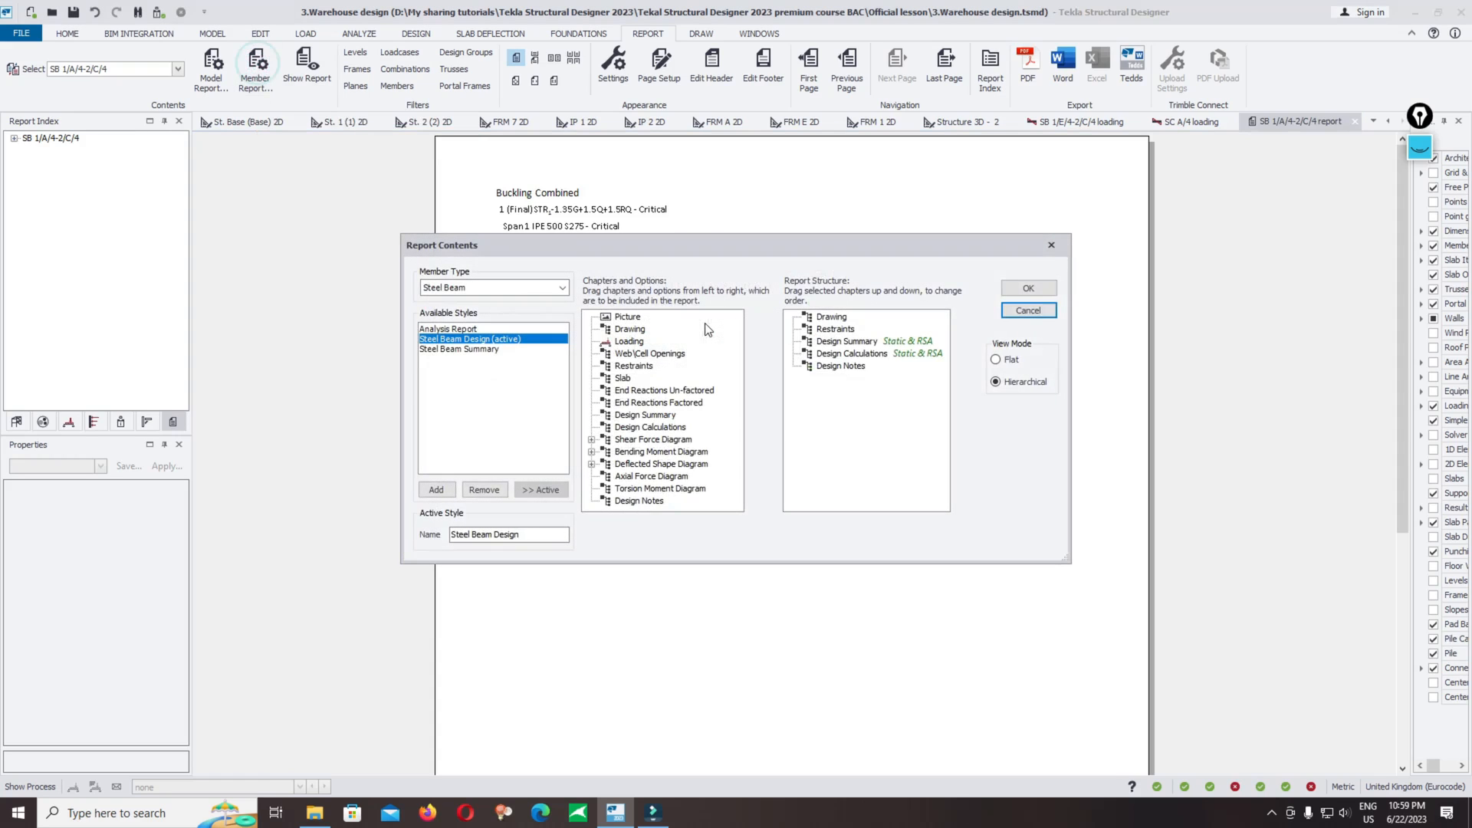
click(429, 342)
click(626, 342)
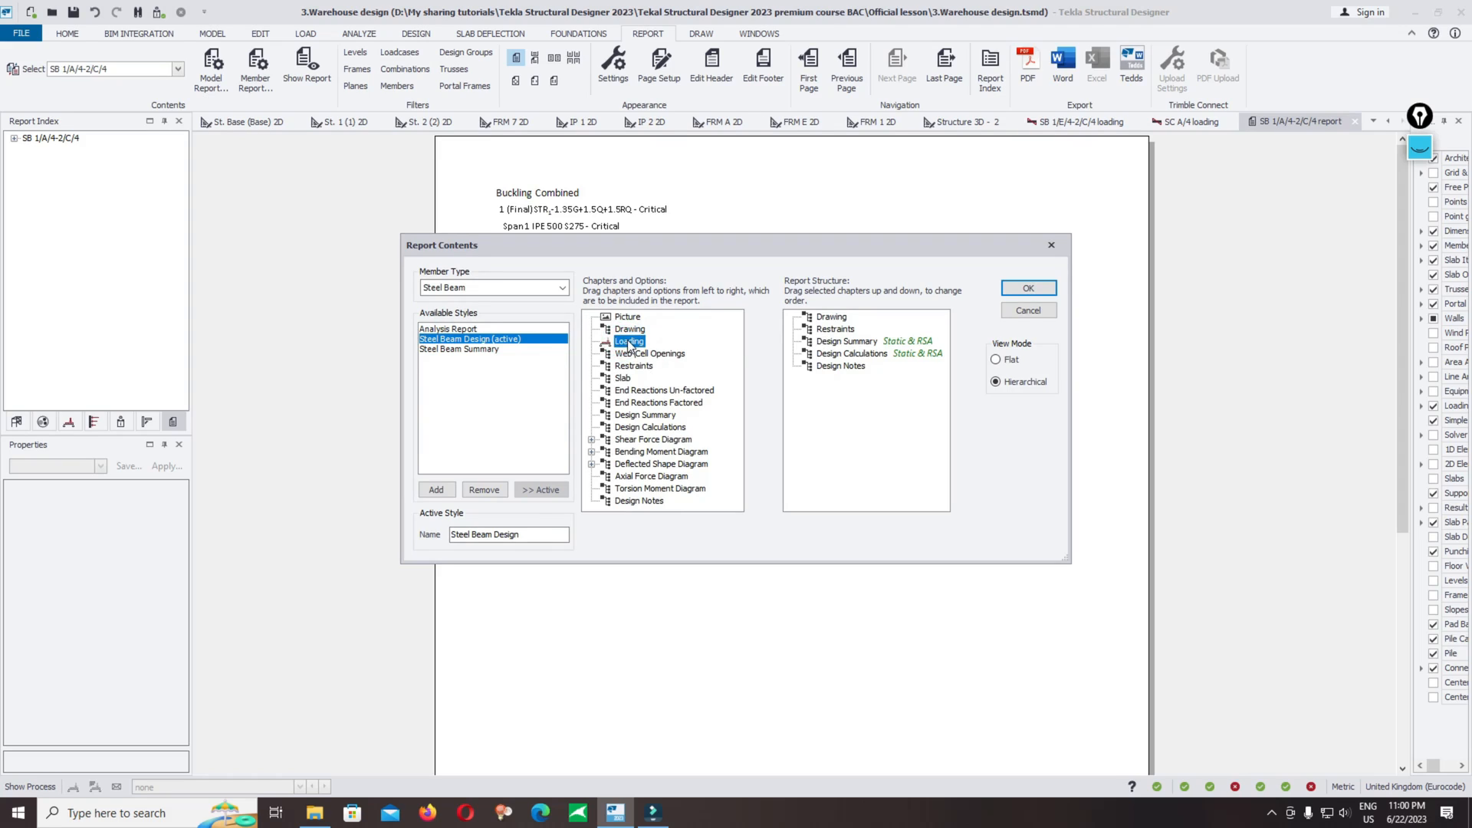
drag(627, 346, 820, 402)
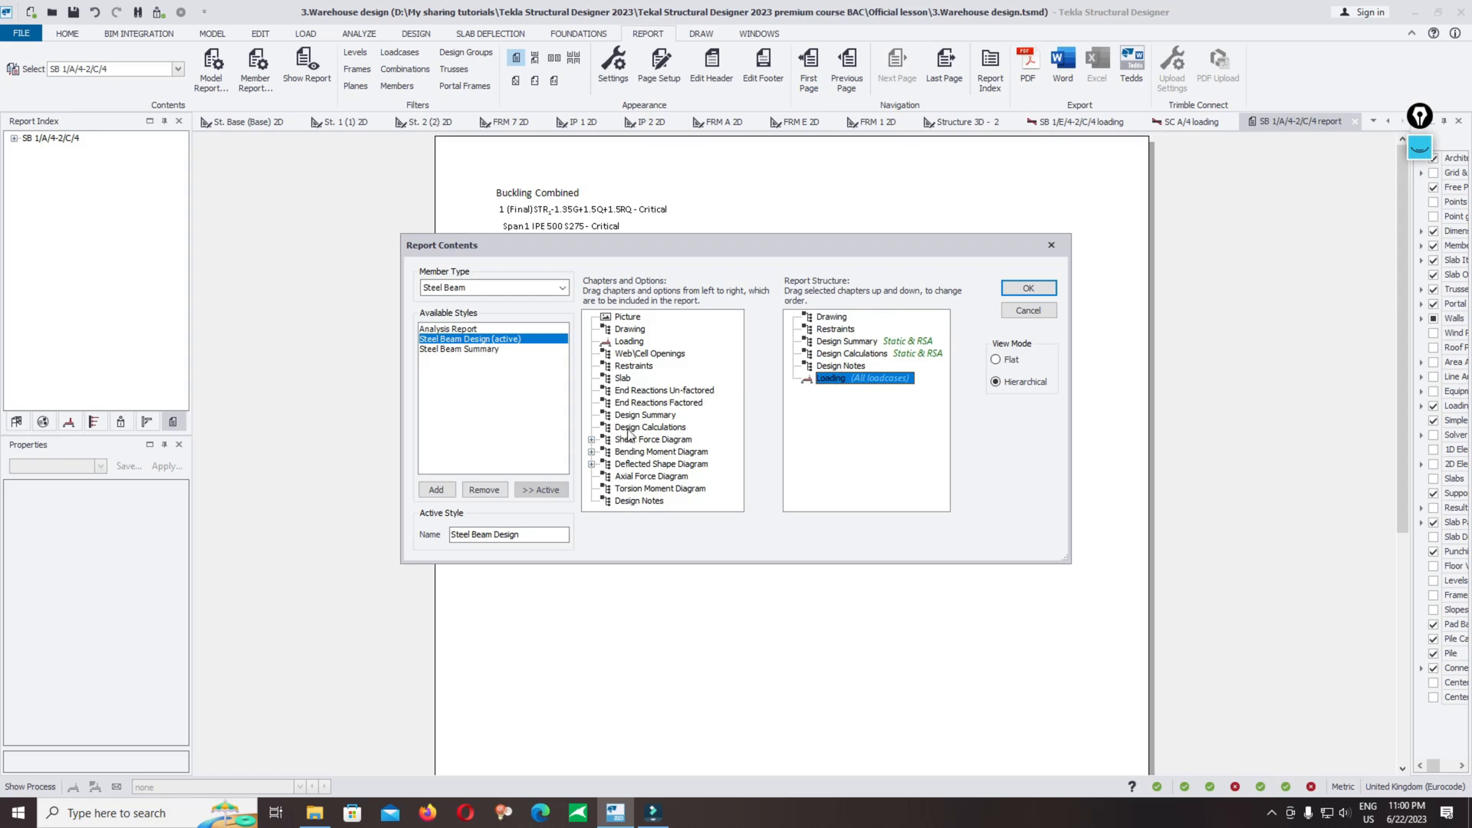
drag(625, 441, 841, 406)
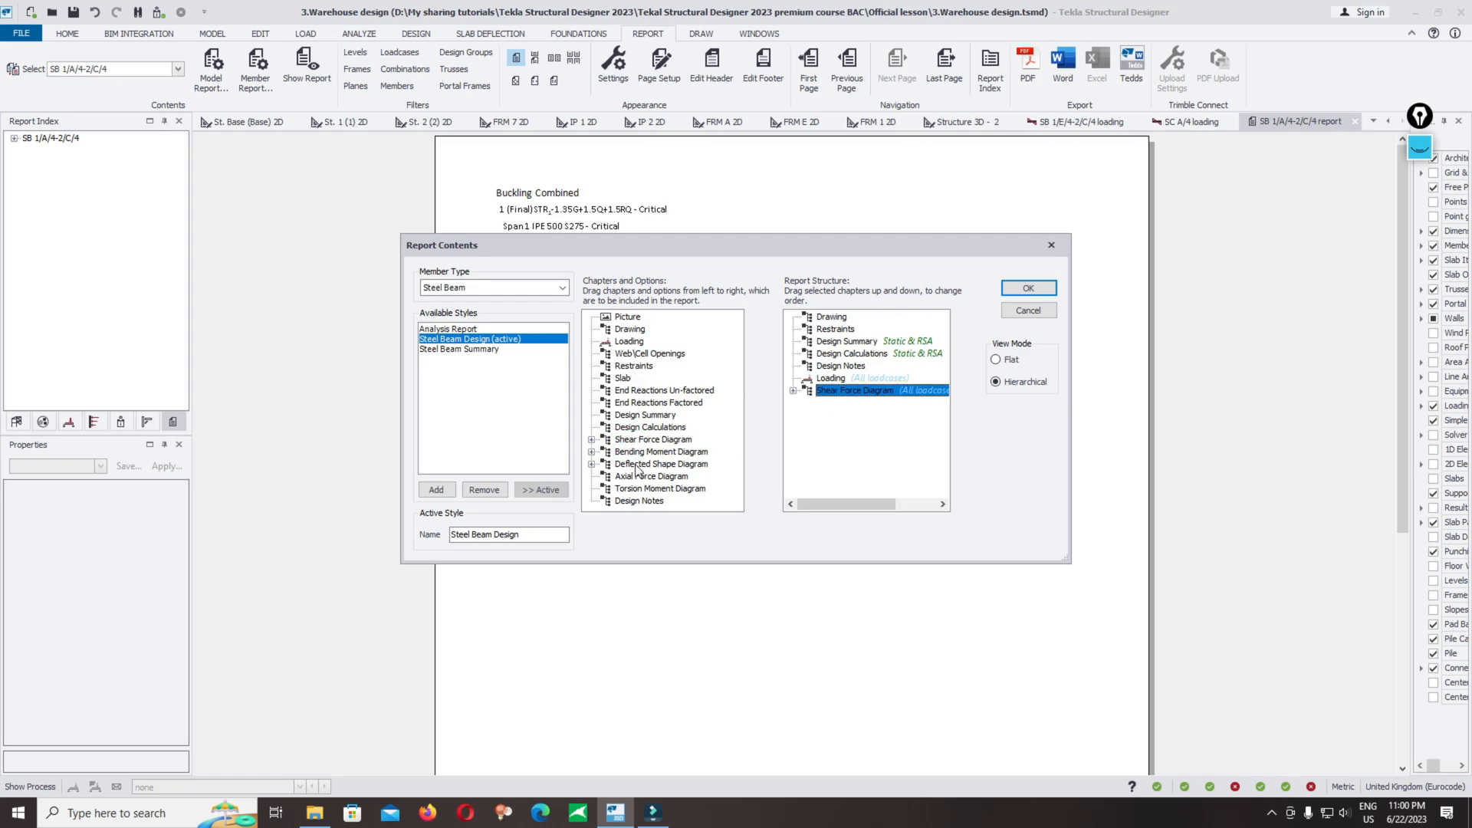
drag(645, 453, 815, 416)
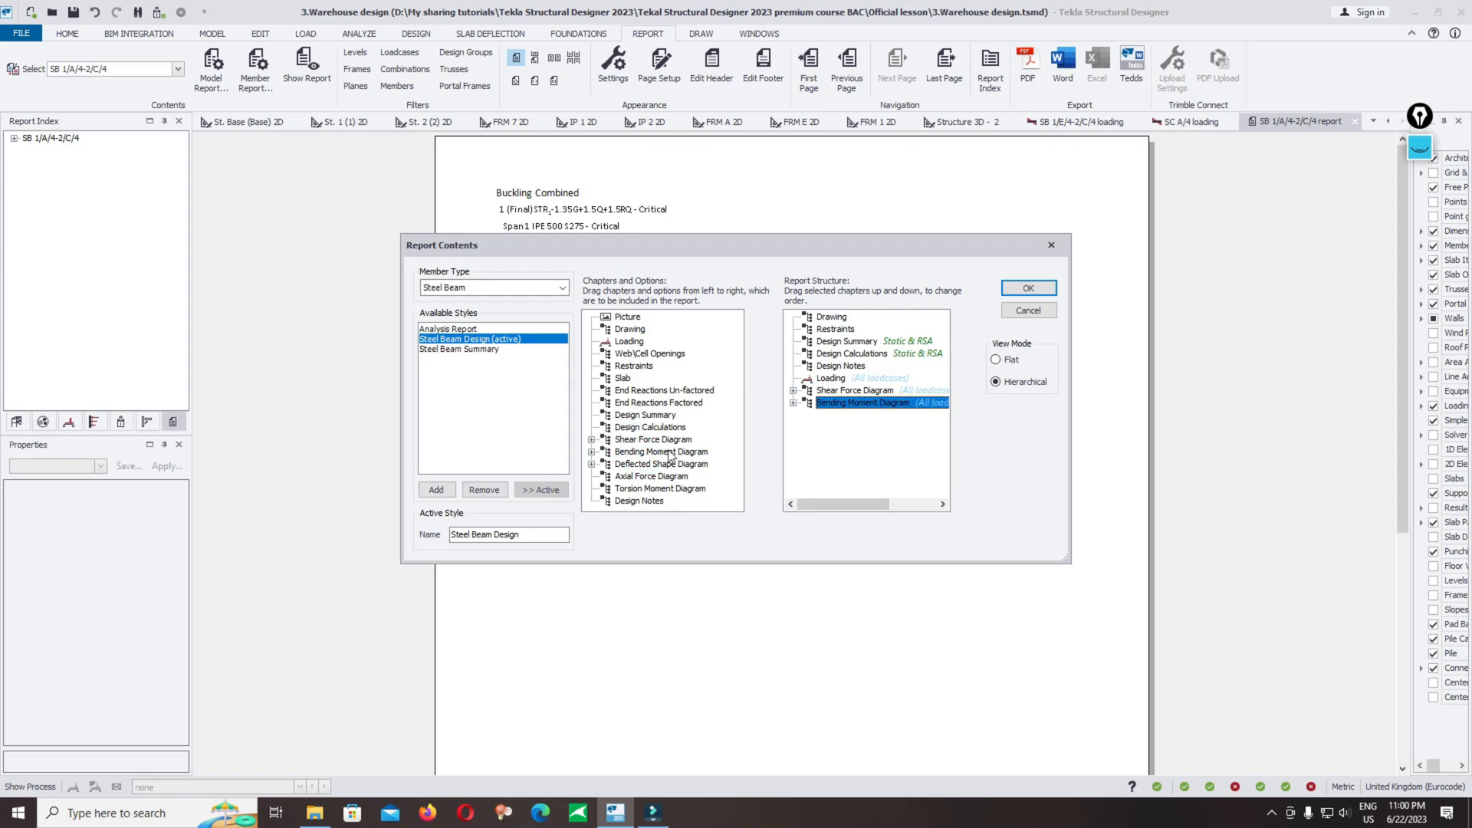
drag(661, 464, 843, 431)
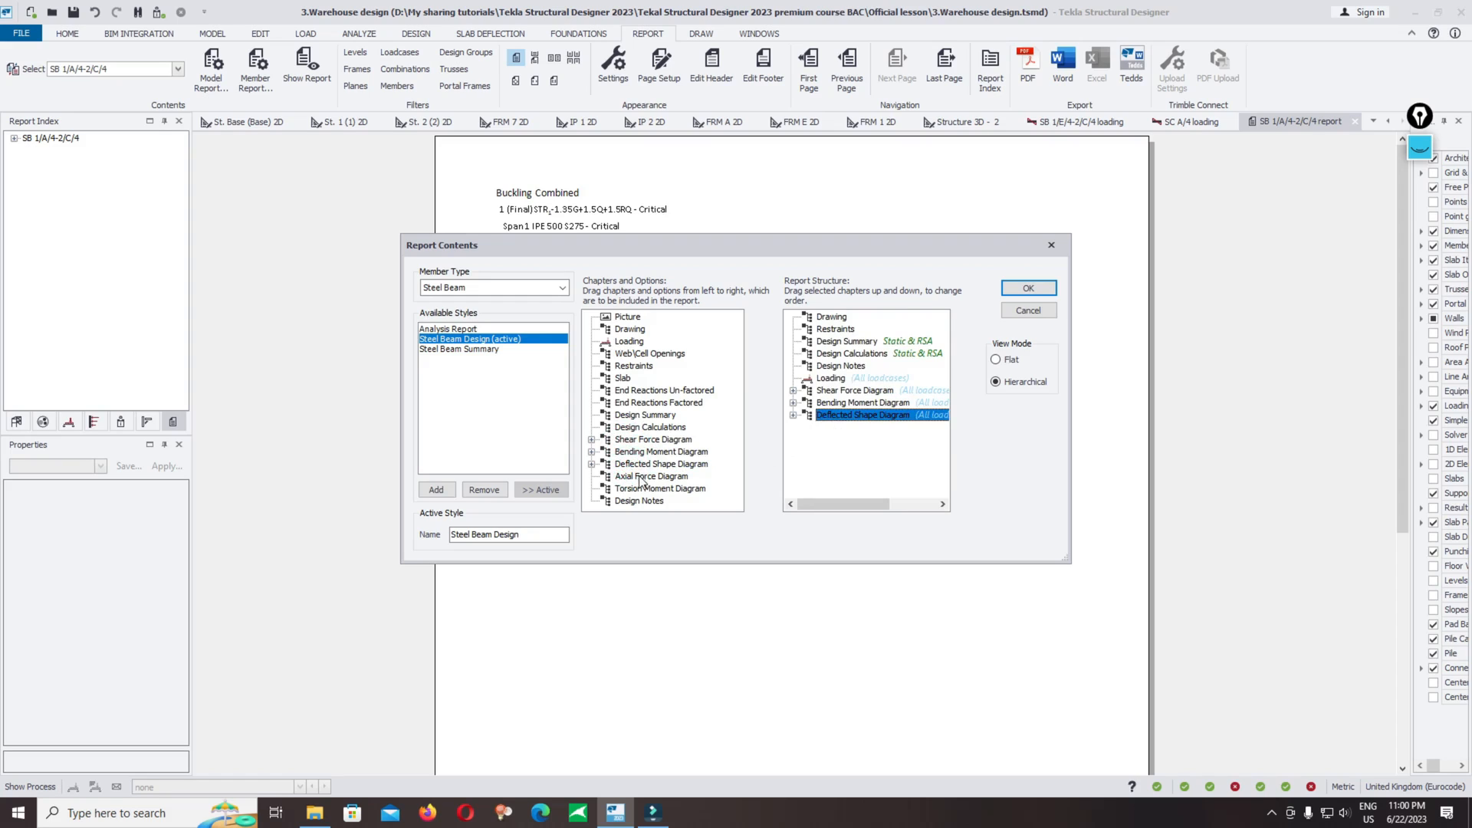
drag(641, 482, 815, 443)
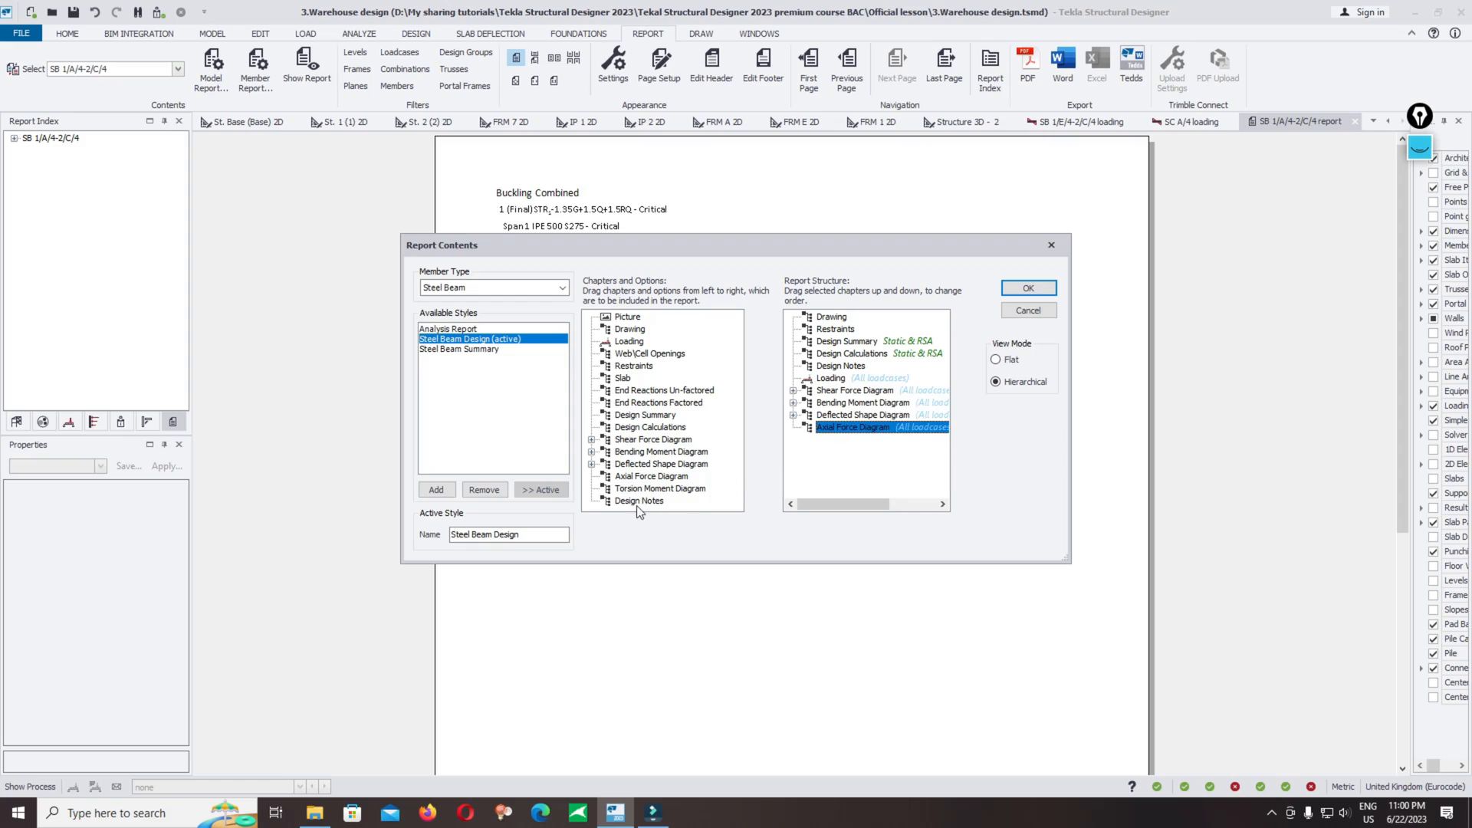
Step: Set the shear force diagram chapter's loading filter to Selected combinations
click(875, 390)
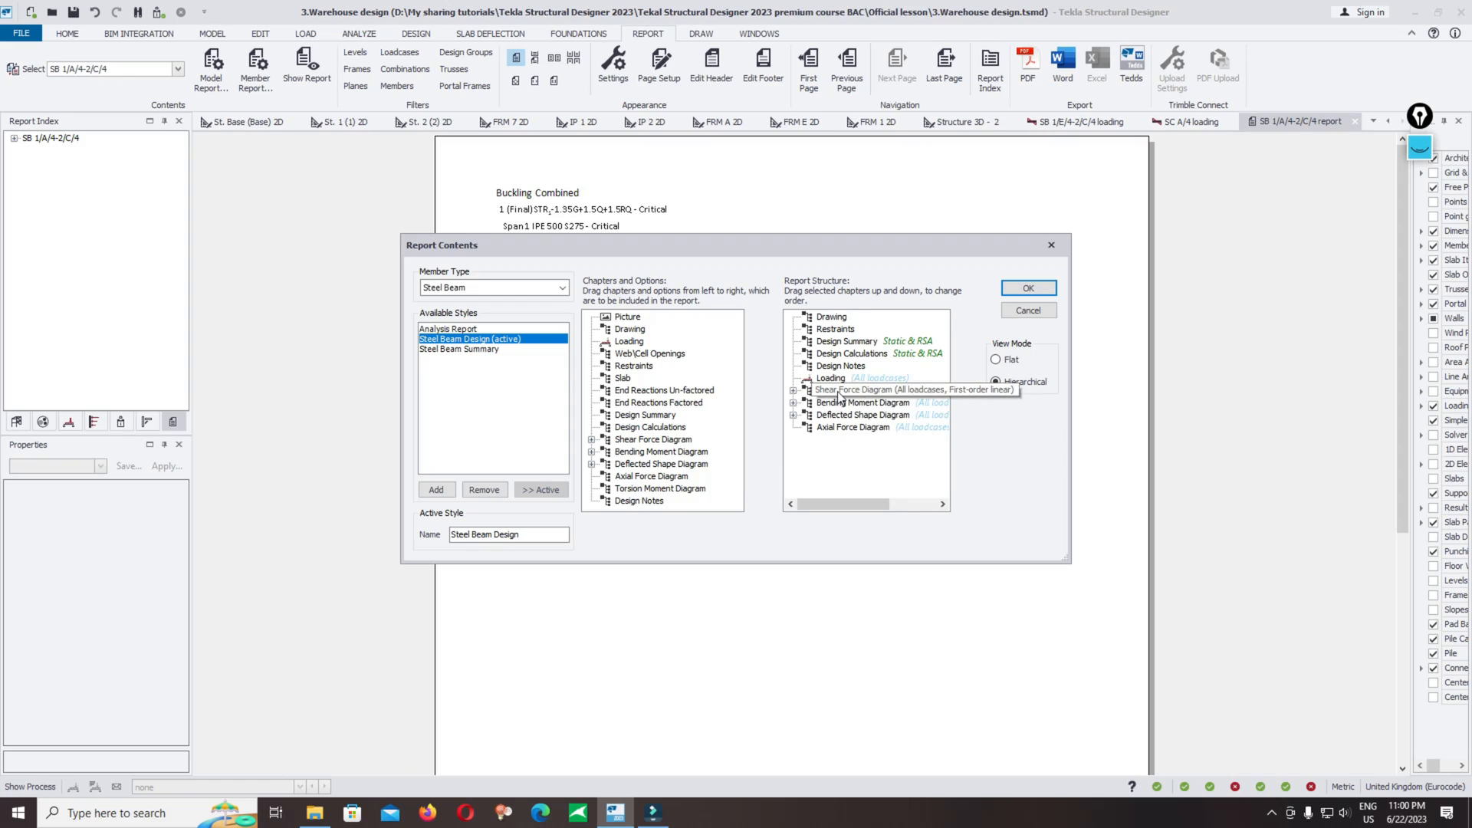
right_click(842, 393)
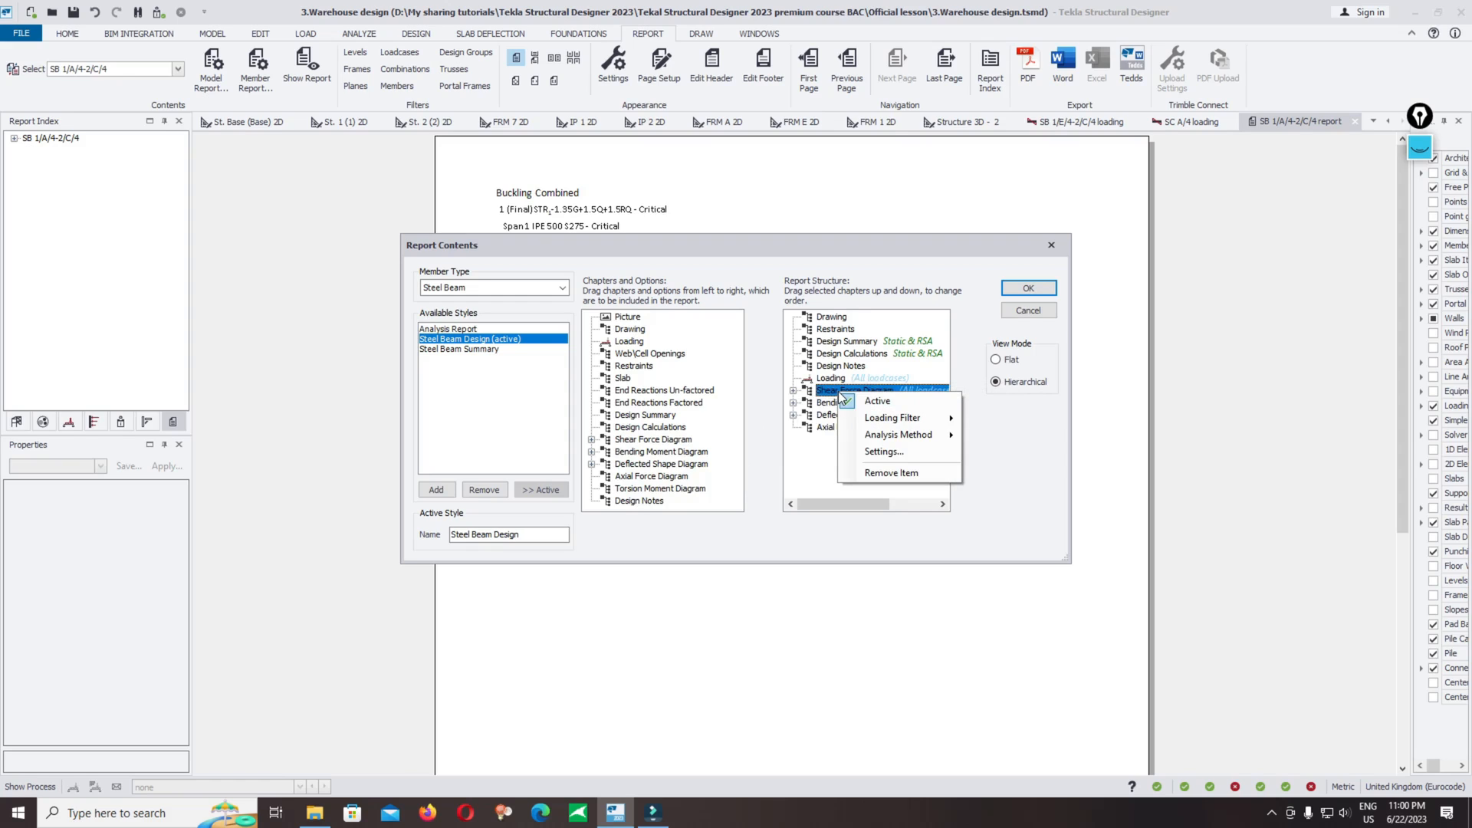
mouse_move(940, 423)
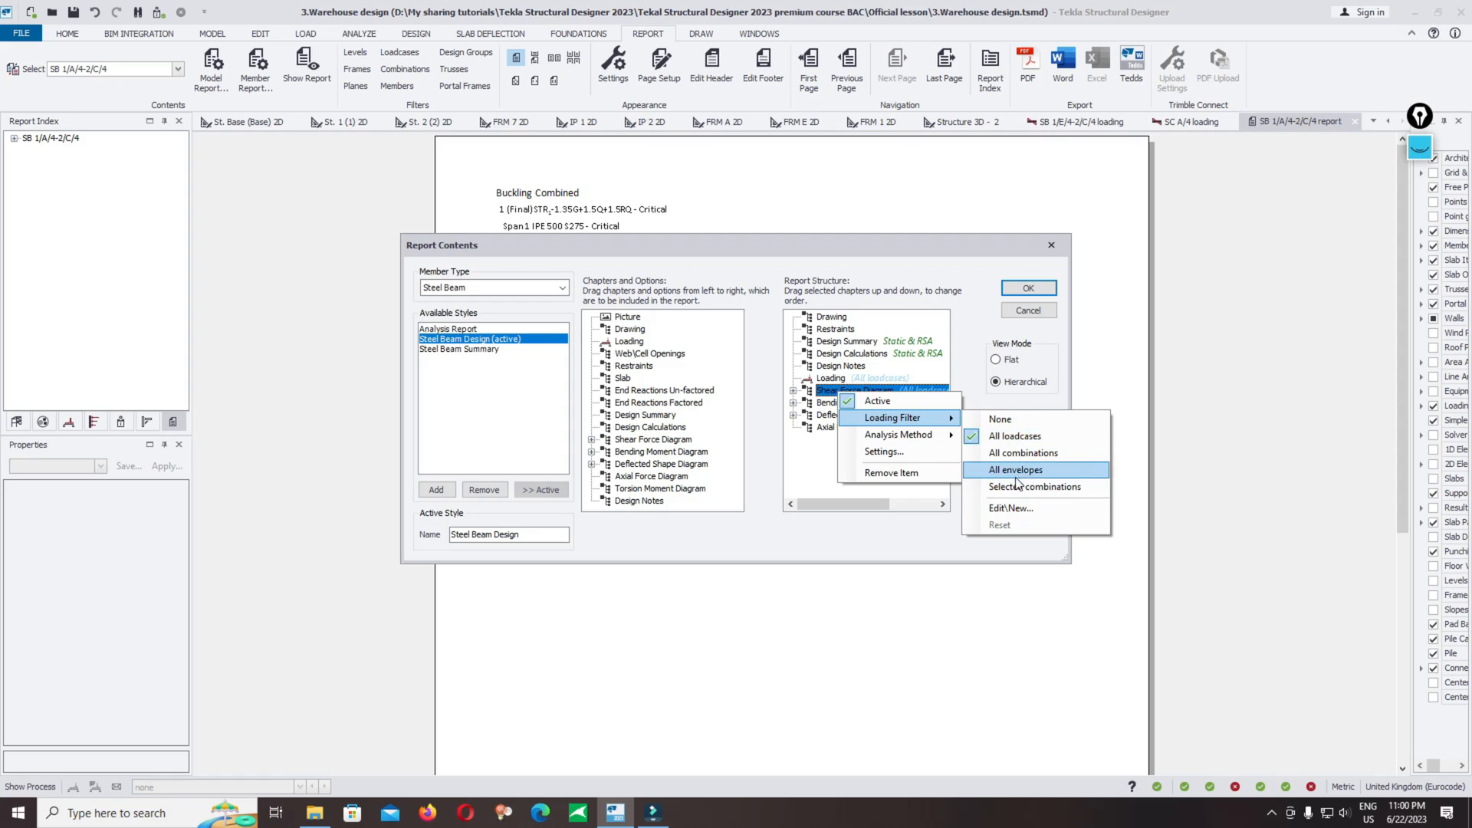
click(1048, 546)
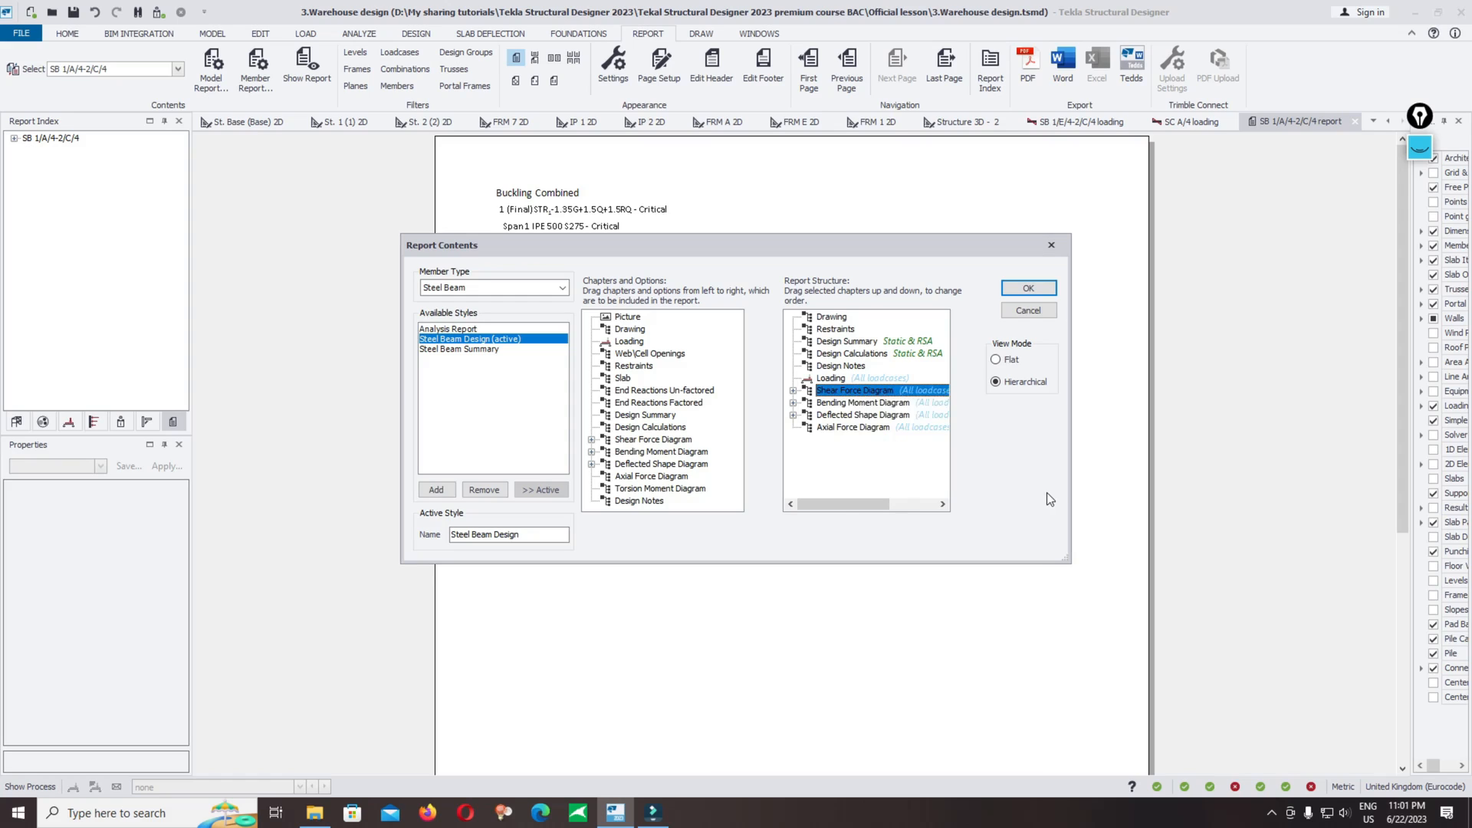
right_click(862, 392)
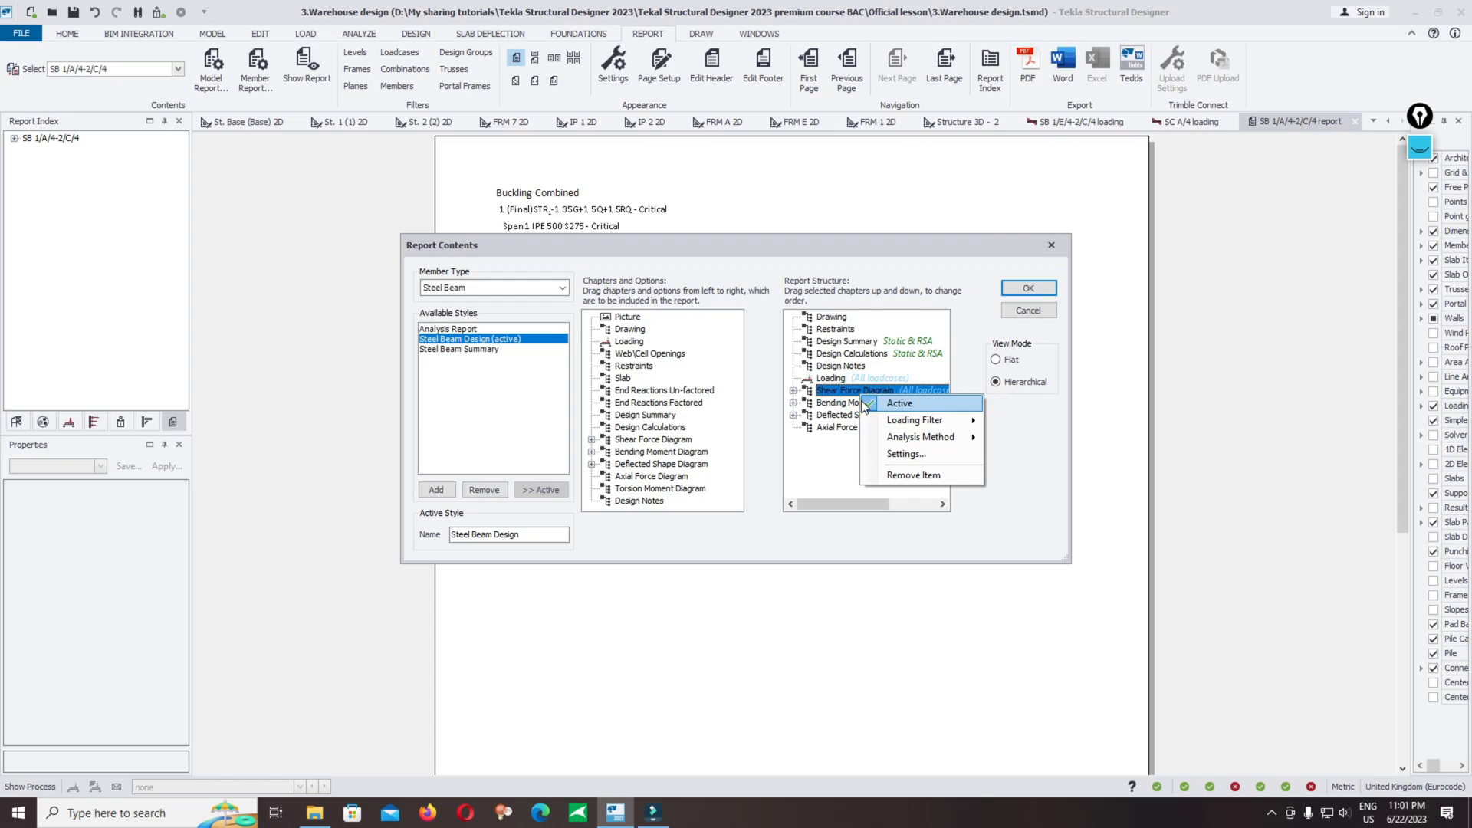
mouse_move(889, 415)
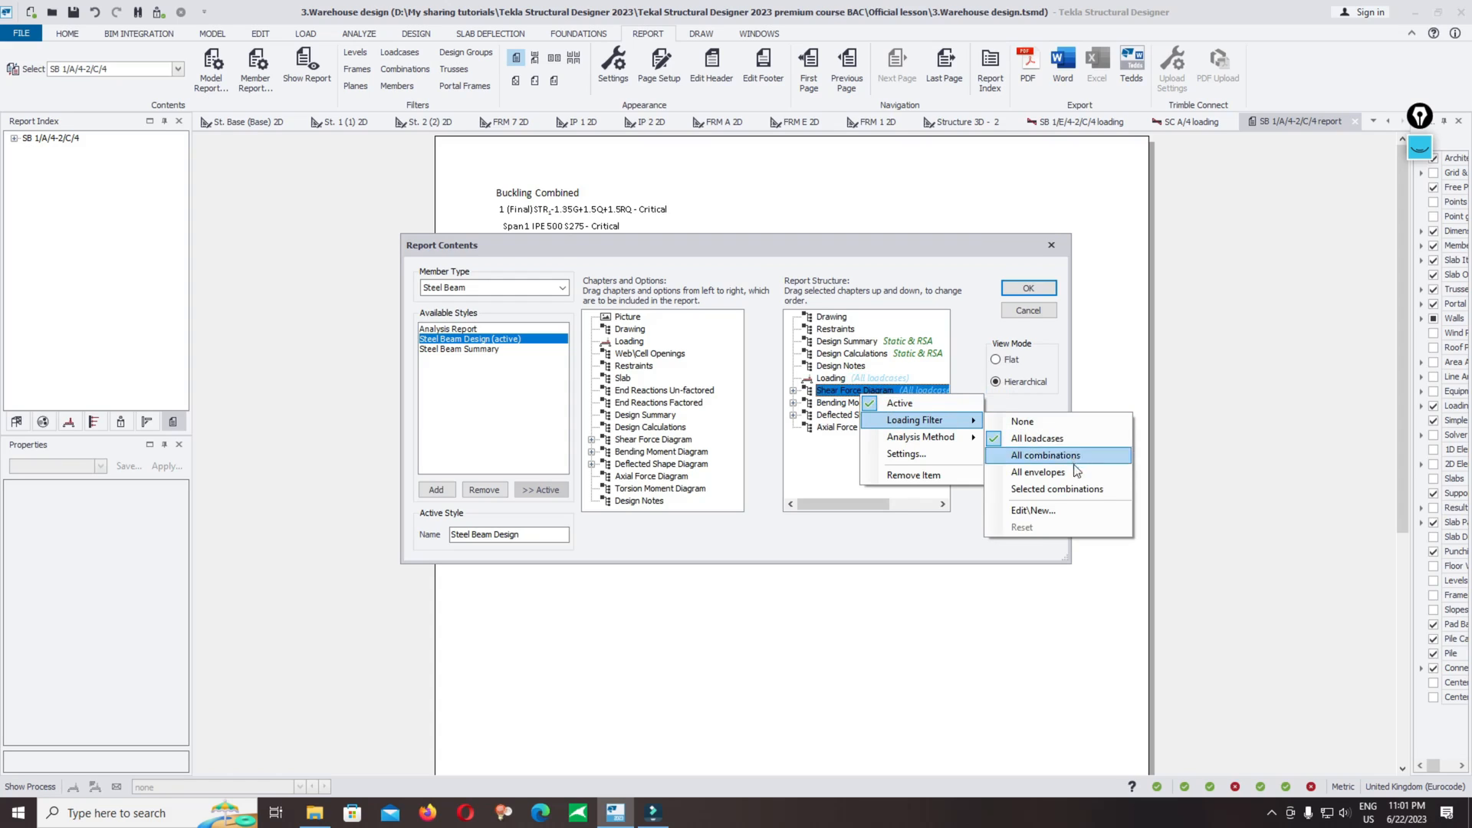
click(1068, 488)
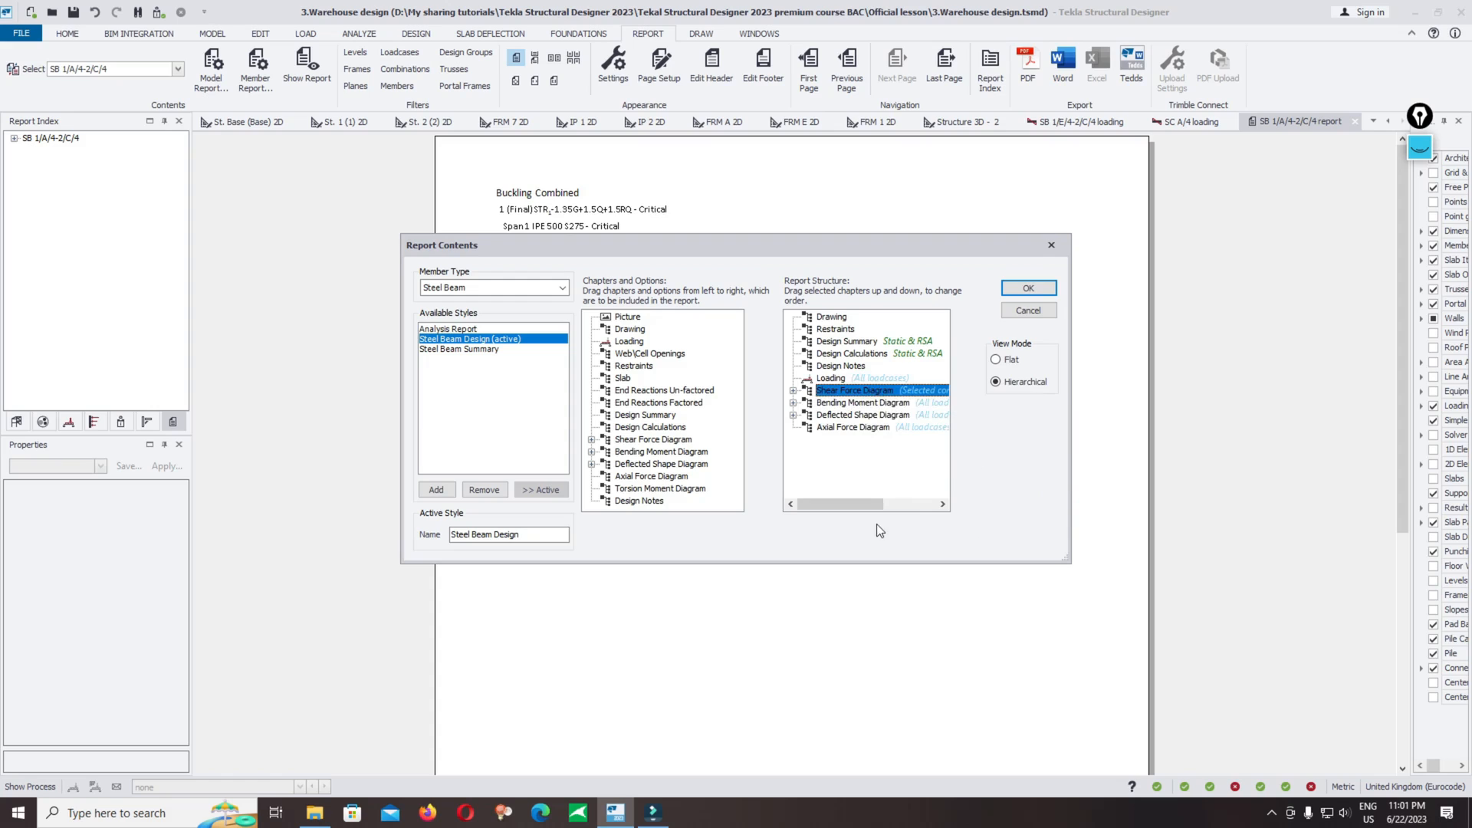
right_click(889, 392)
mouse_move(916, 425)
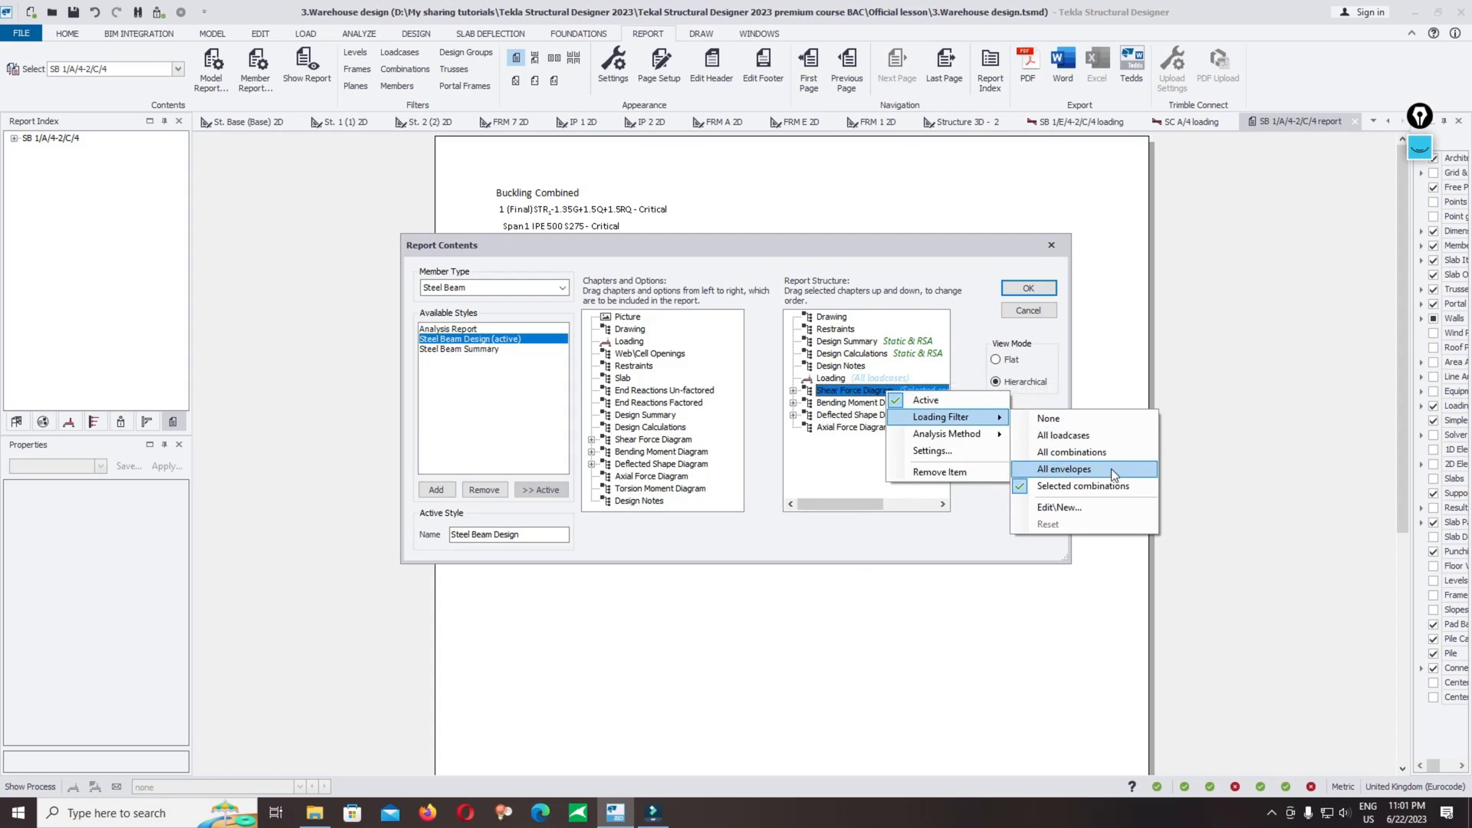
click(1048, 510)
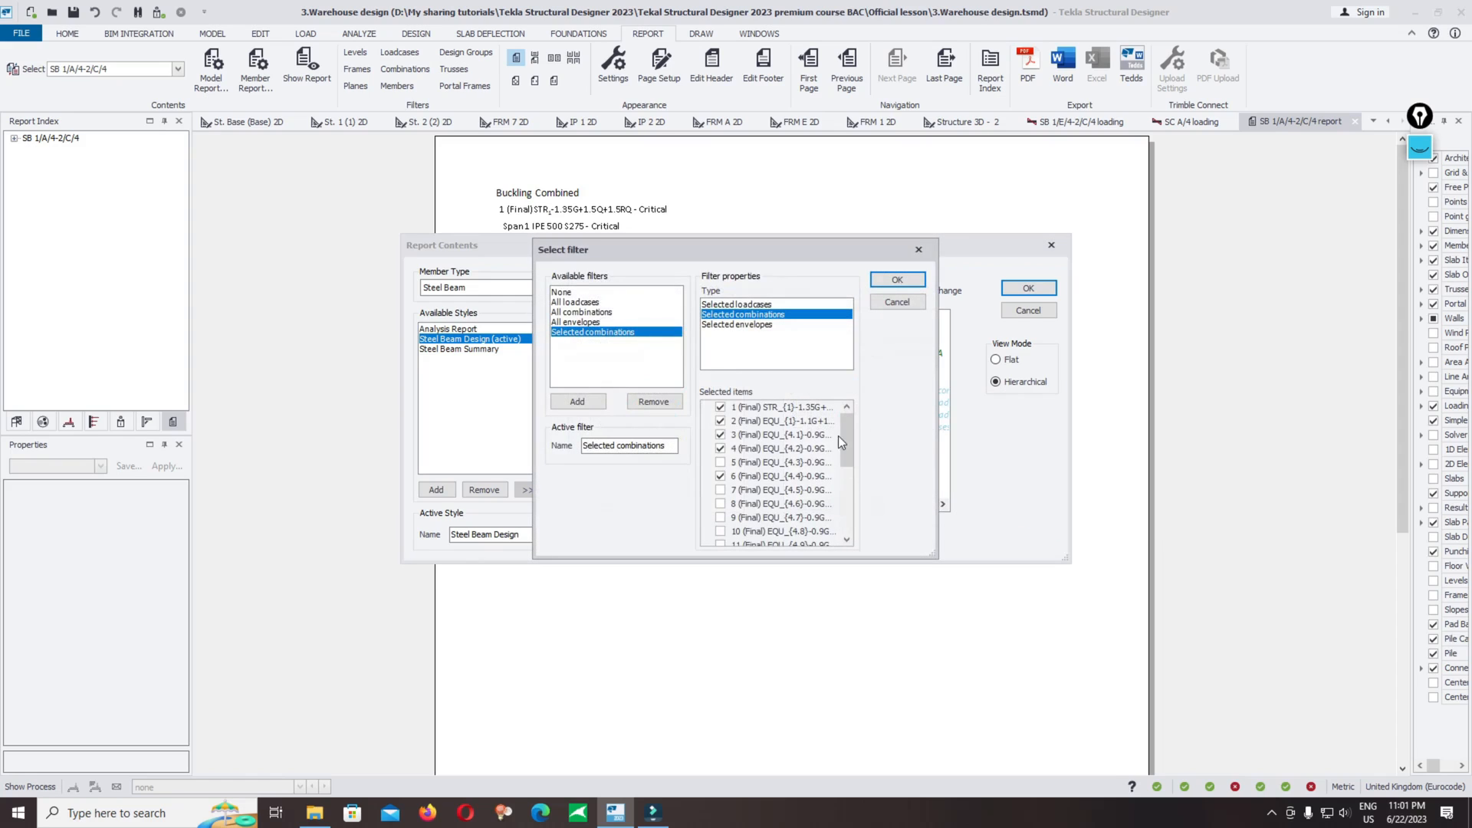
drag(847, 443, 835, 412)
click(720, 410)
scroll(720, 483, down, 4)
click(721, 490)
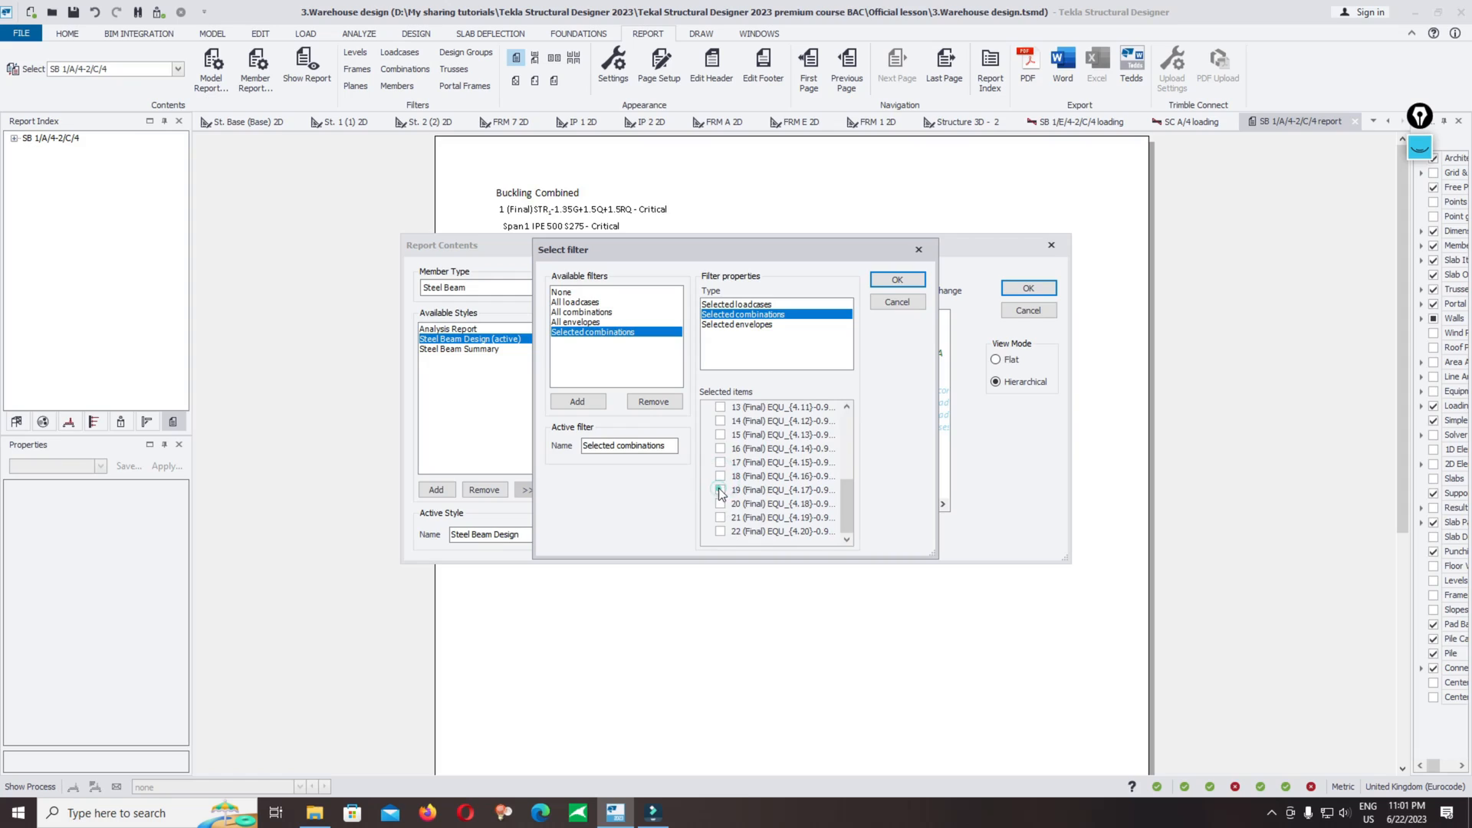
scroll(721, 491, up, 4)
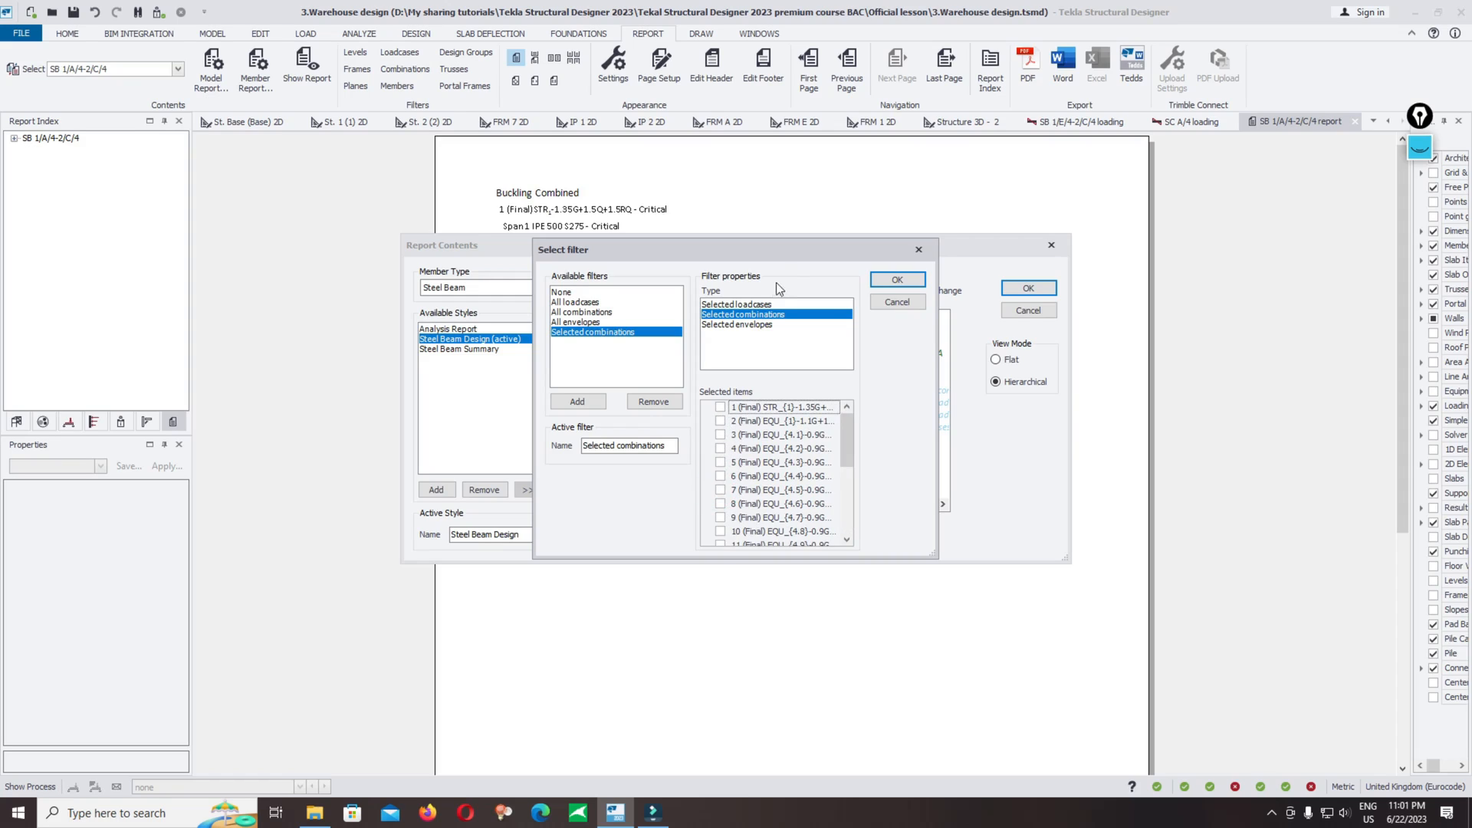
drag(776, 250, 826, 276)
click(731, 487)
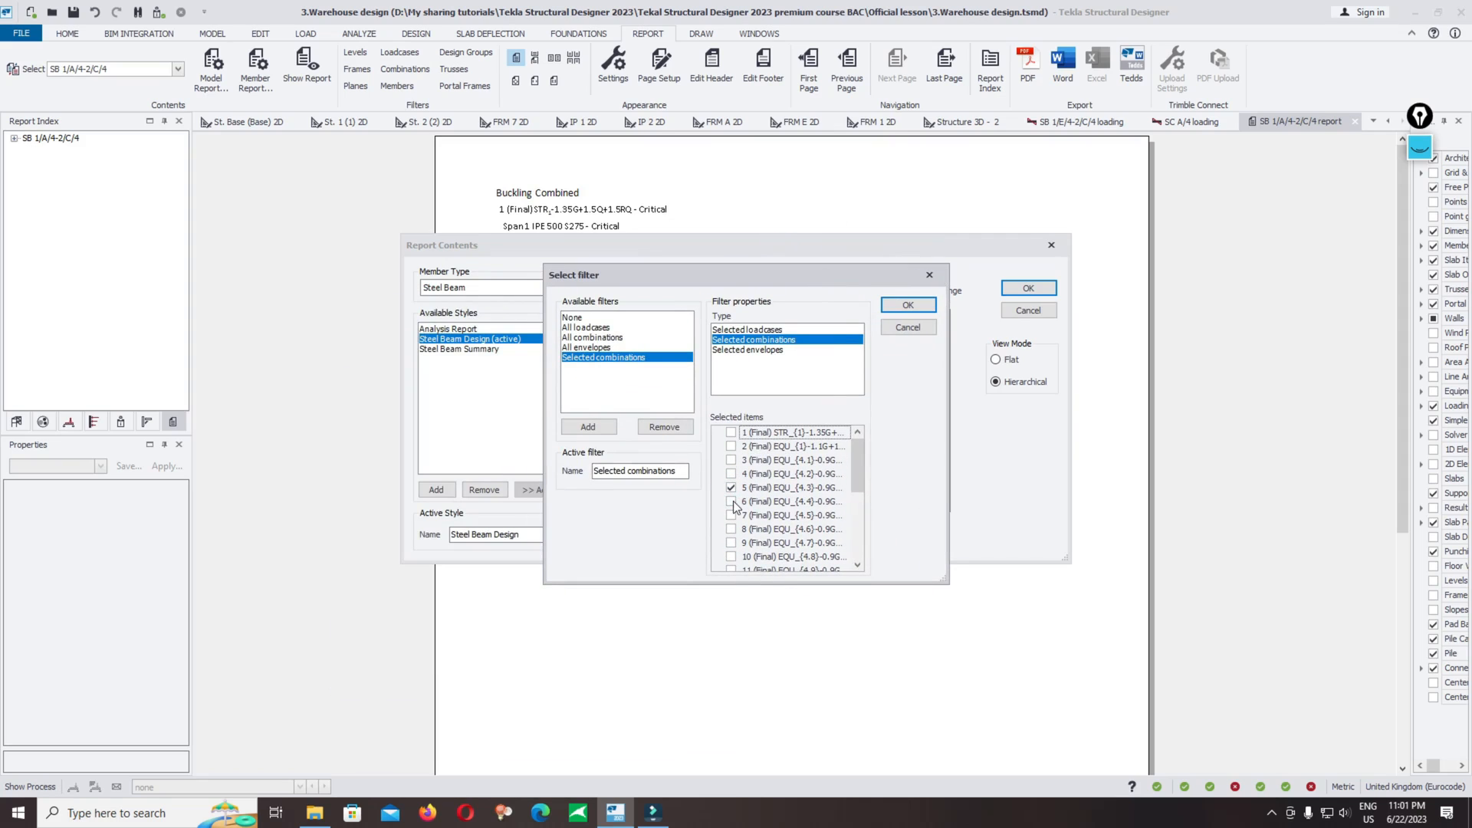
click(730, 502)
click(731, 516)
click(731, 488)
click(731, 514)
click(908, 326)
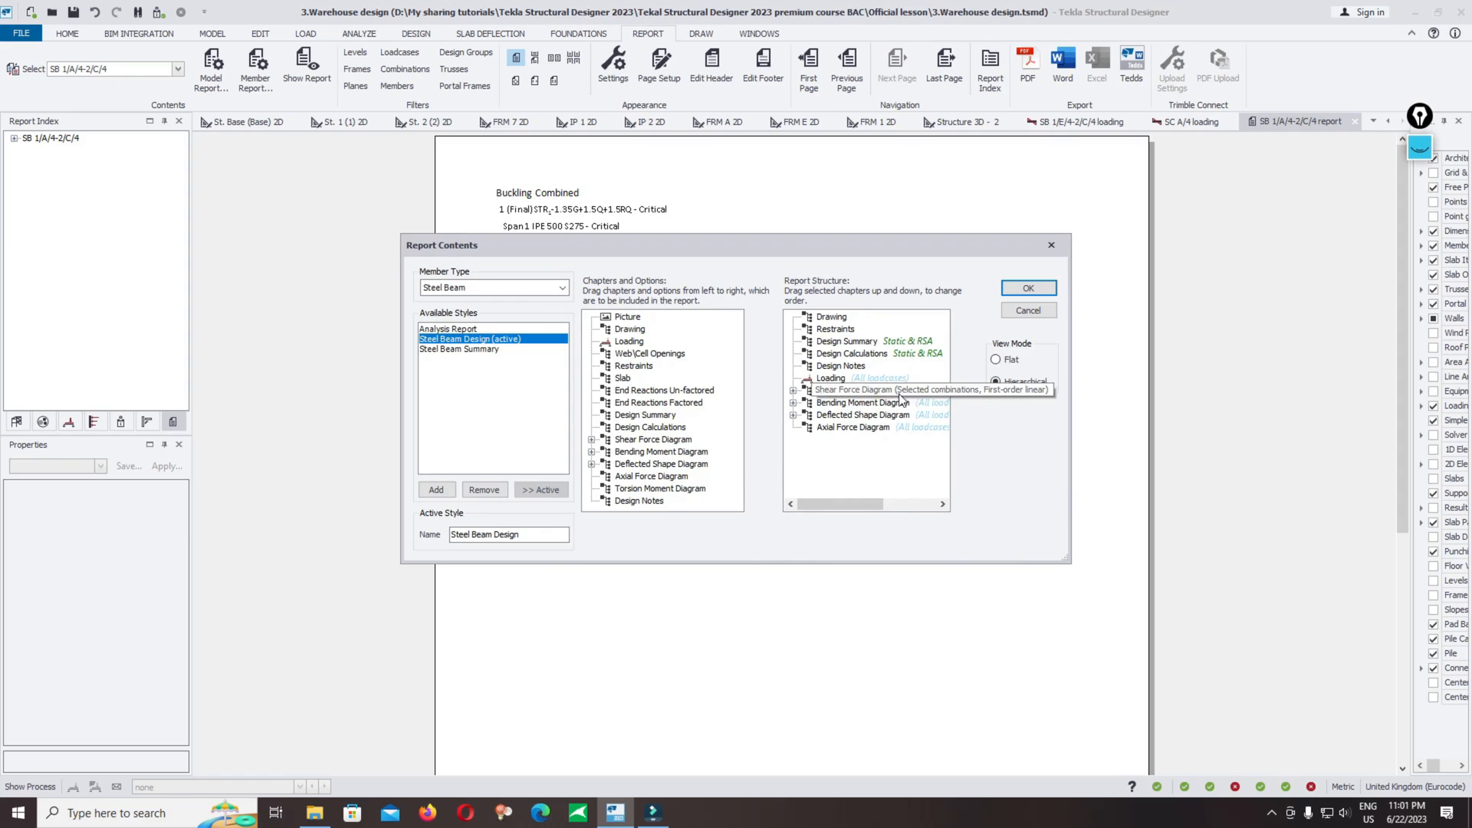
Step: Set the loading filter of the shear force and bending moment diagram chapters to All envelopes
right_click(909, 391)
mouse_move(981, 418)
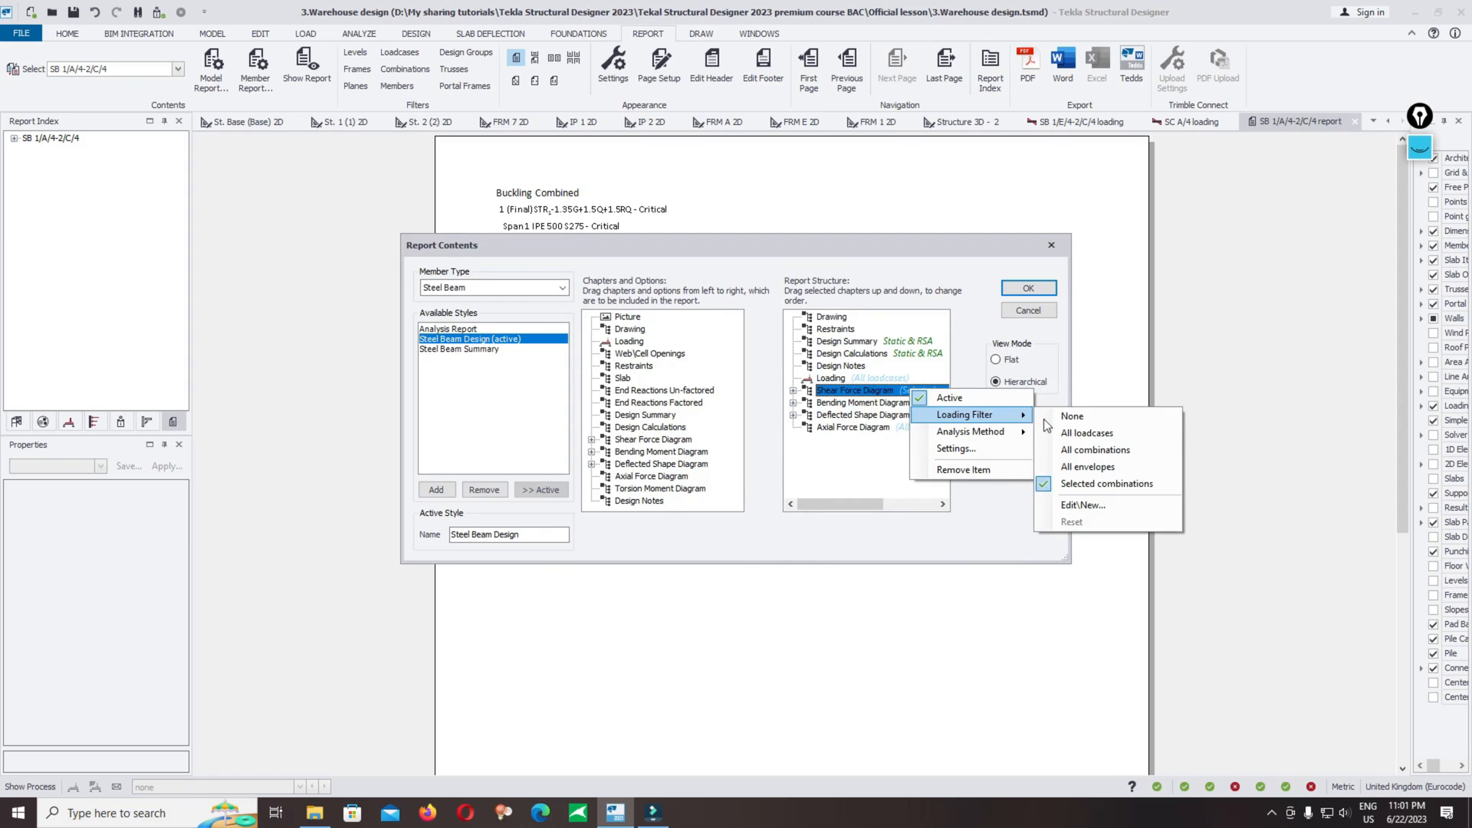
click(1089, 467)
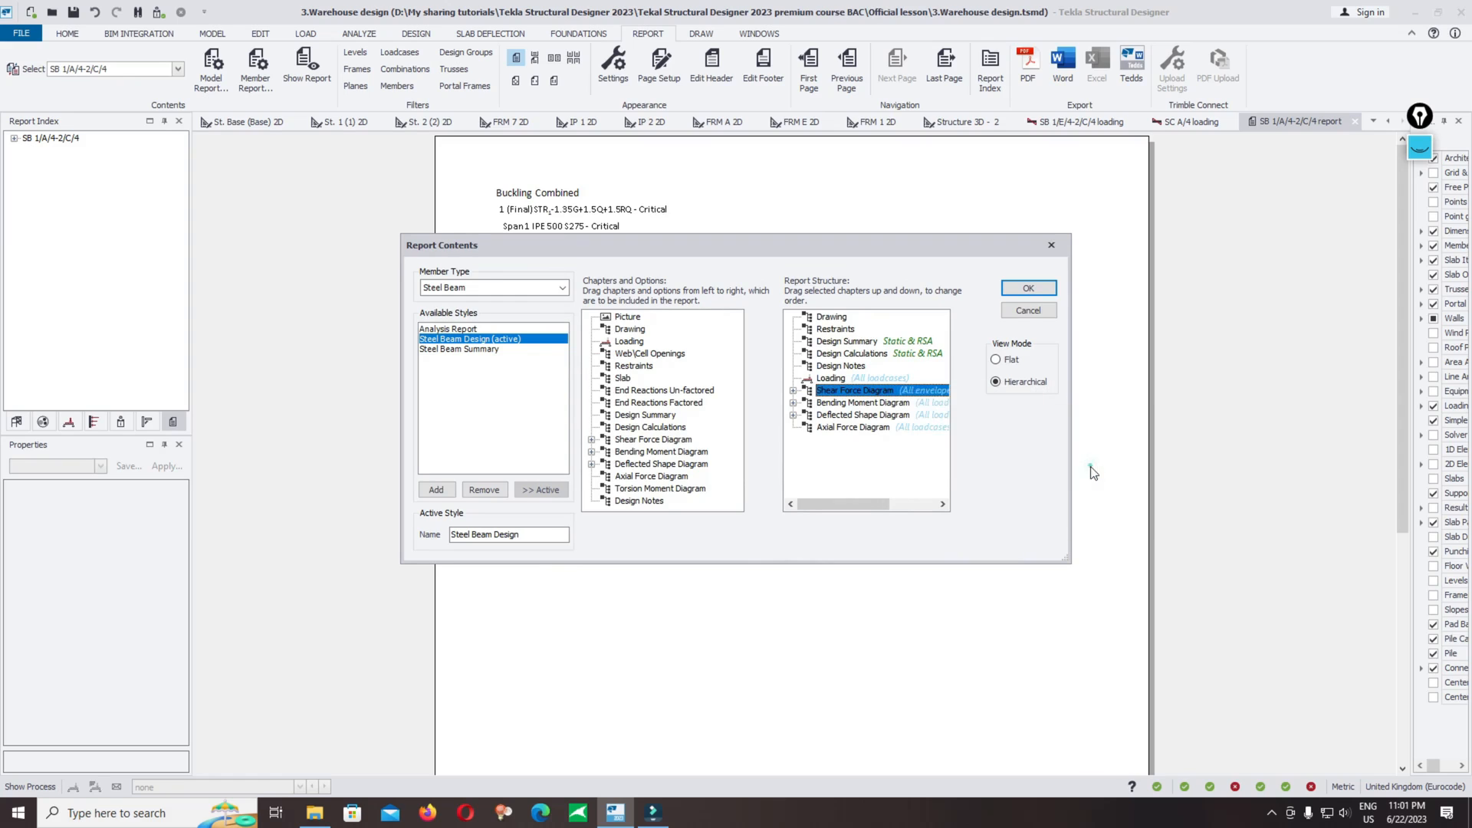
right_click(884, 405)
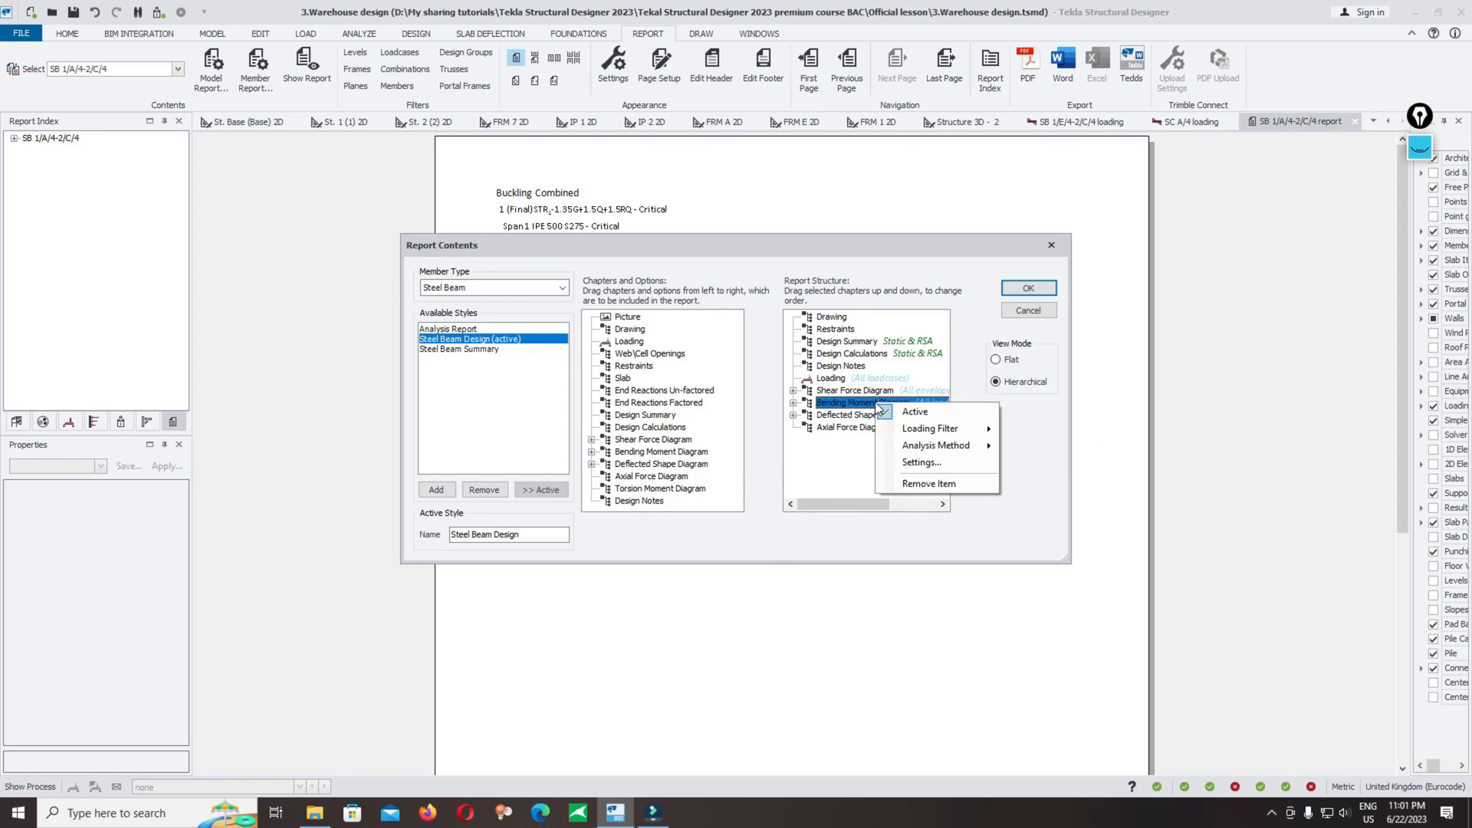
mouse_move(924, 431)
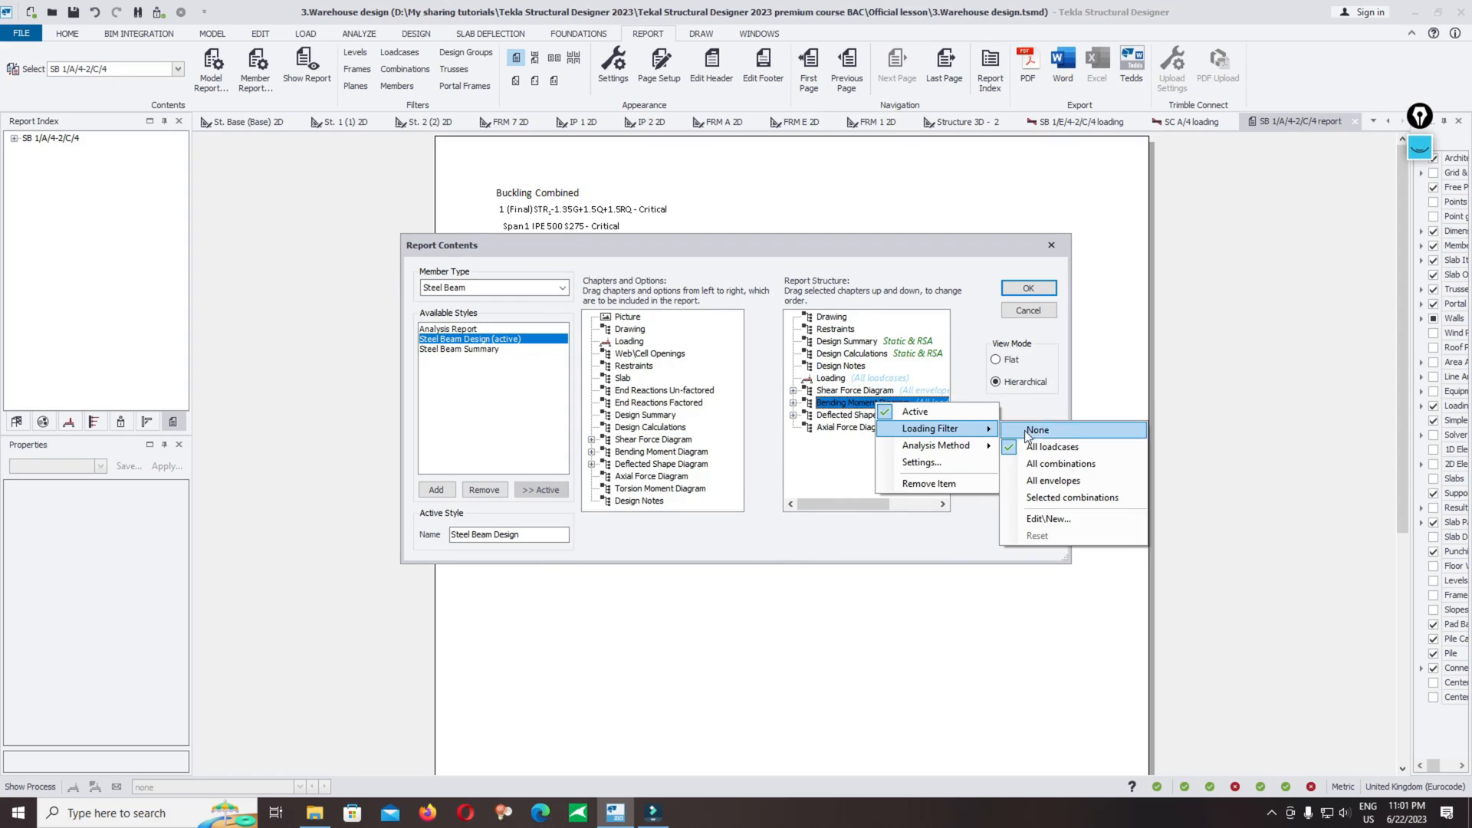
click(1071, 482)
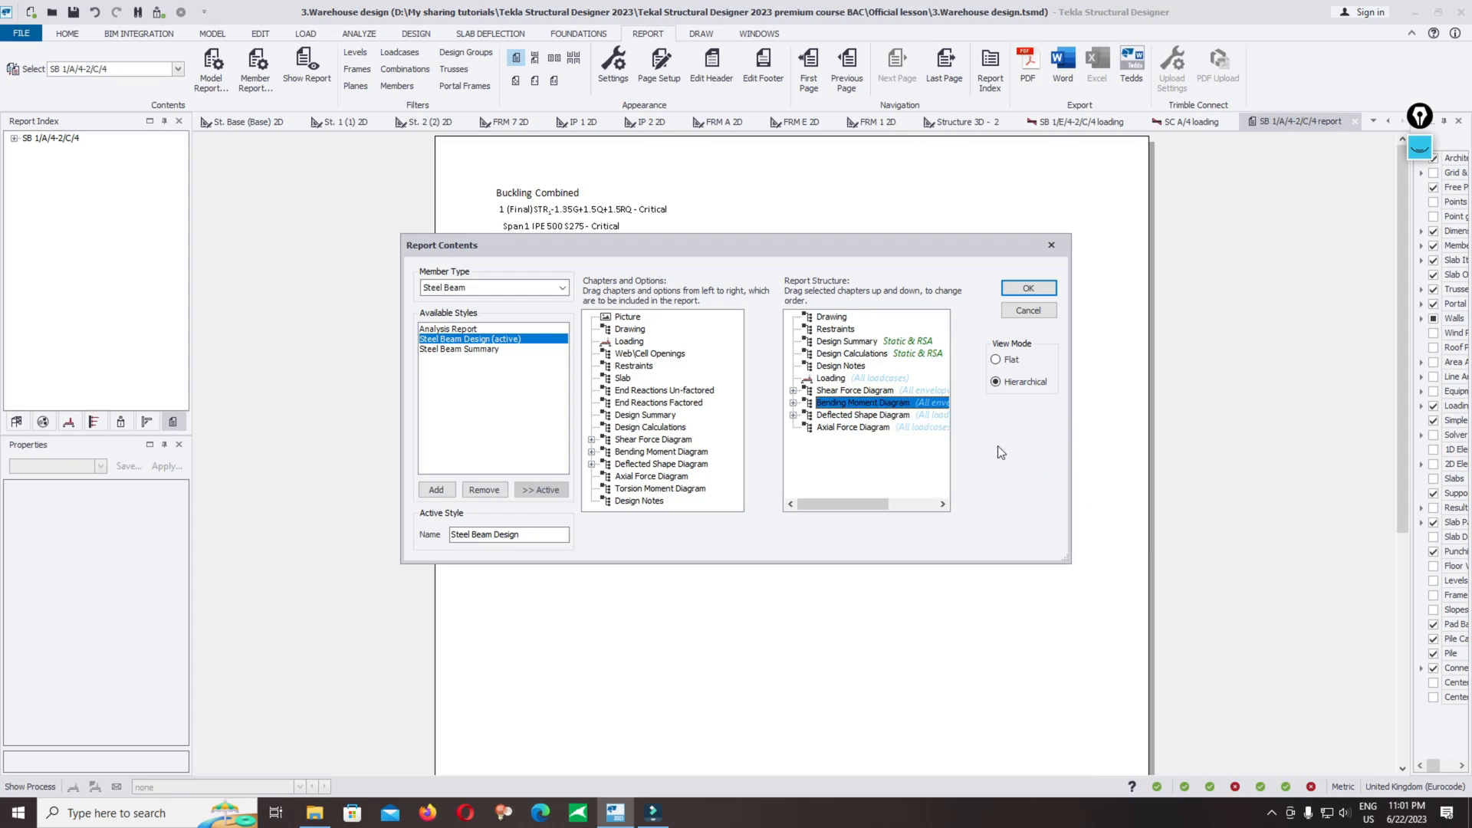
Step: Set the deflected shape diagram chapter's loading filter to Selected combinations
right_click(880, 420)
mouse_move(907, 444)
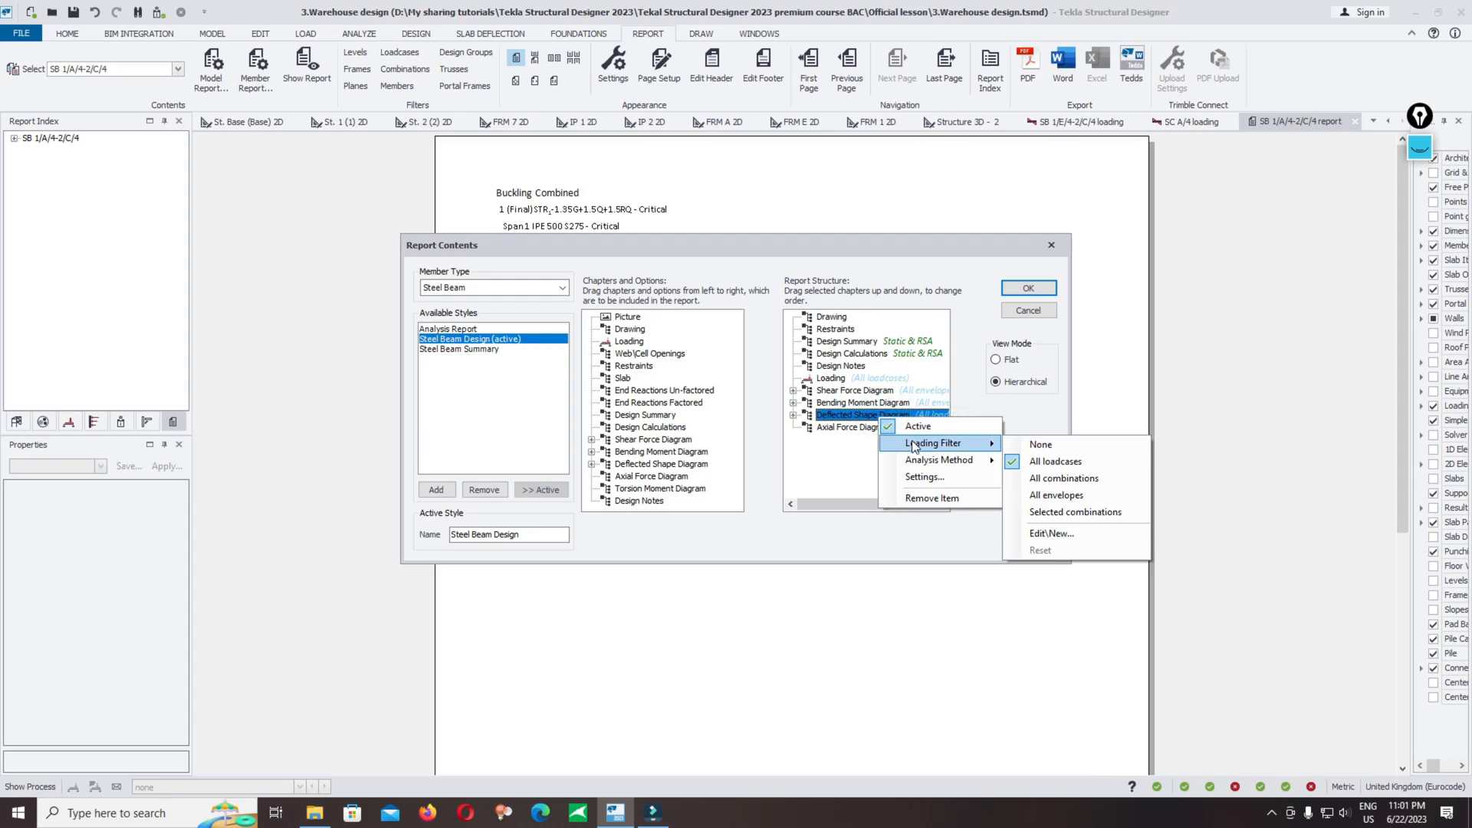
click(1082, 476)
right_click(923, 414)
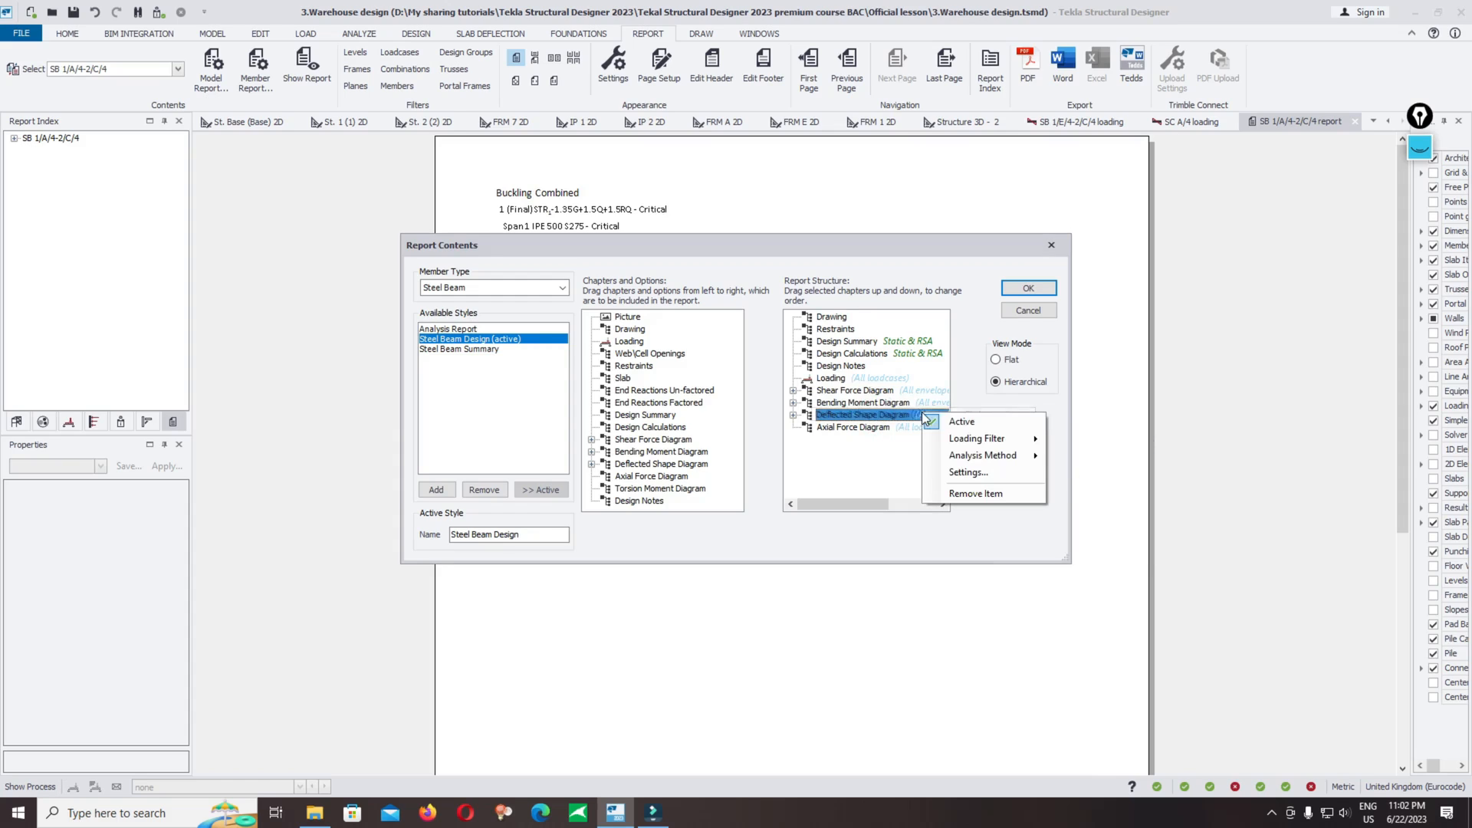
mouse_move(985, 440)
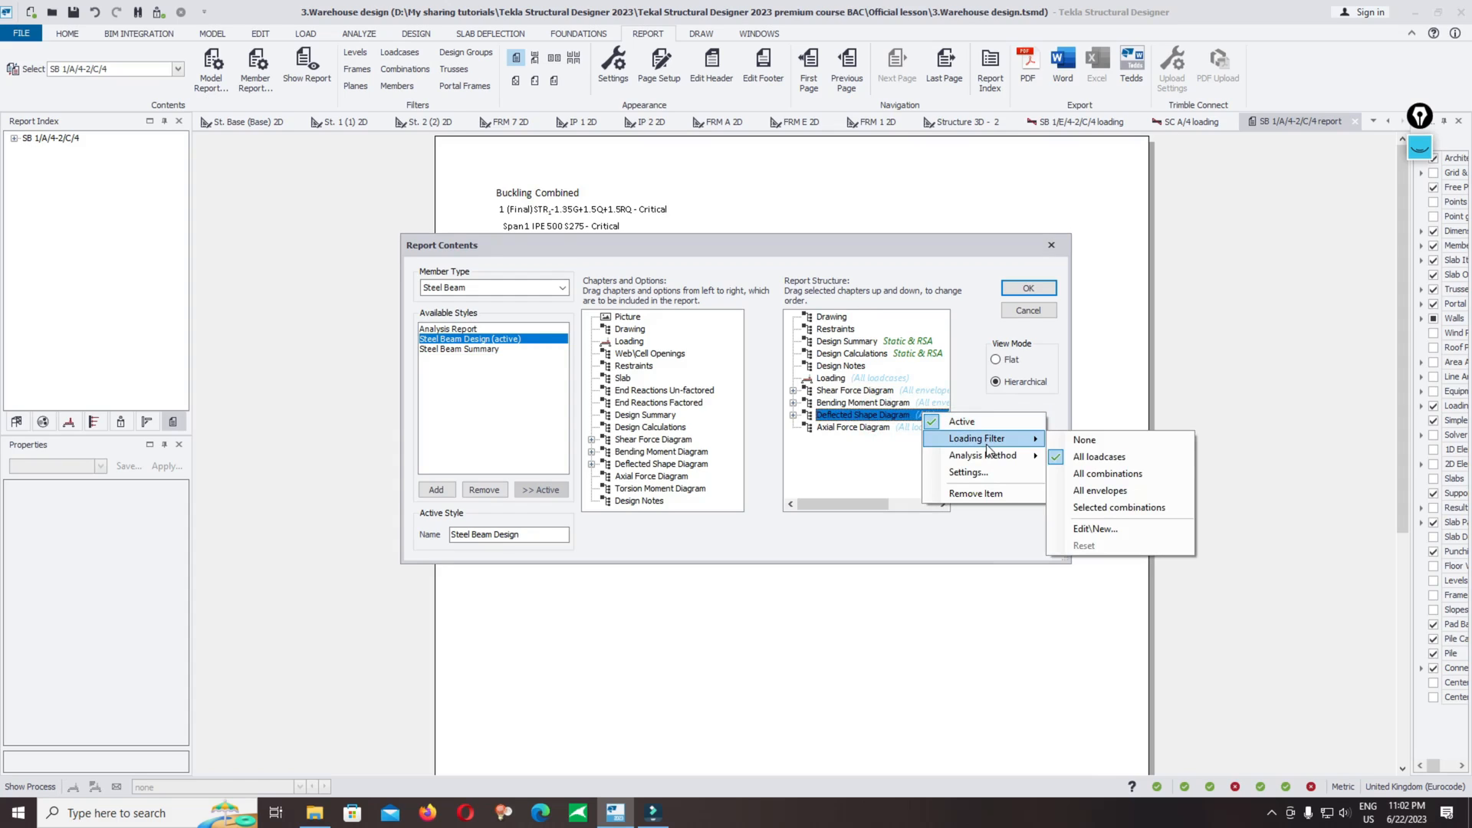
click(1103, 507)
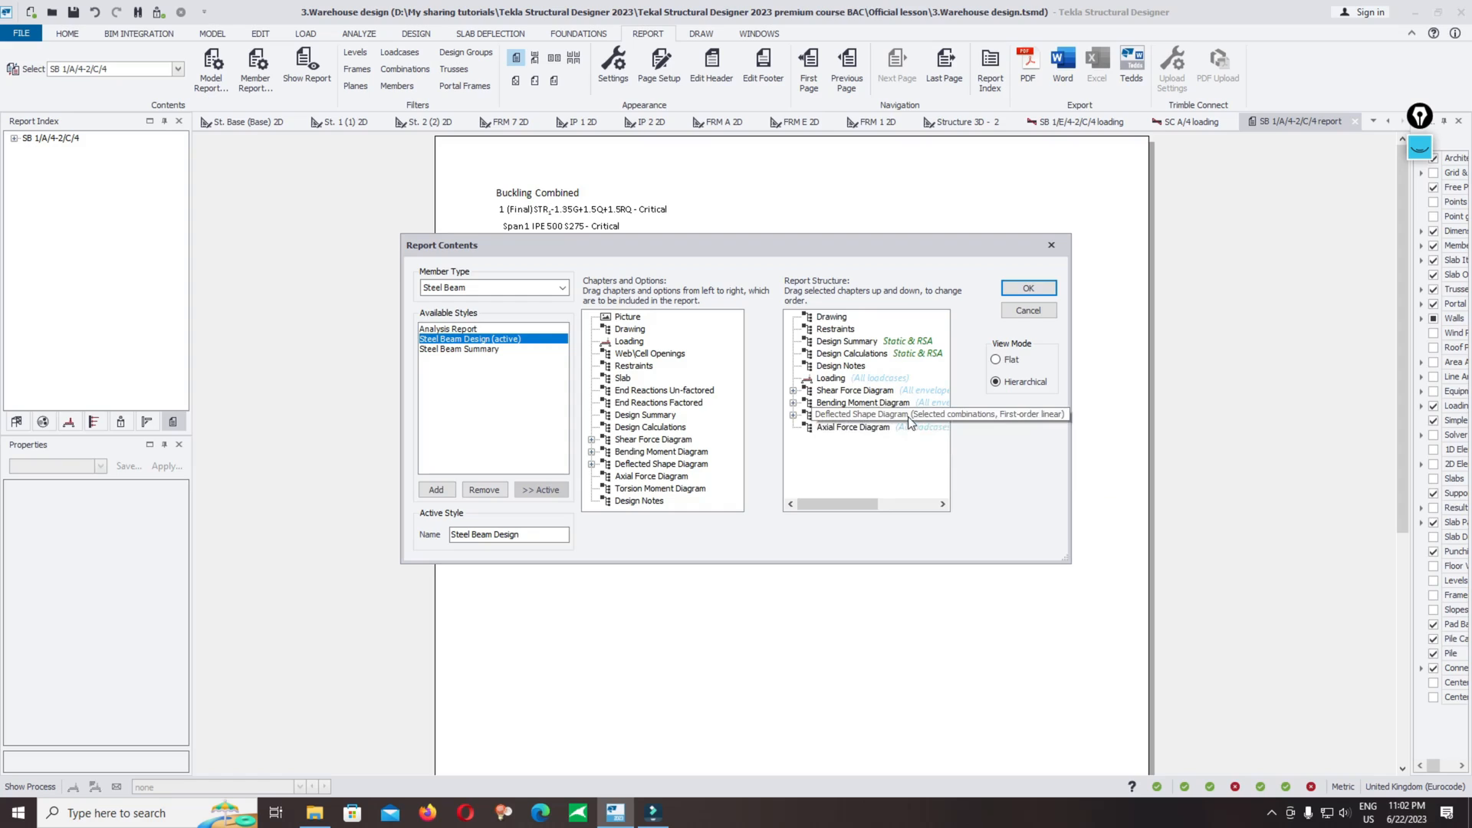
right_click(909, 417)
mouse_move(1008, 463)
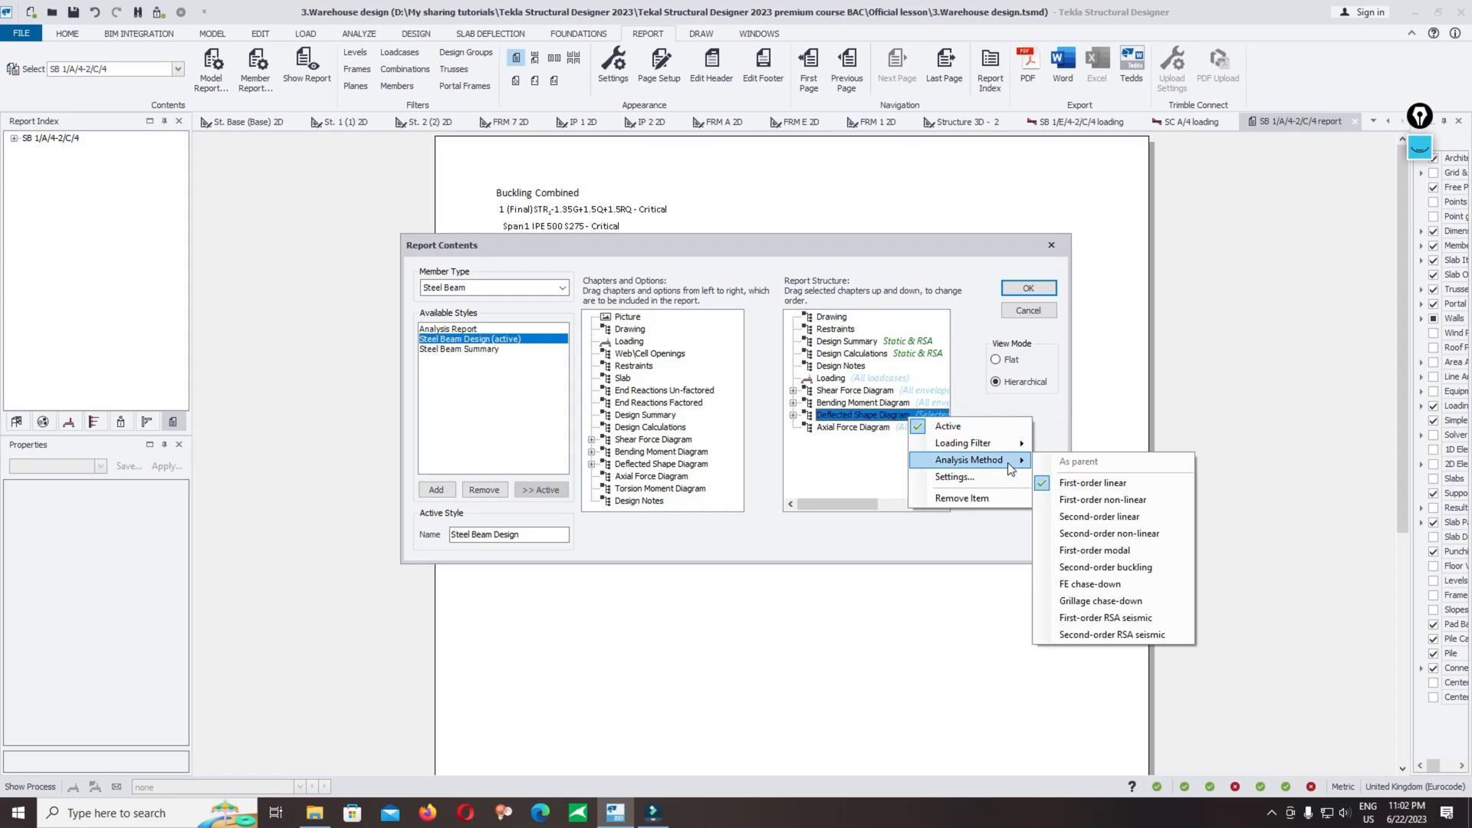
click(882, 415)
Step: Edit the deflected shape diagram's selected combinations filter so only the first combination stays checked
right_click(880, 415)
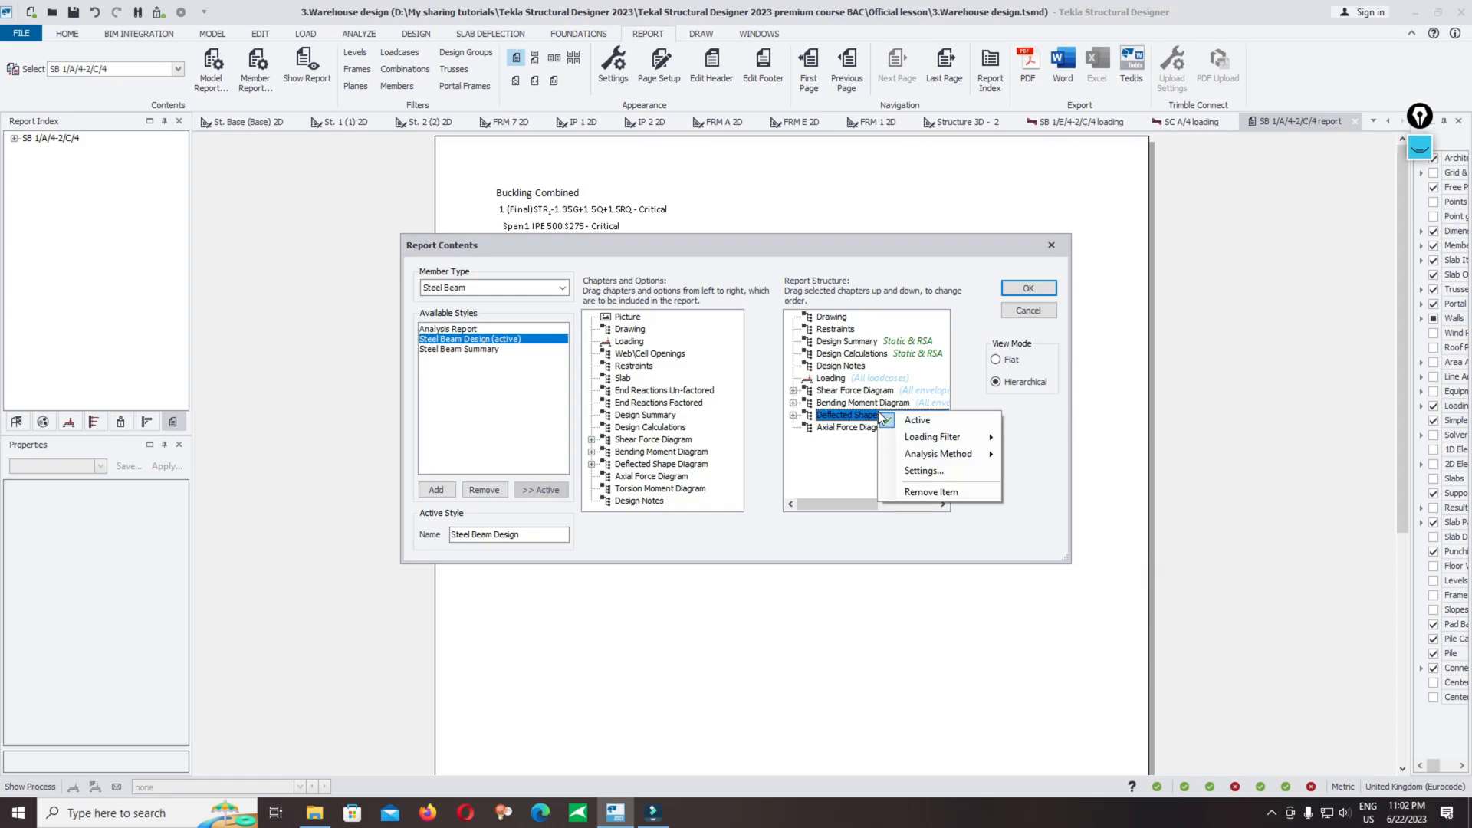
mouse_move(932, 437)
click(1059, 528)
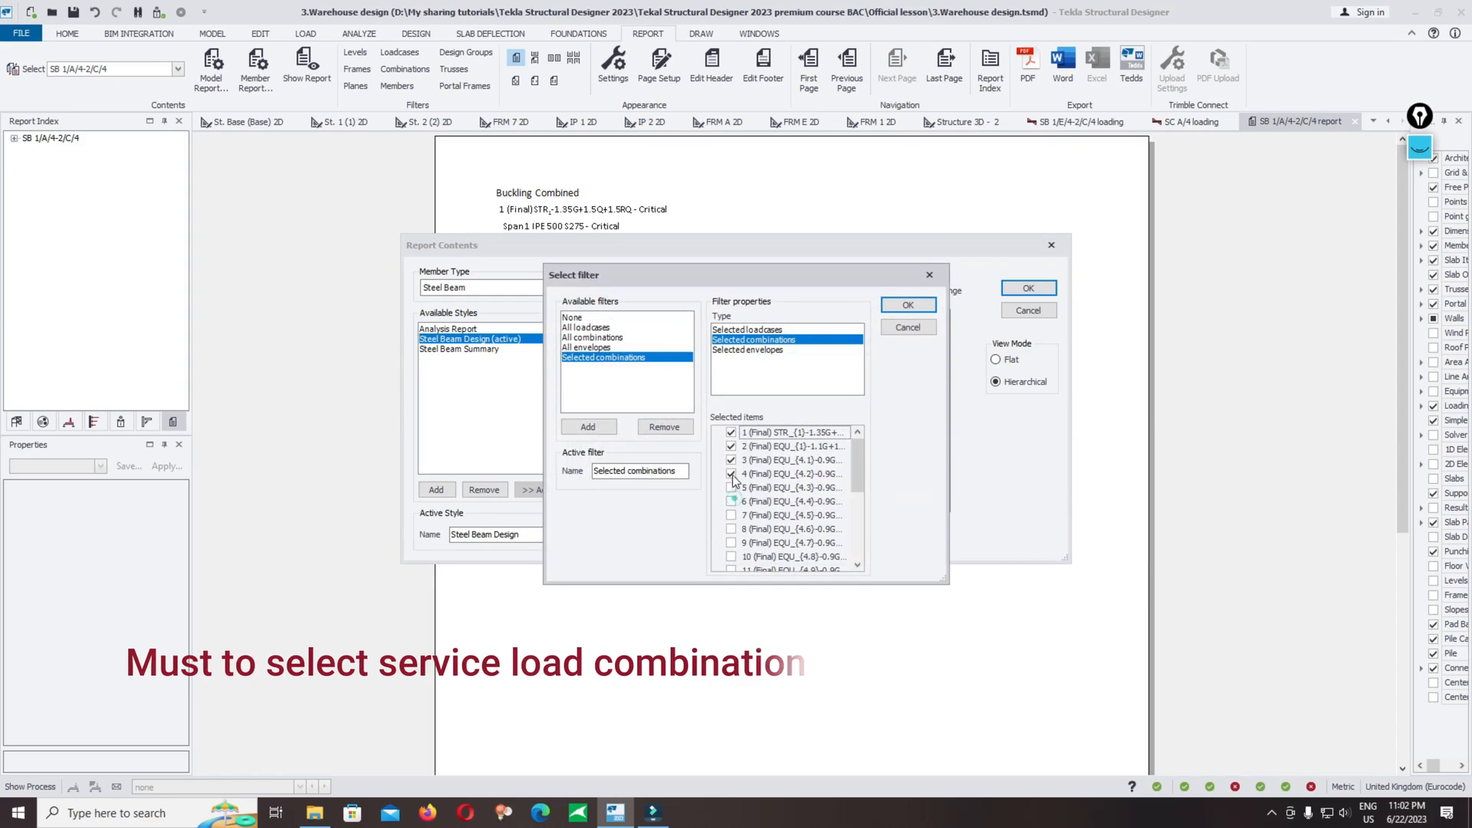
click(730, 474)
click(731, 460)
click(731, 446)
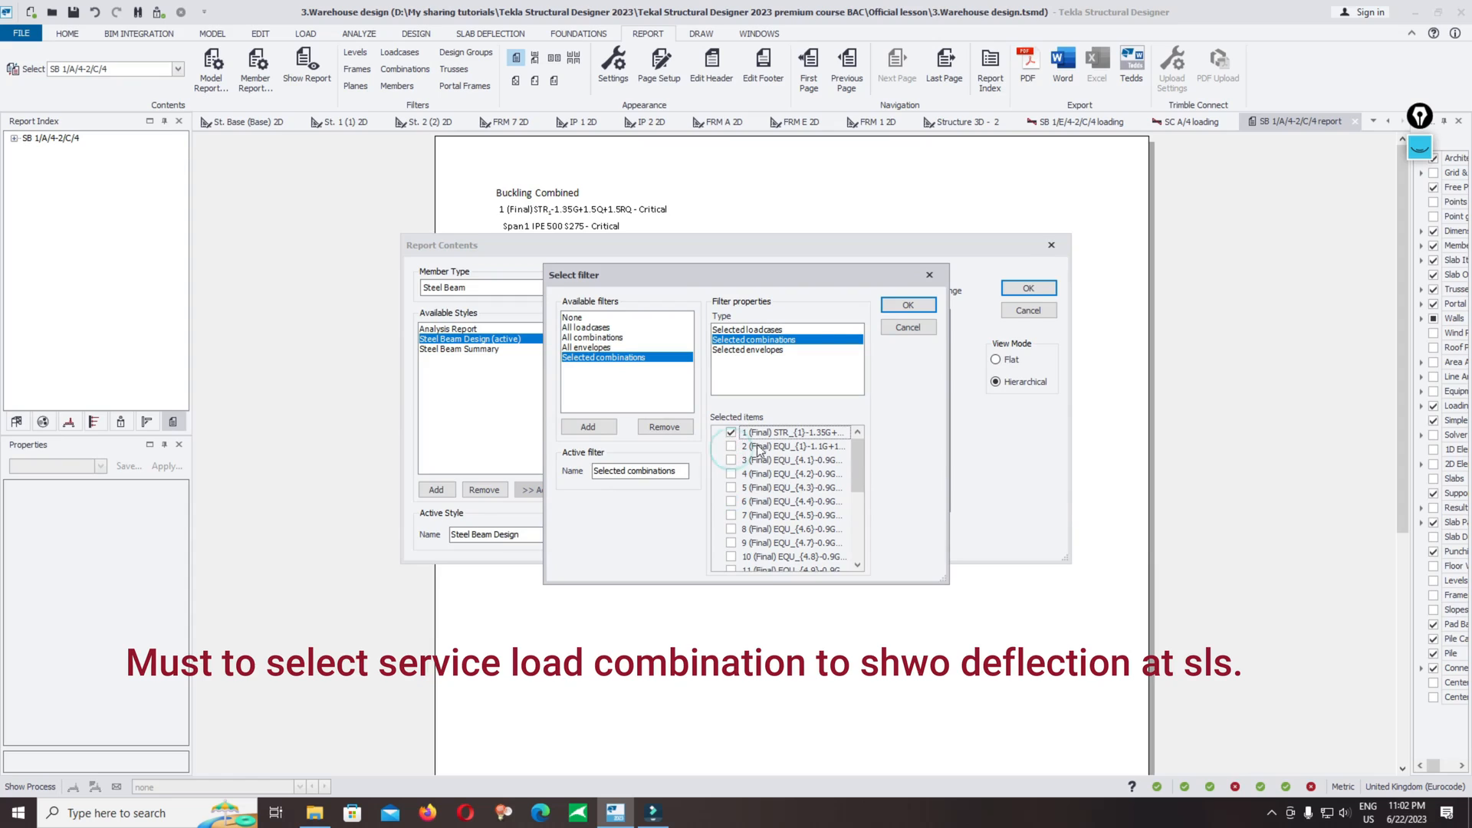
mouse_move(854, 464)
mouse_down()
mouse_move(848, 606)
mouse_move(866, 438)
mouse_up()
click(890, 306)
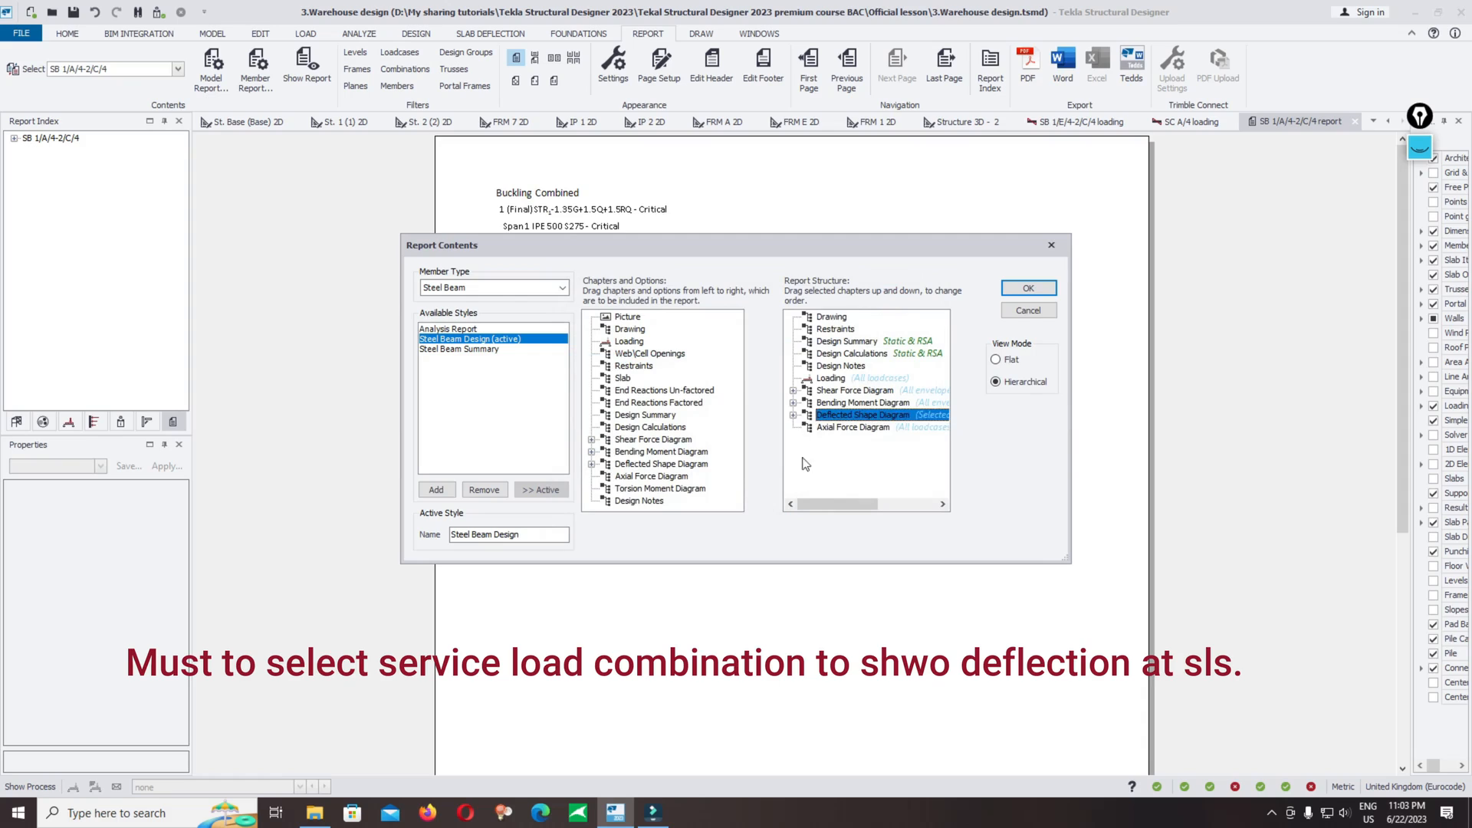
Step: Expand the deflected shape diagram chapter and set the axial force diagram's loading filter to All envelopes
click(794, 415)
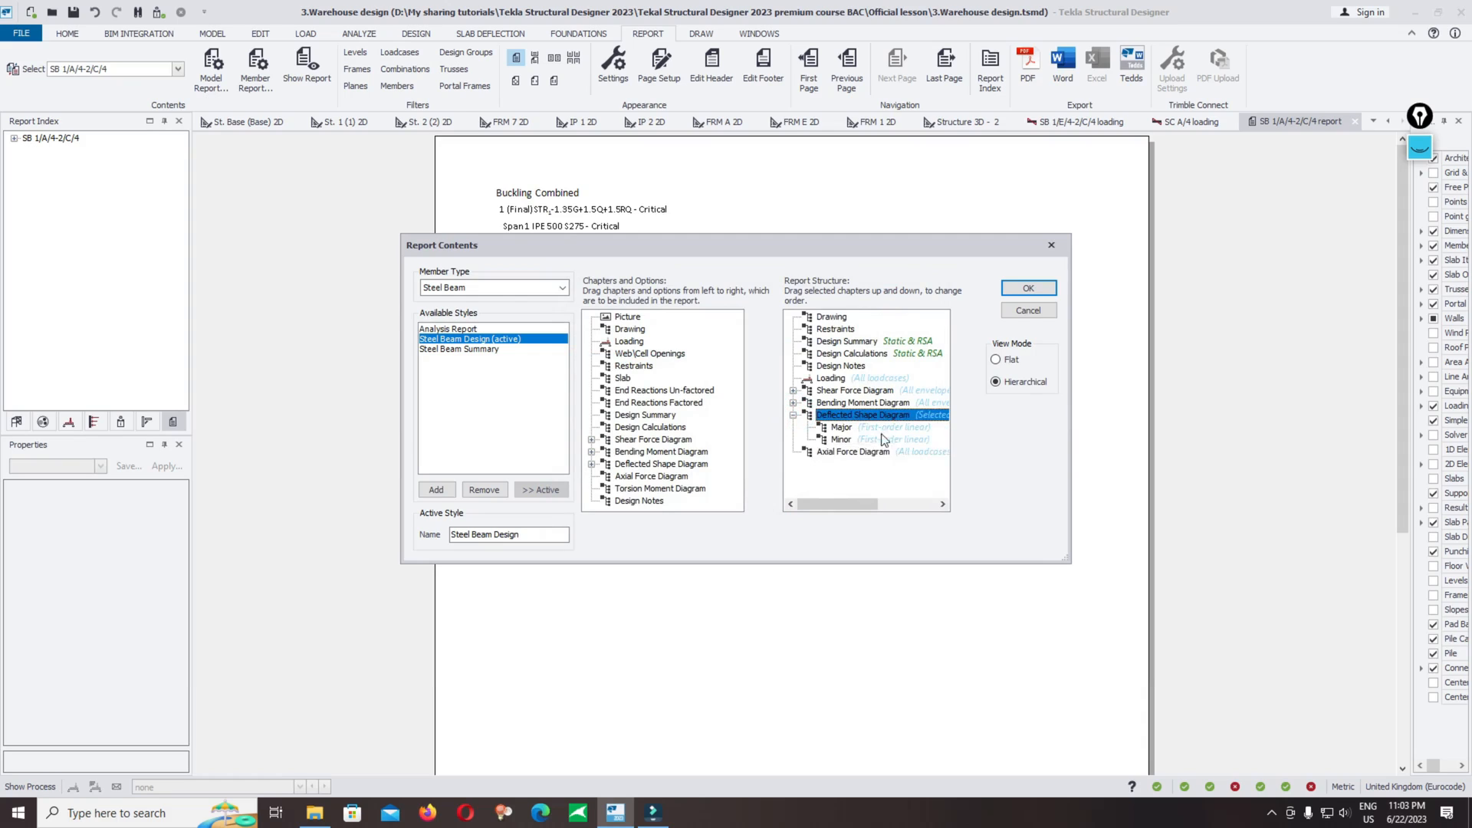
right_click(835, 454)
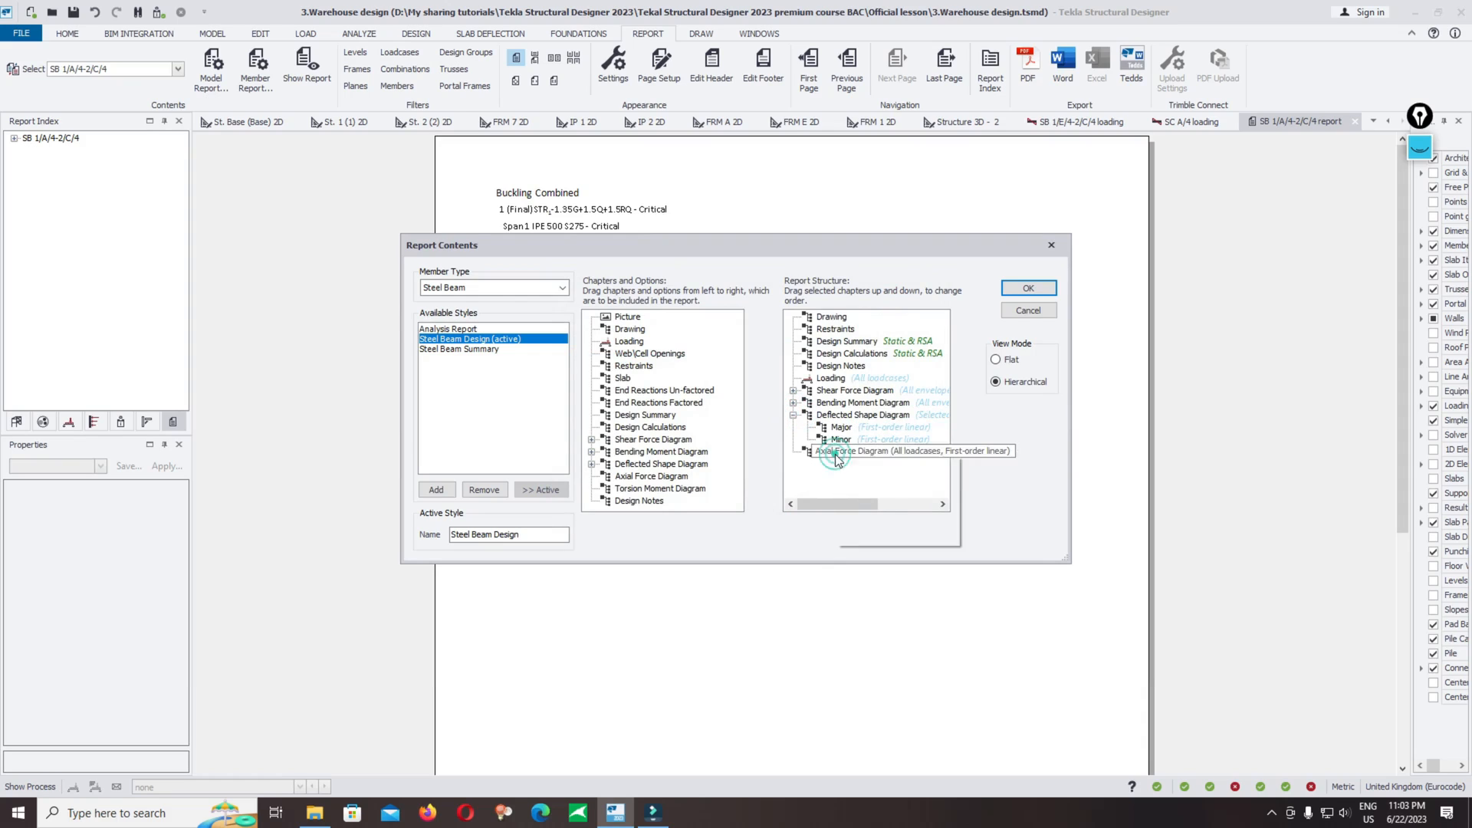
mouse_move(844, 483)
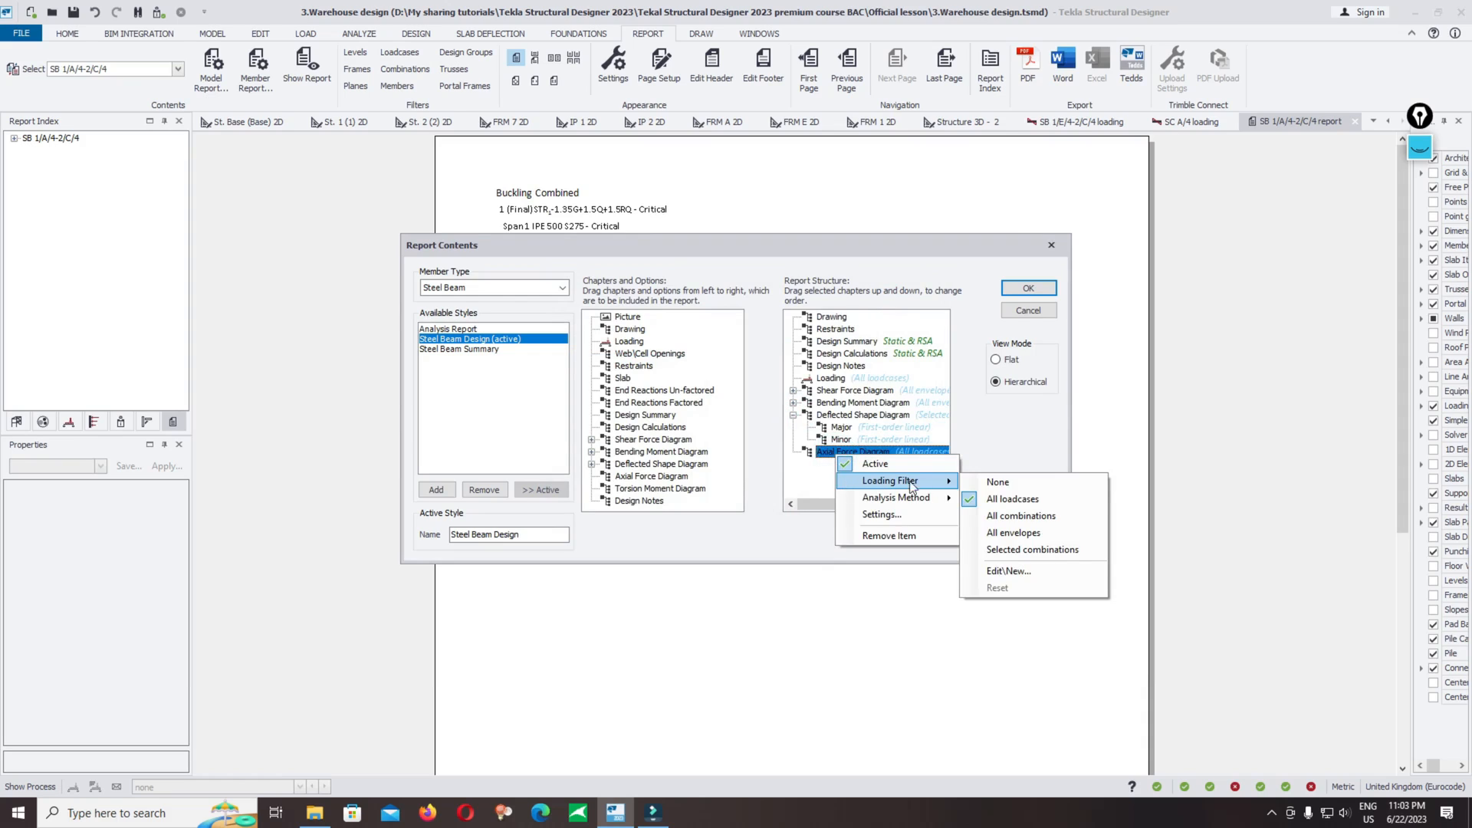
click(1058, 533)
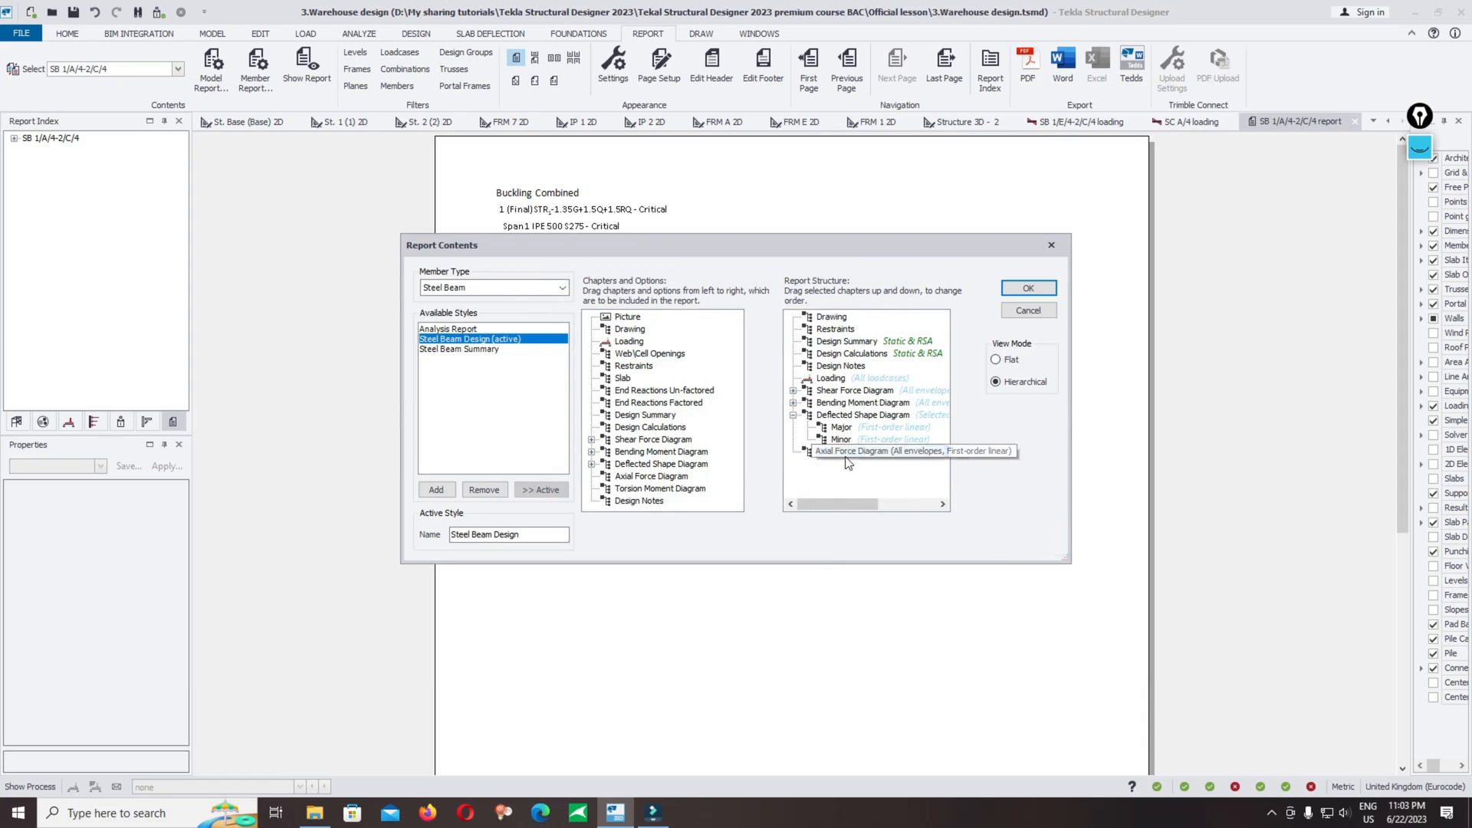
Step: Open the shear force diagram's settings without changes, then apply the report contents
right_click(857, 390)
mouse_move(890, 435)
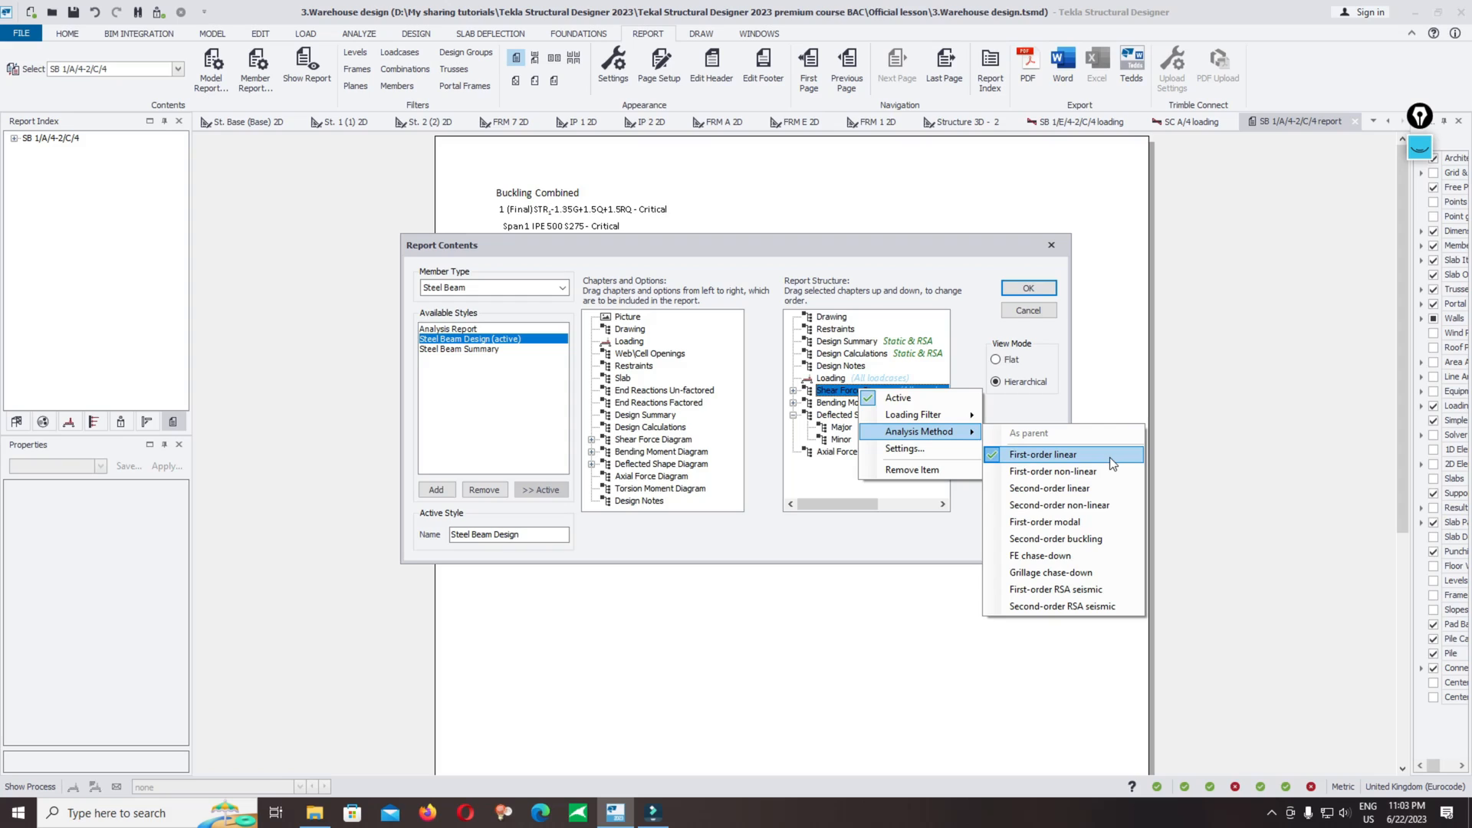
click(907, 448)
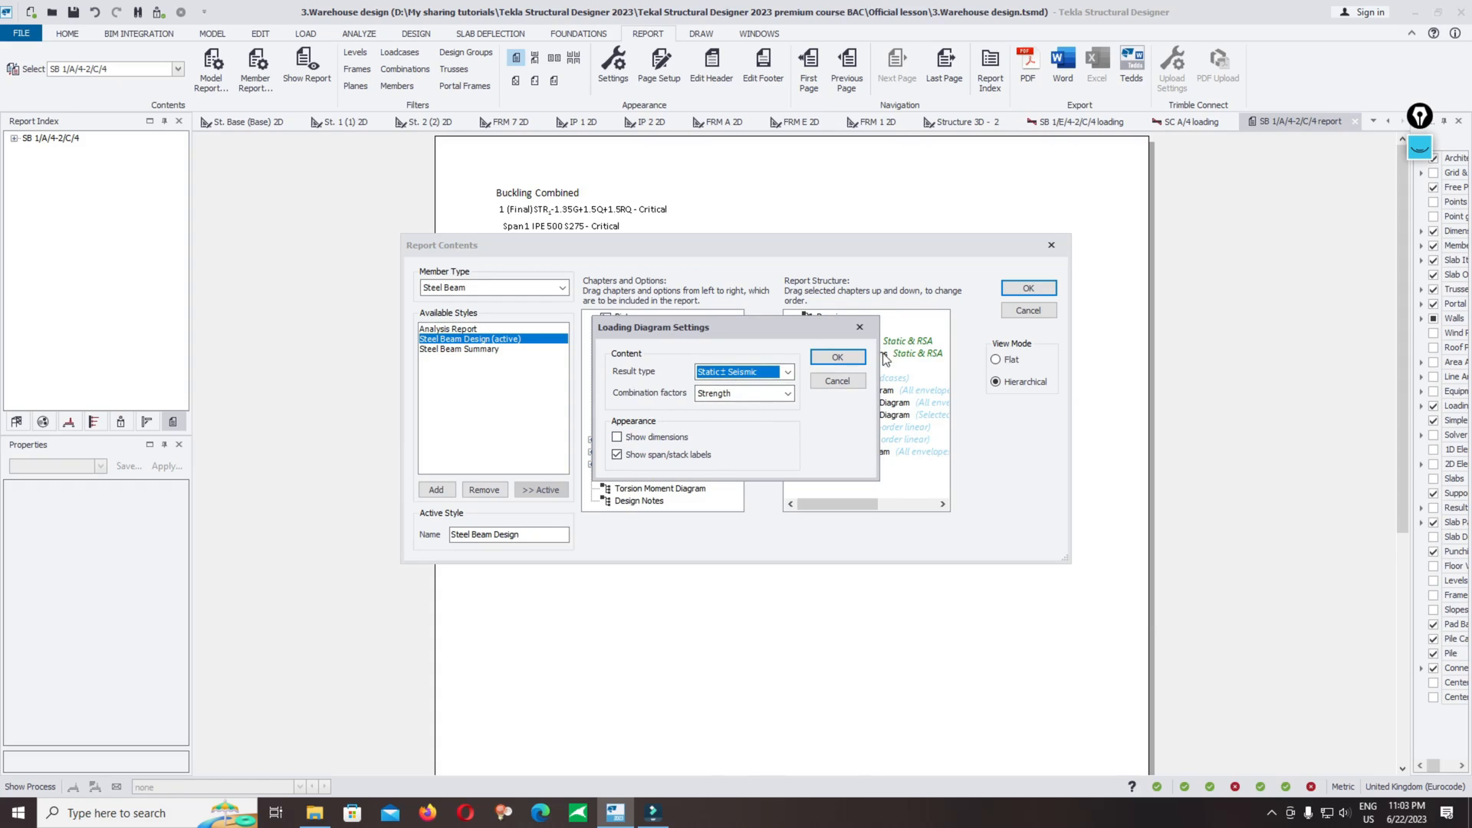
click(838, 381)
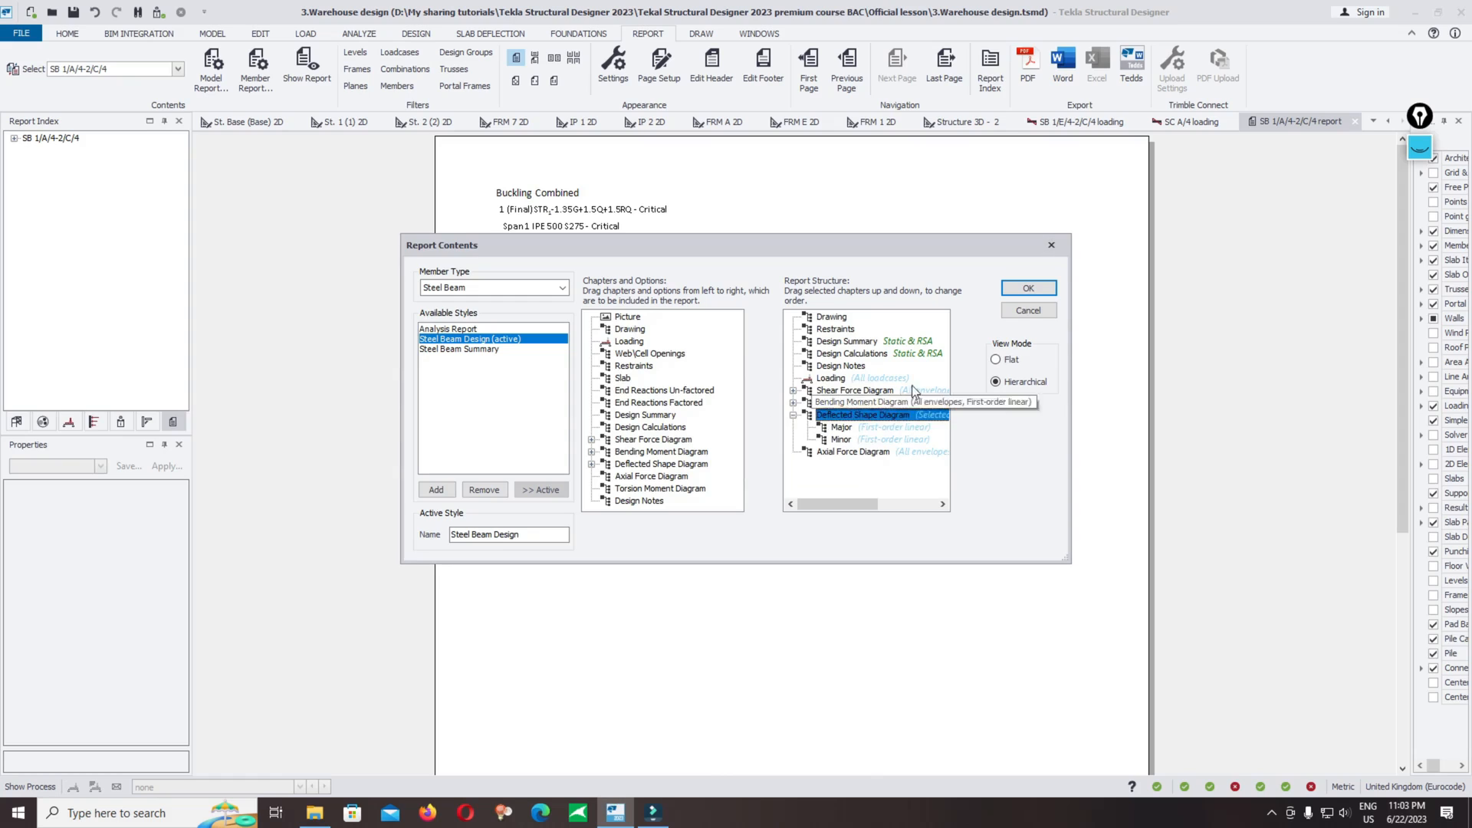
click(1029, 288)
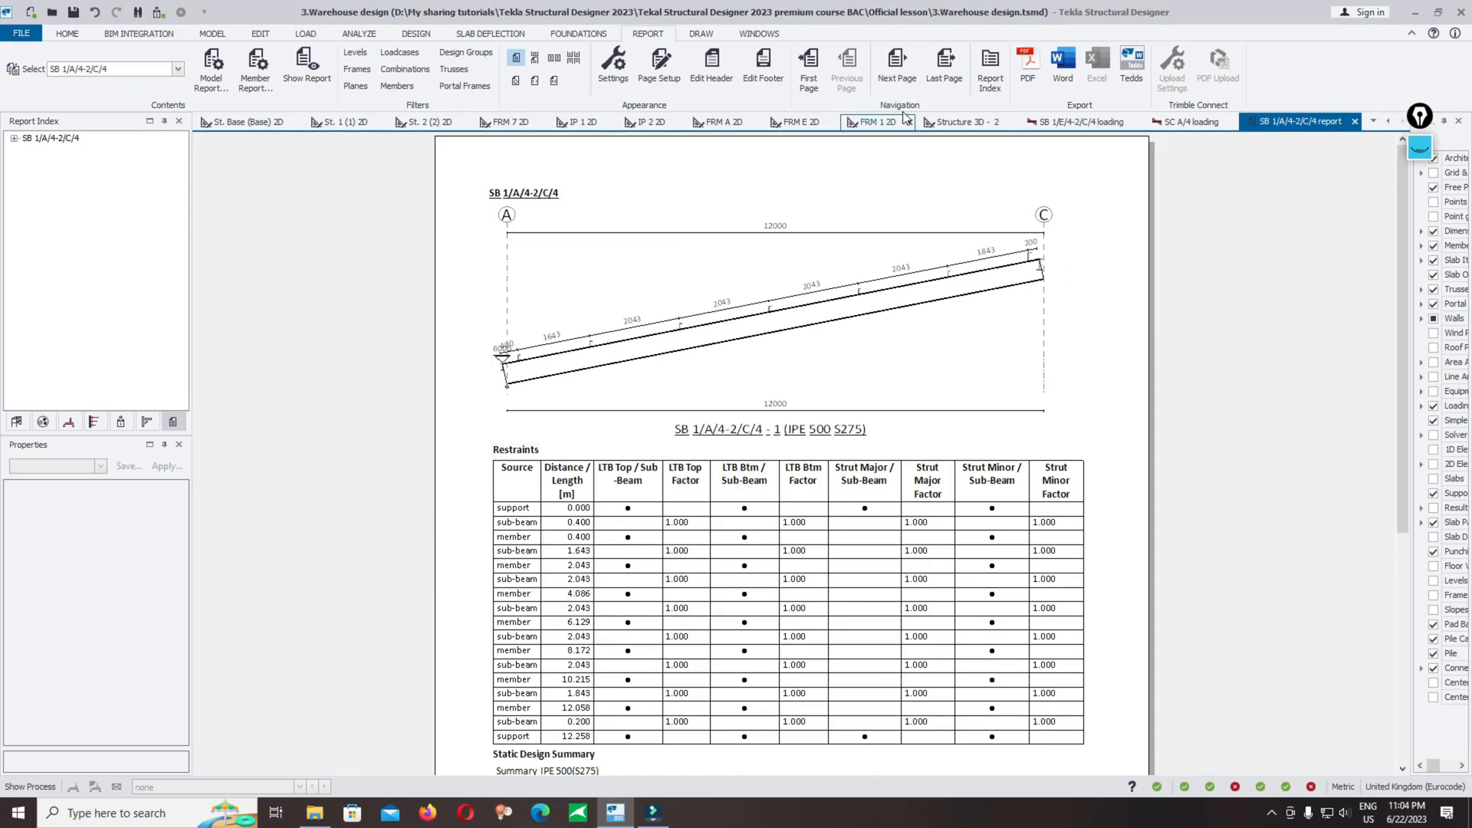
Step: Page through the member report's static design calculations and loading table
click(905, 71)
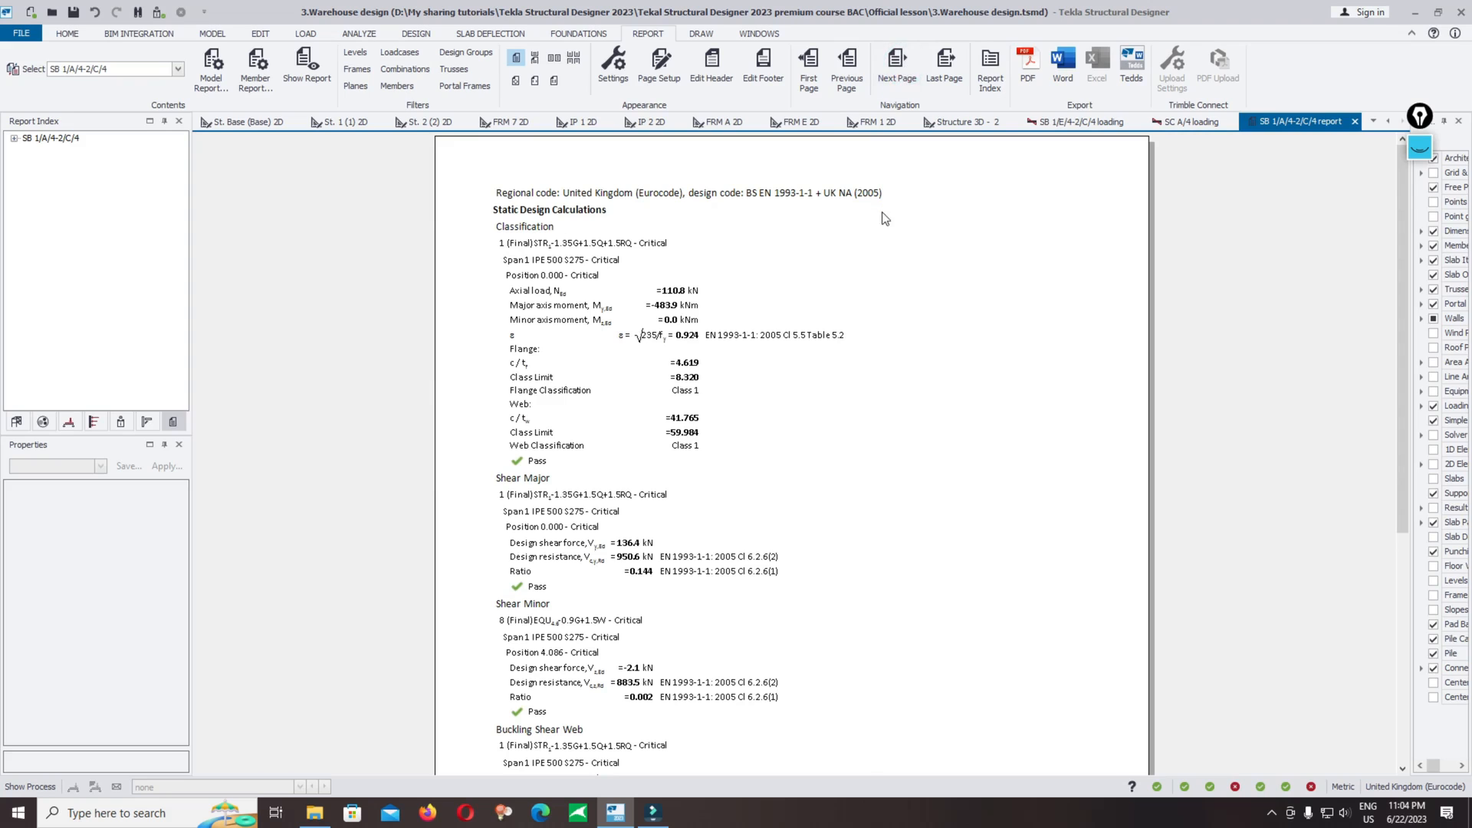
ctrl+scroll(843, 269, down, 2)
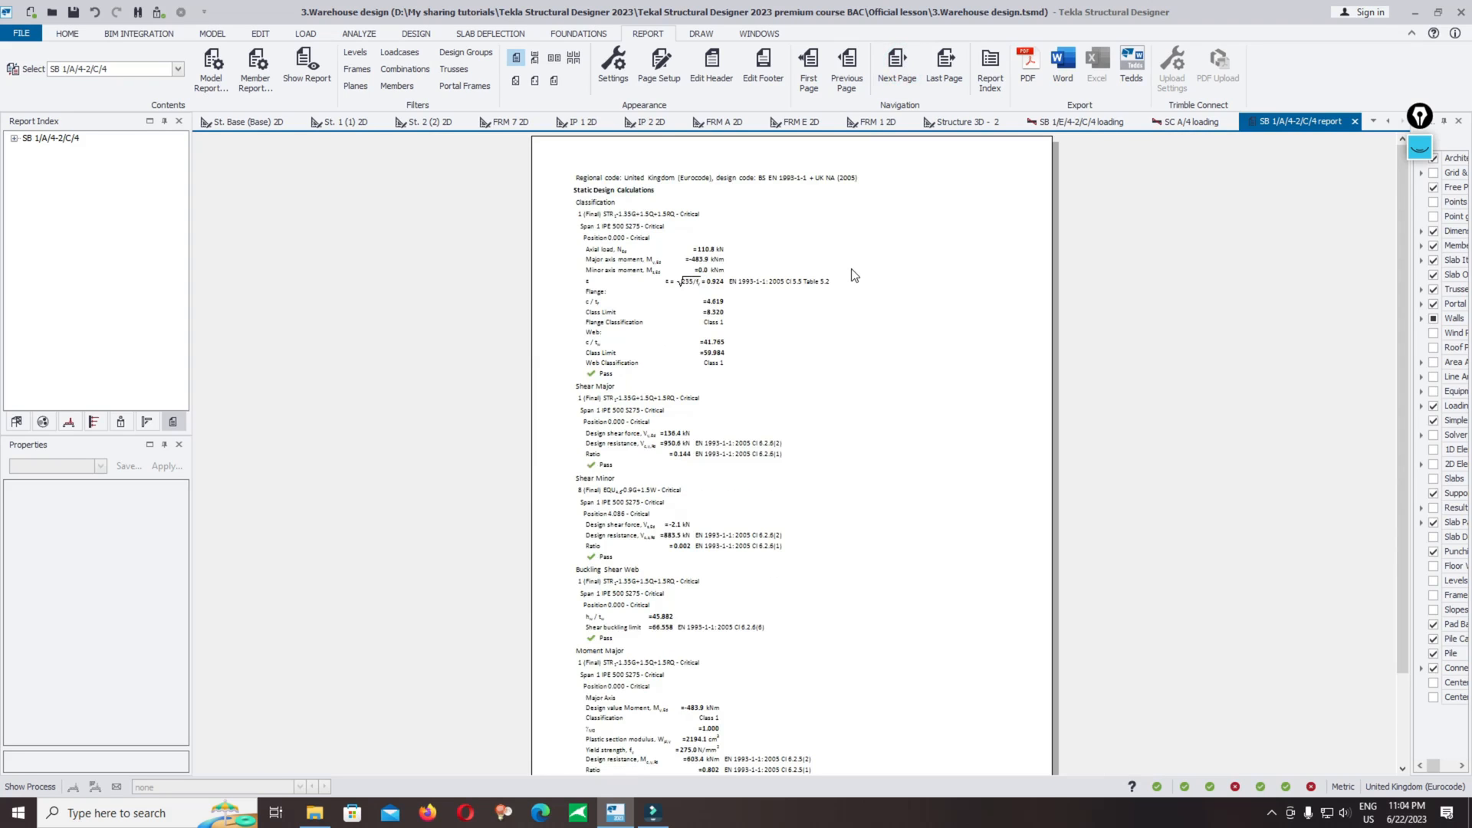
scroll(848, 273, down, 3)
scroll(848, 273, up, 3)
click(894, 67)
click(891, 68)
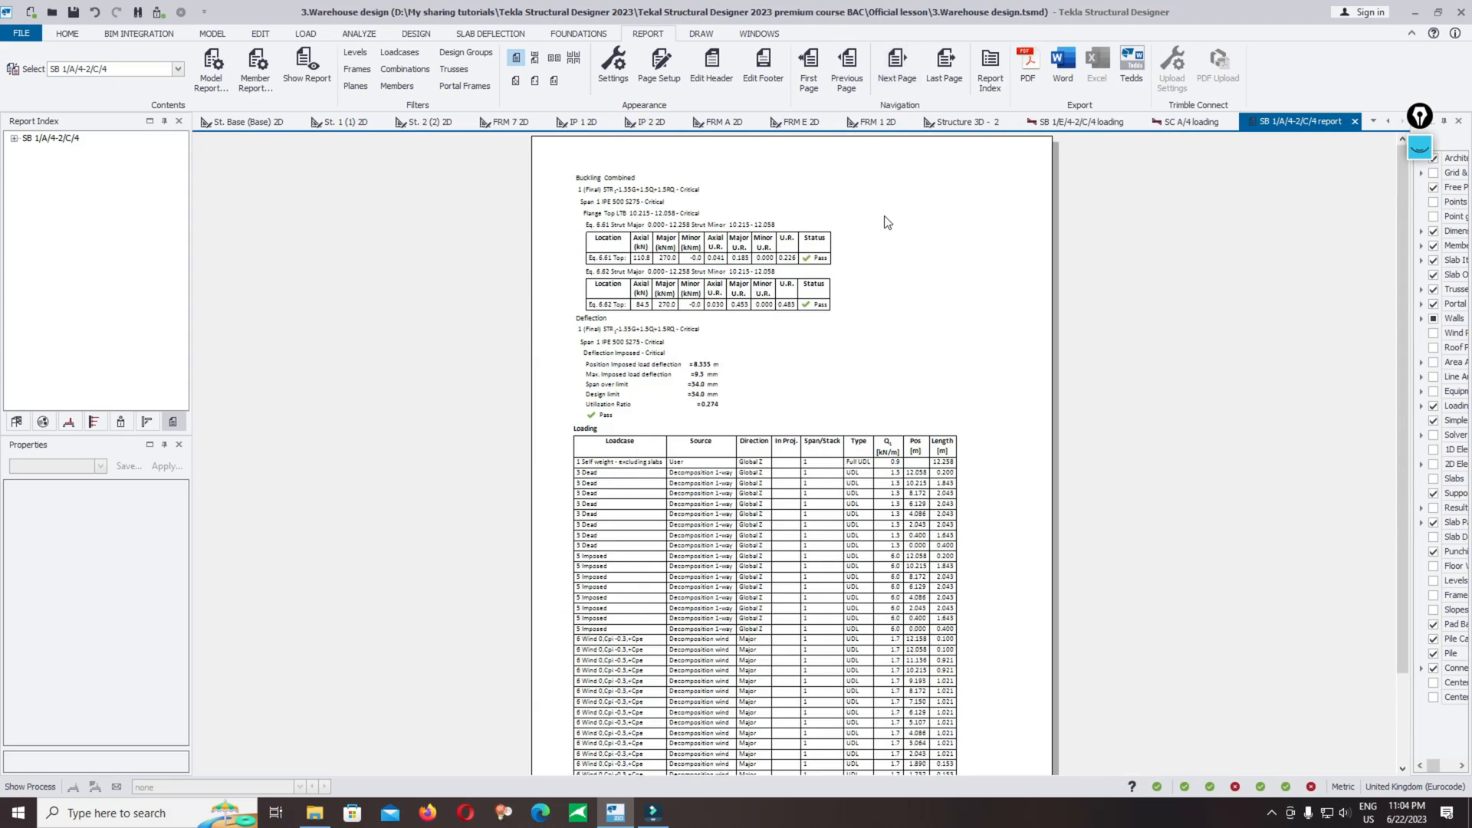
scroll(862, 351, down, 1)
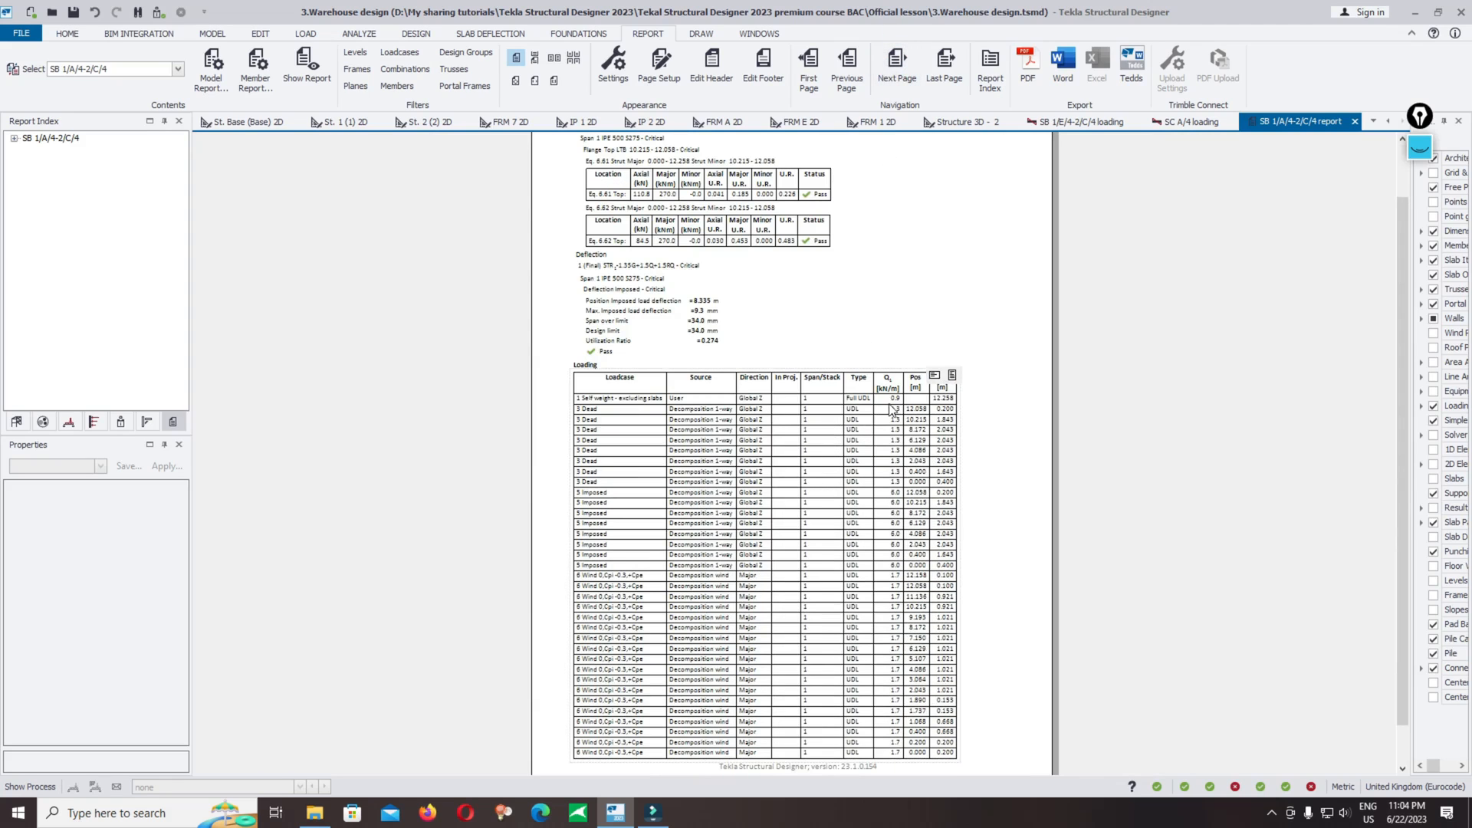
Step: Browse the remaining report pages, including the loading tables and the force and deflection diagrams
click(900, 62)
click(901, 62)
click(901, 62)
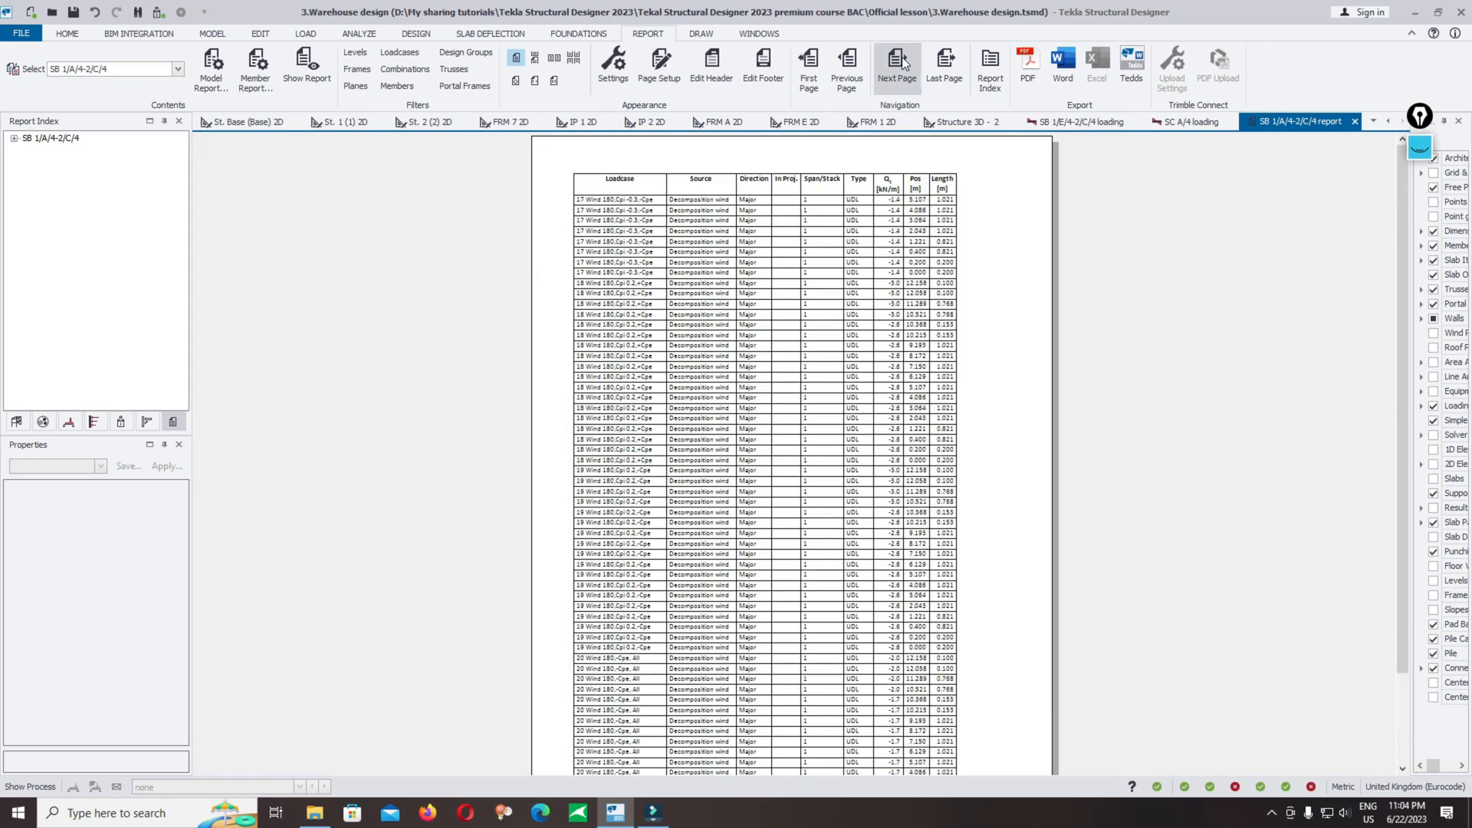
click(900, 62)
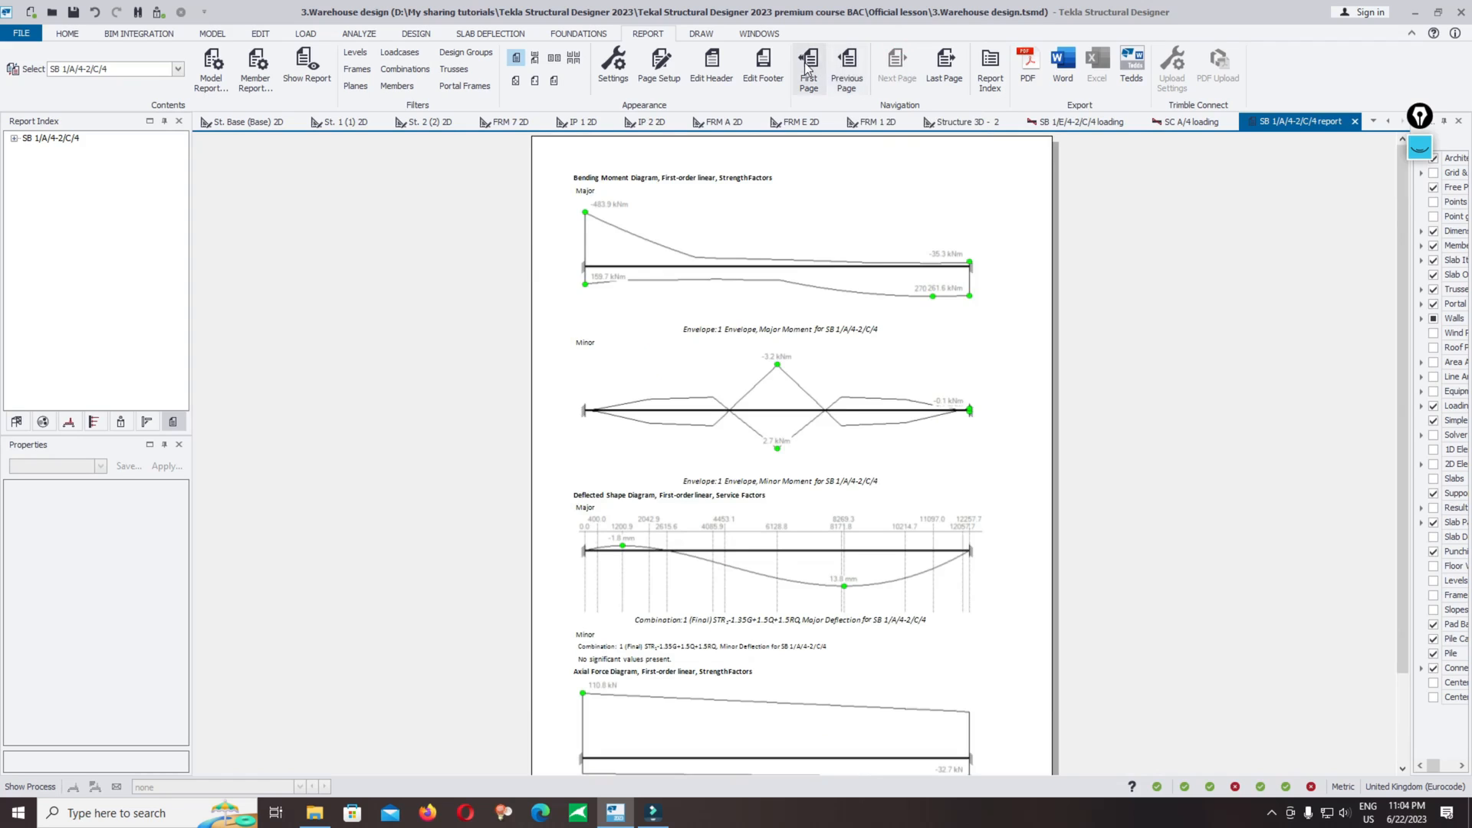
click(853, 74)
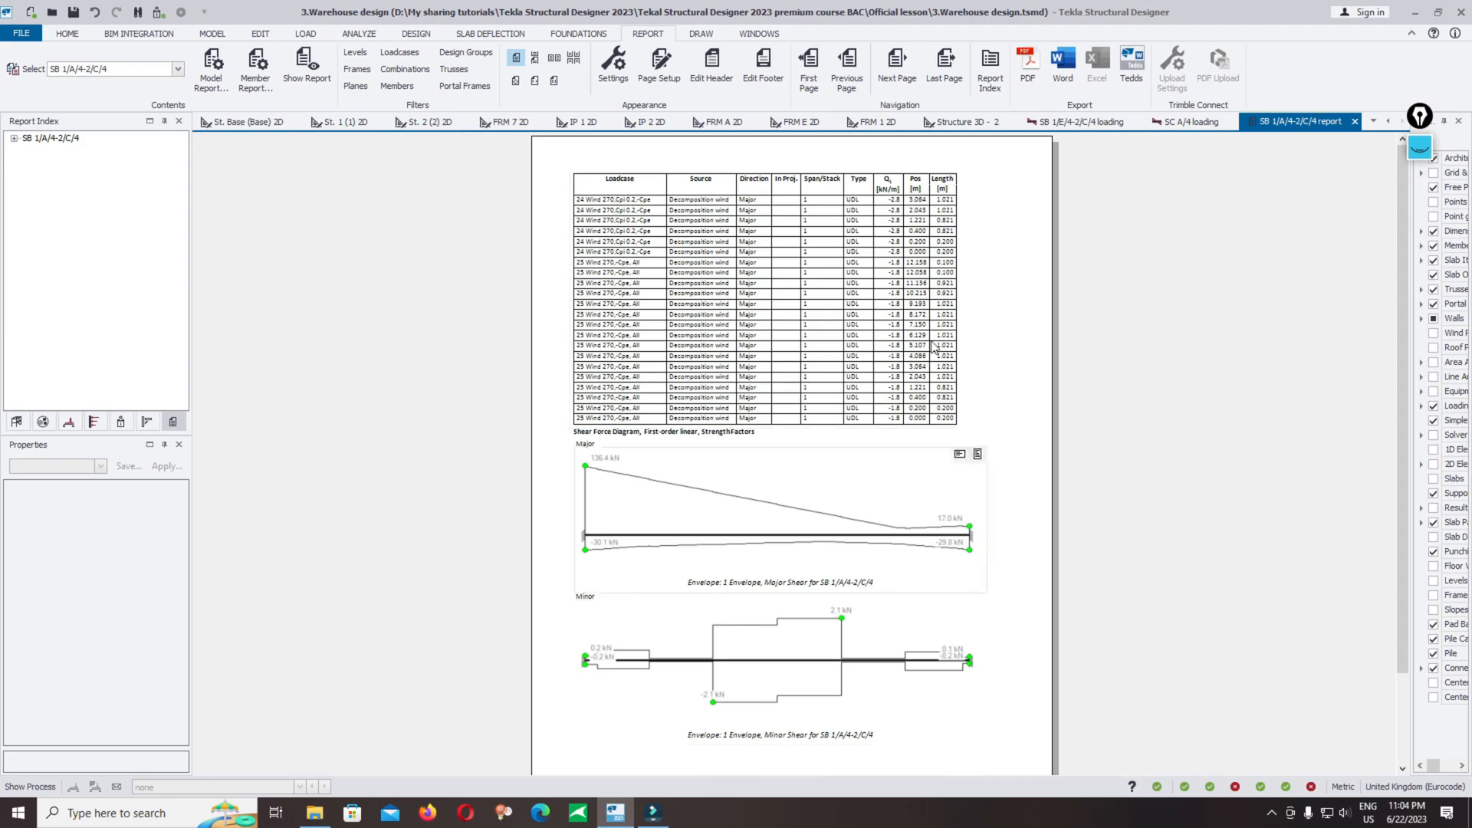
click(897, 65)
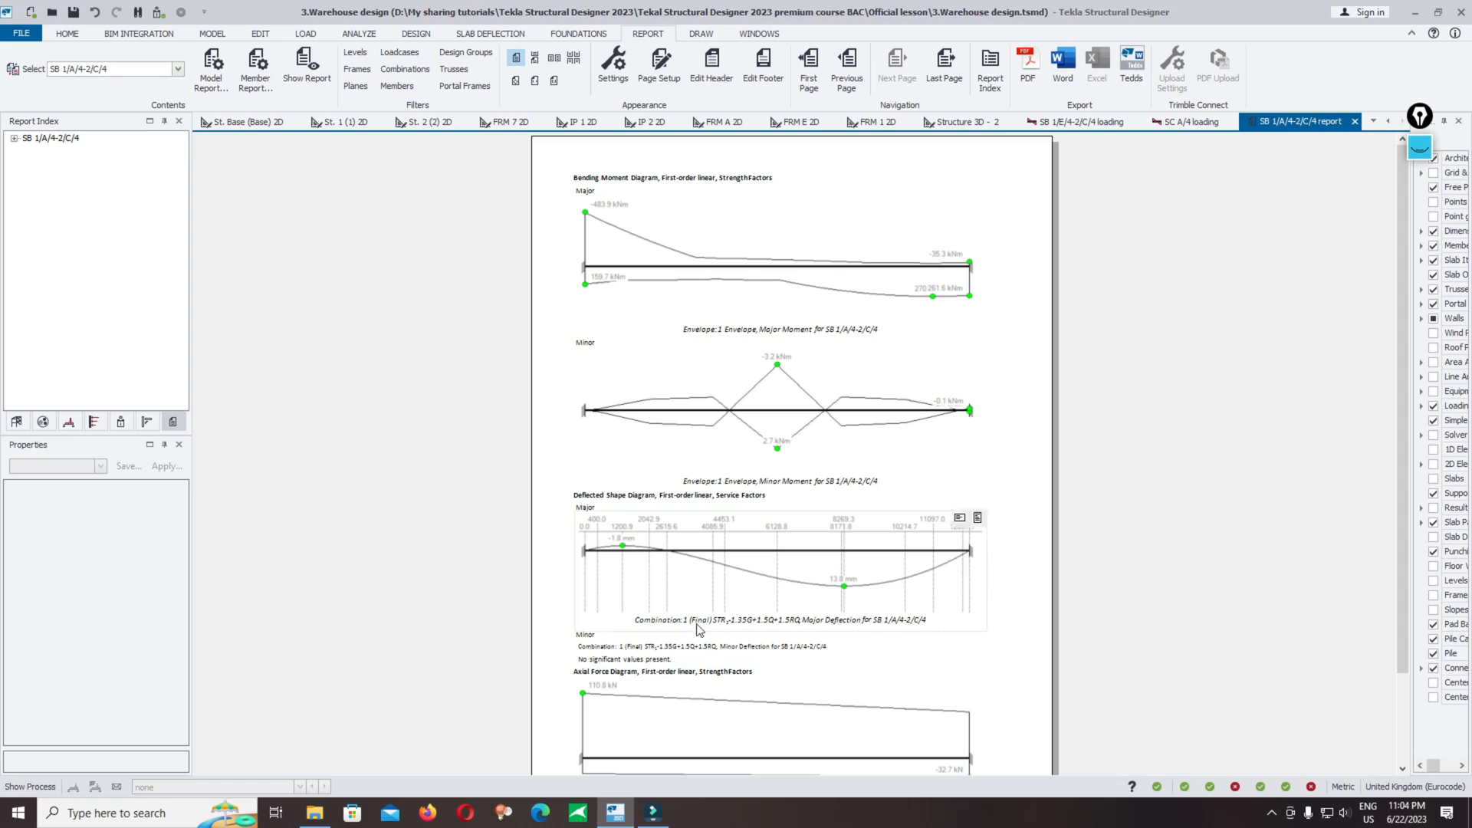
scroll(1409, 527, down, 2)
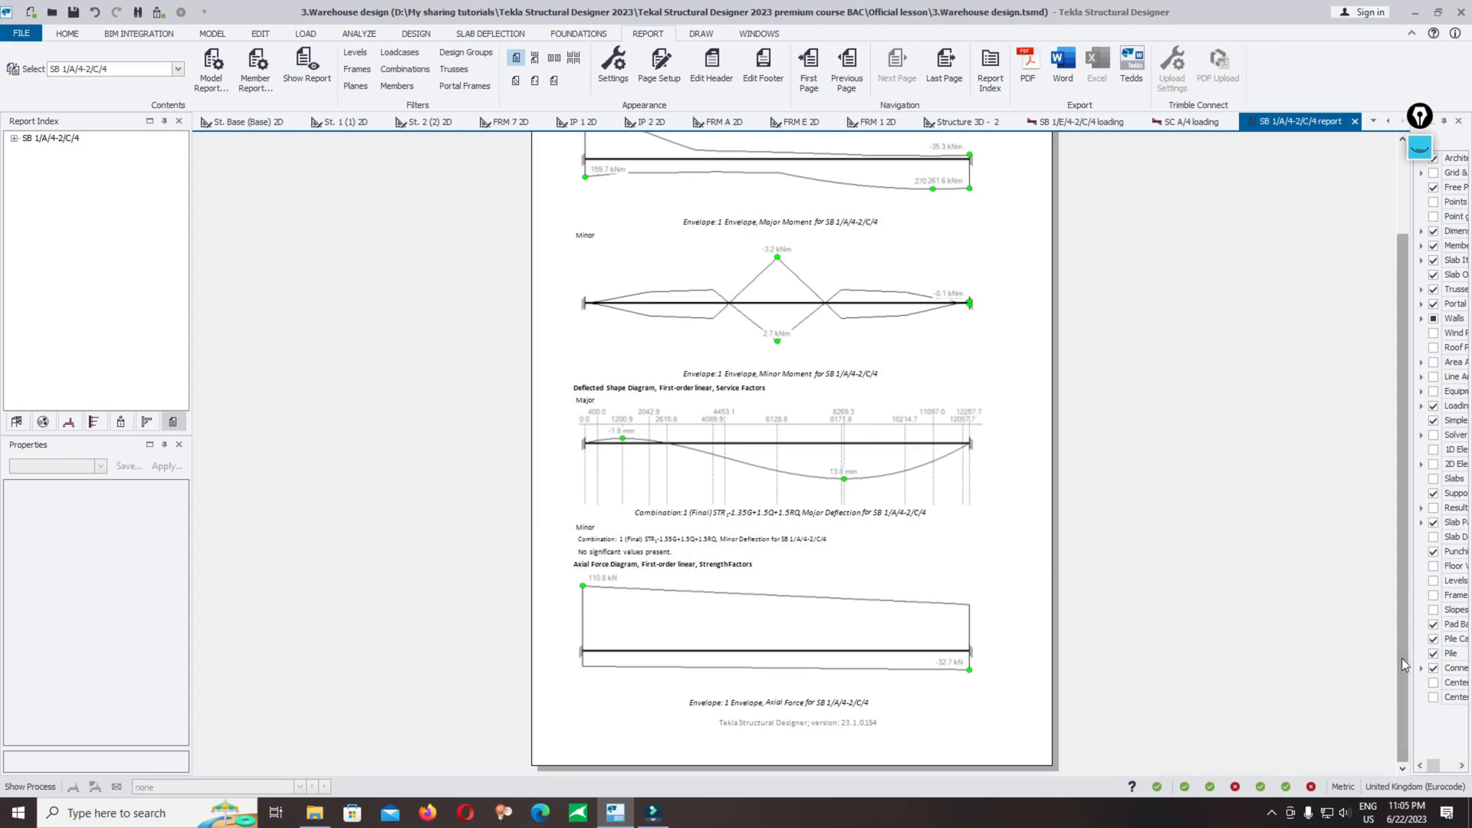
drag(1403, 665, 1408, 381)
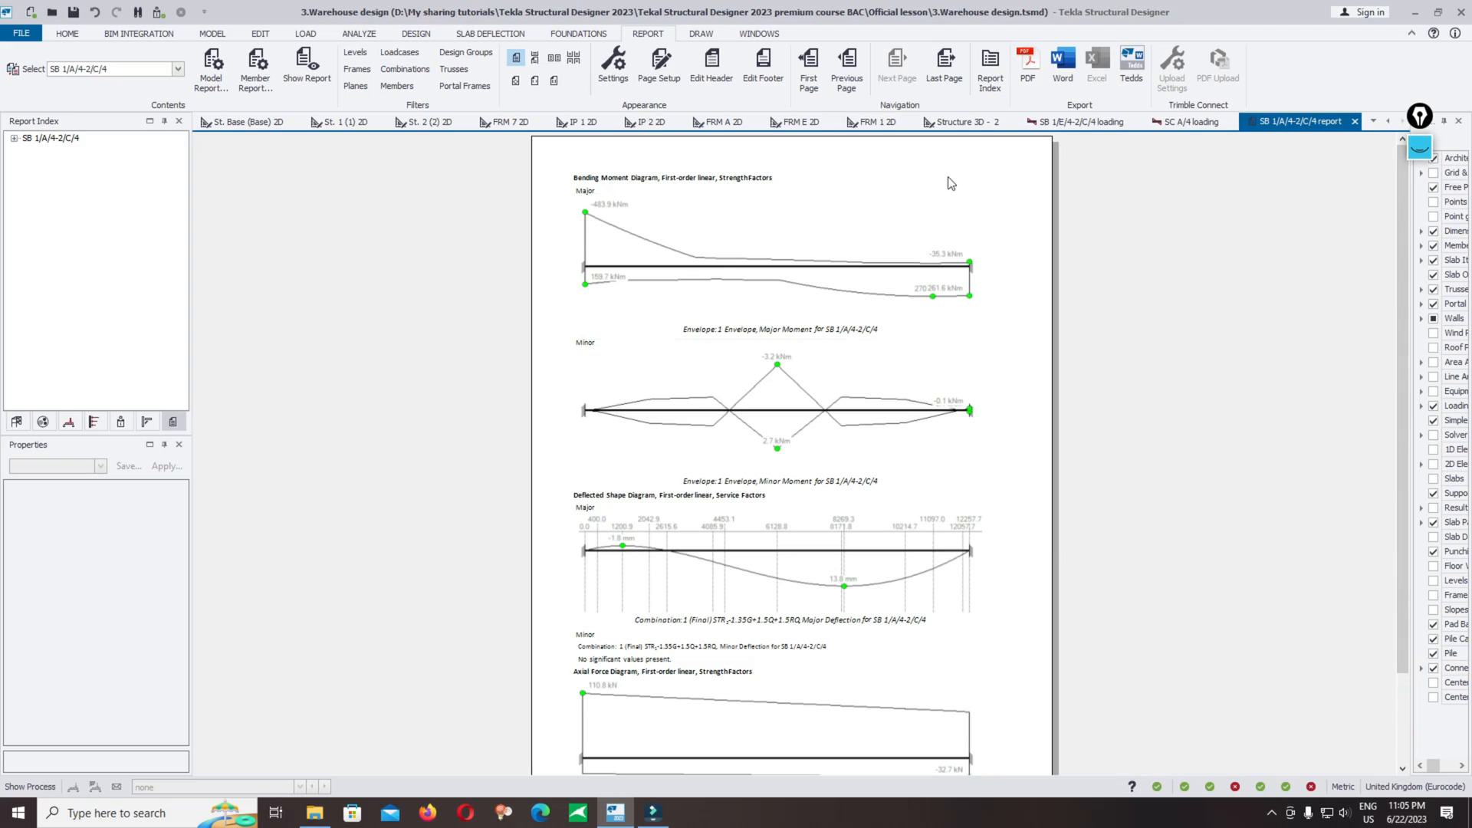
Step: Export the member report to PDF and review its restraints table and design summary
click(1030, 64)
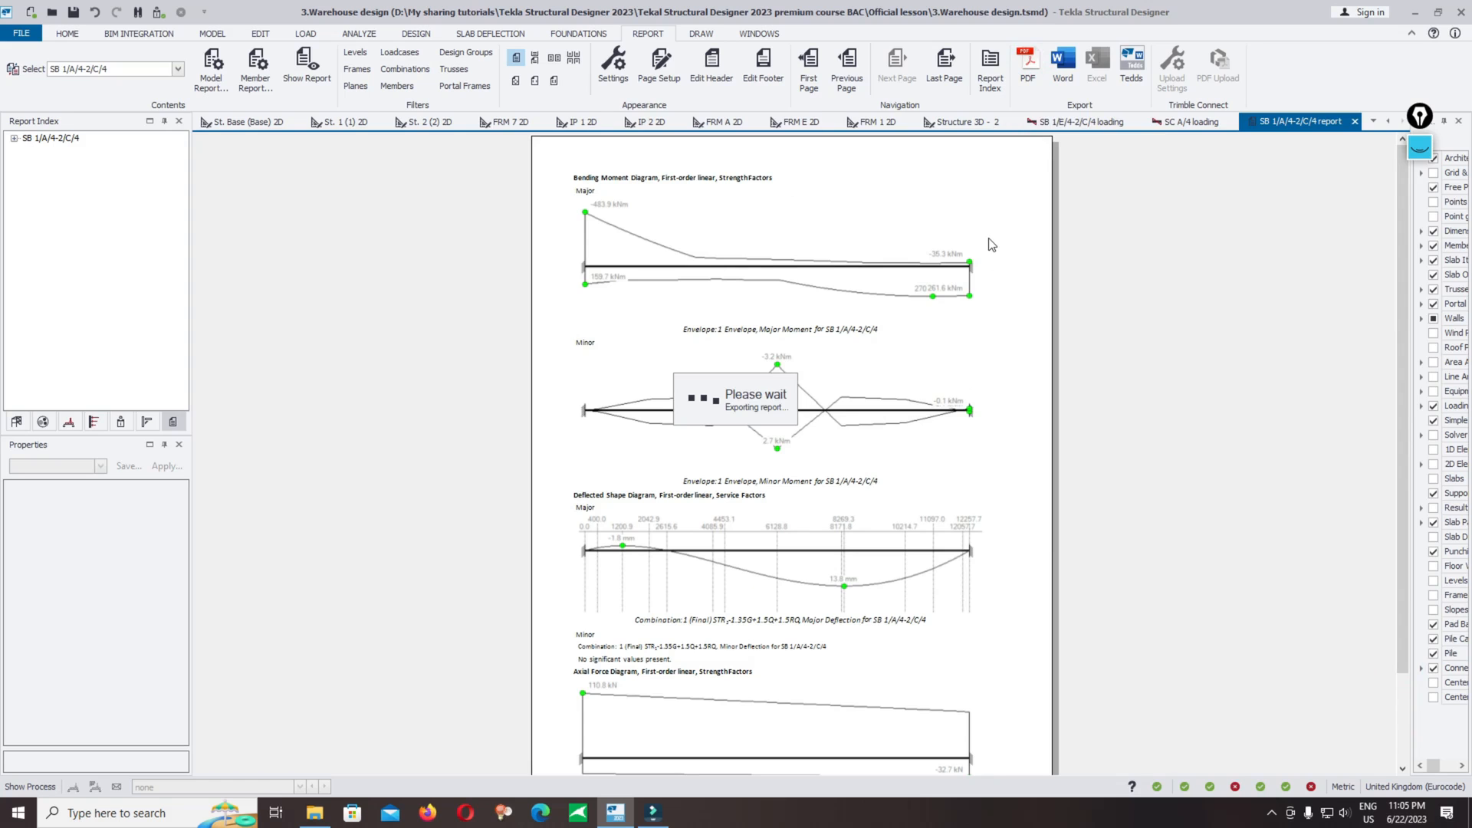
scroll(901, 322, down, 2)
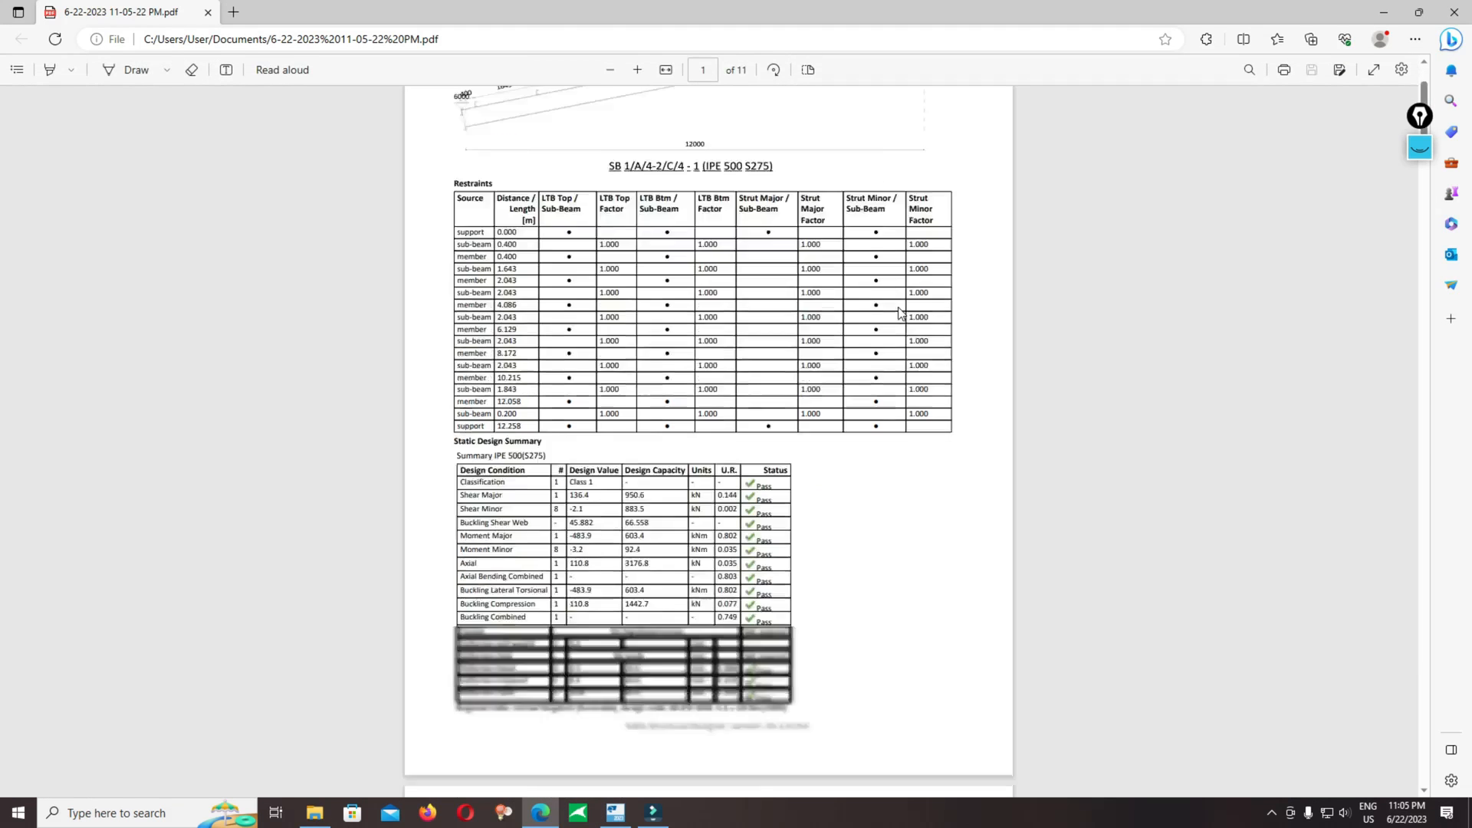
scroll(899, 313, down, 20)
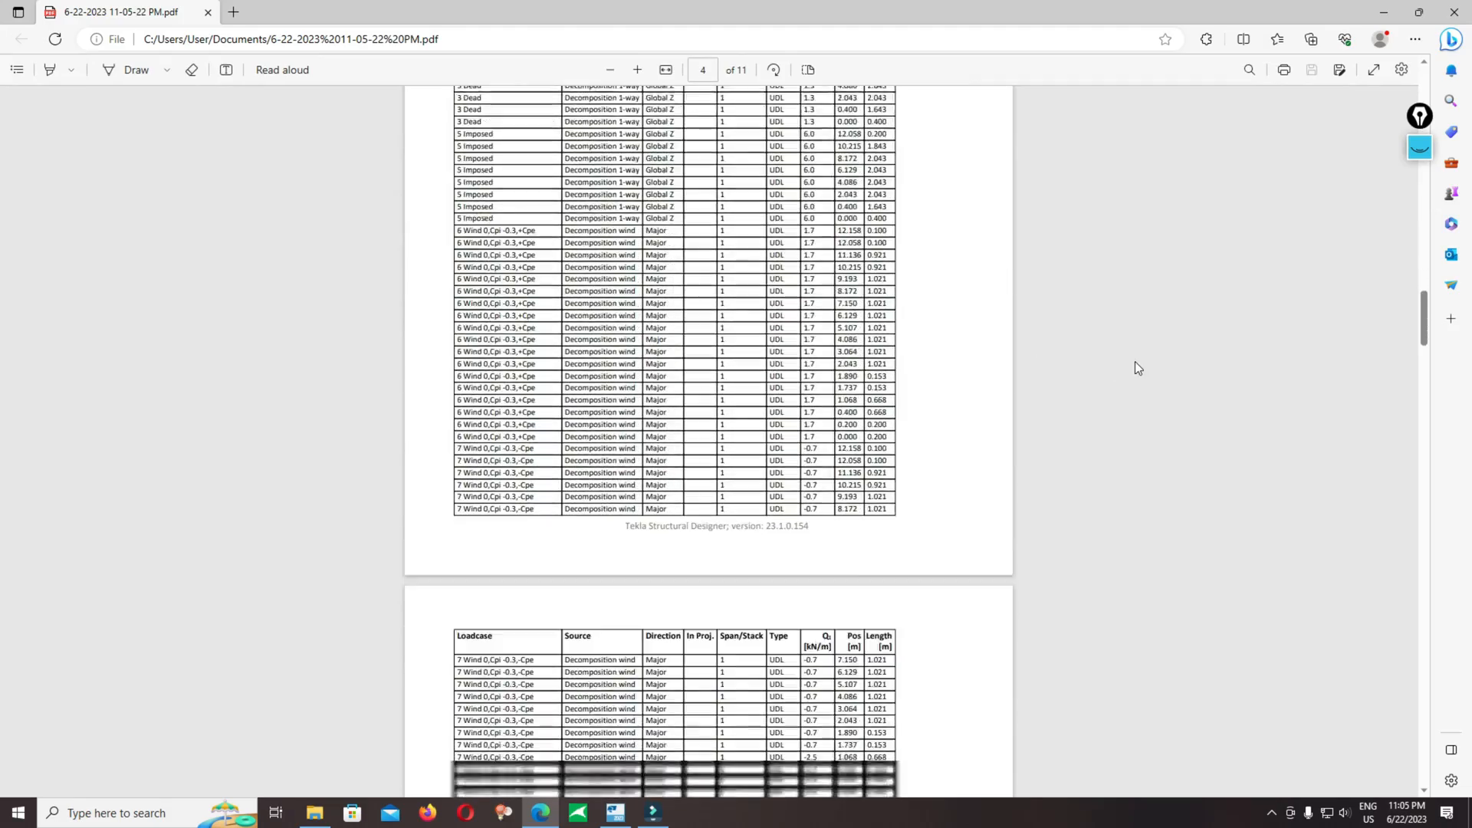
scroll(1135, 362, down, 4)
drag(1426, 337, 1421, 100)
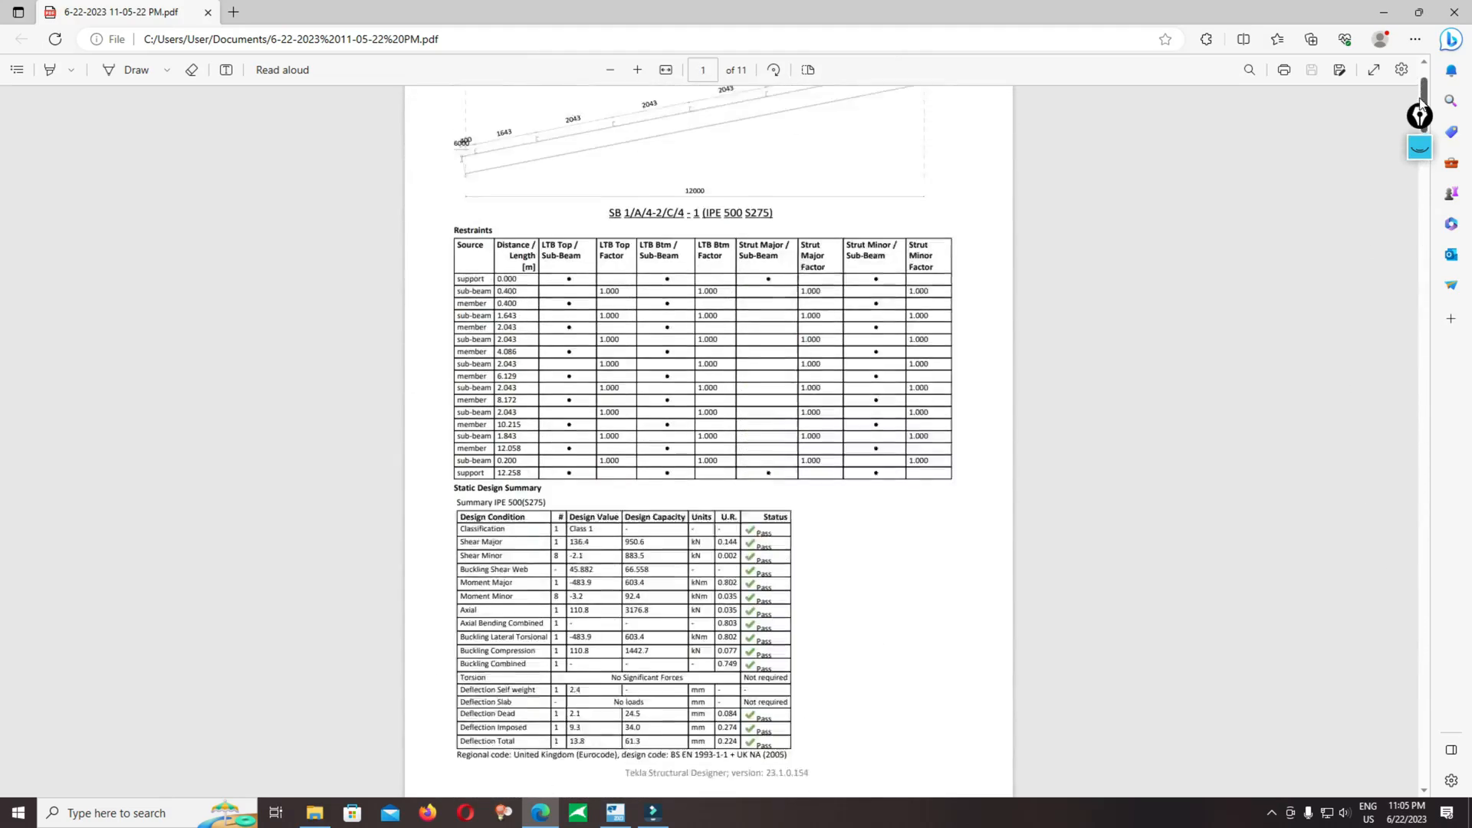
ctrl+scroll(1275, 148, up, 3)
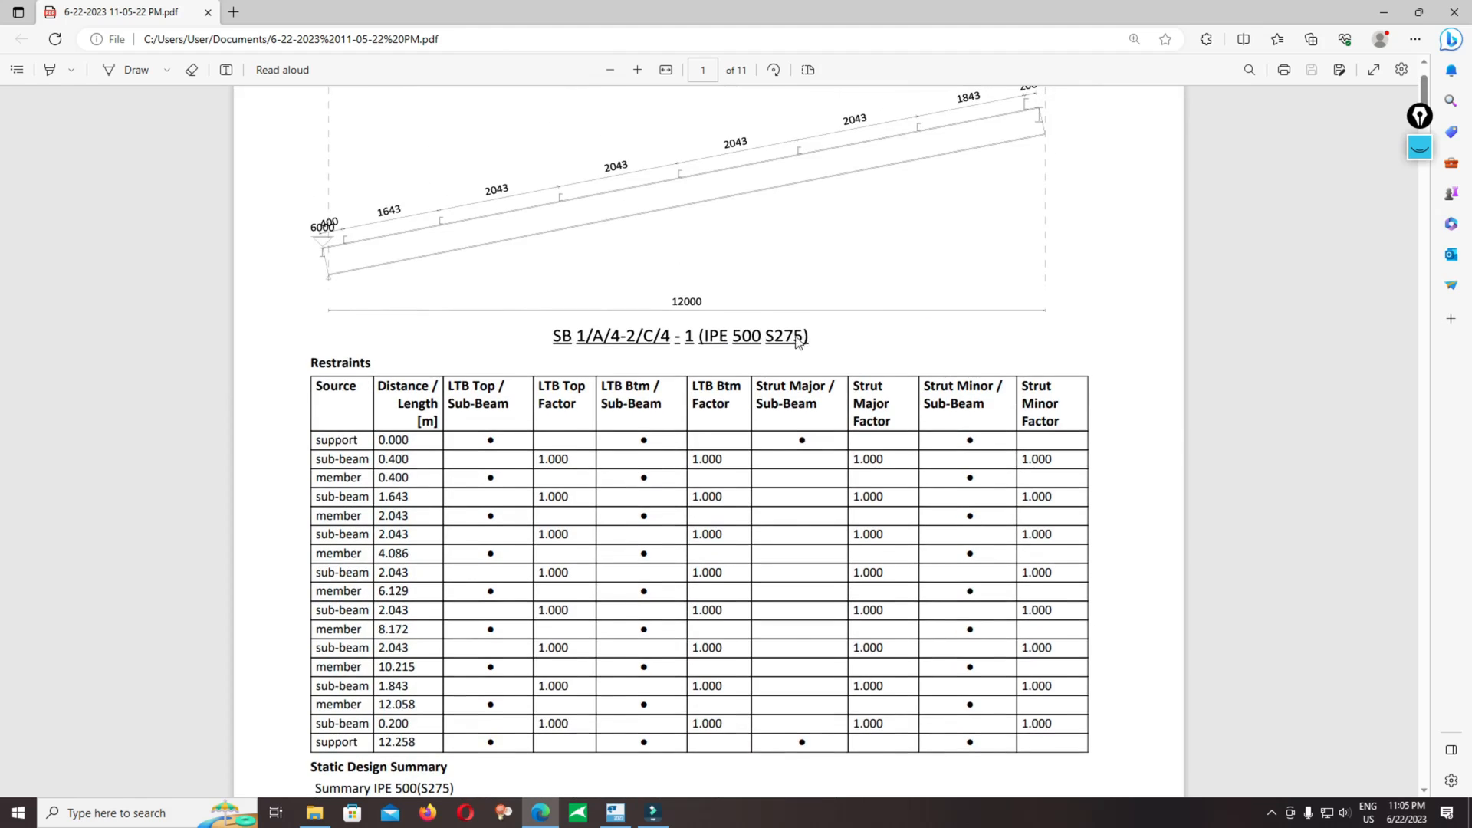
ctrl+scroll(832, 292, down, 2)
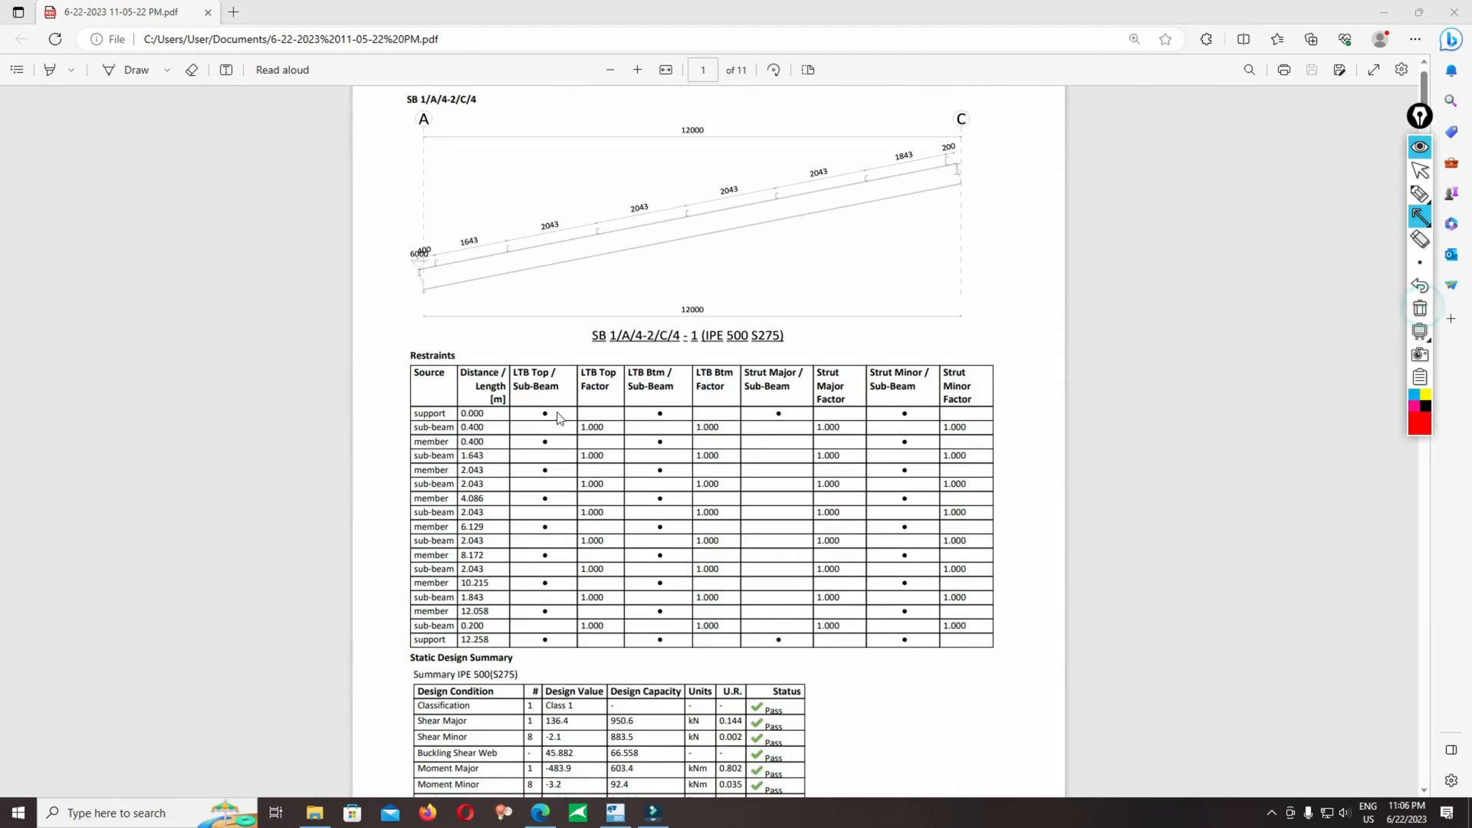
drag(544, 415, 423, 281)
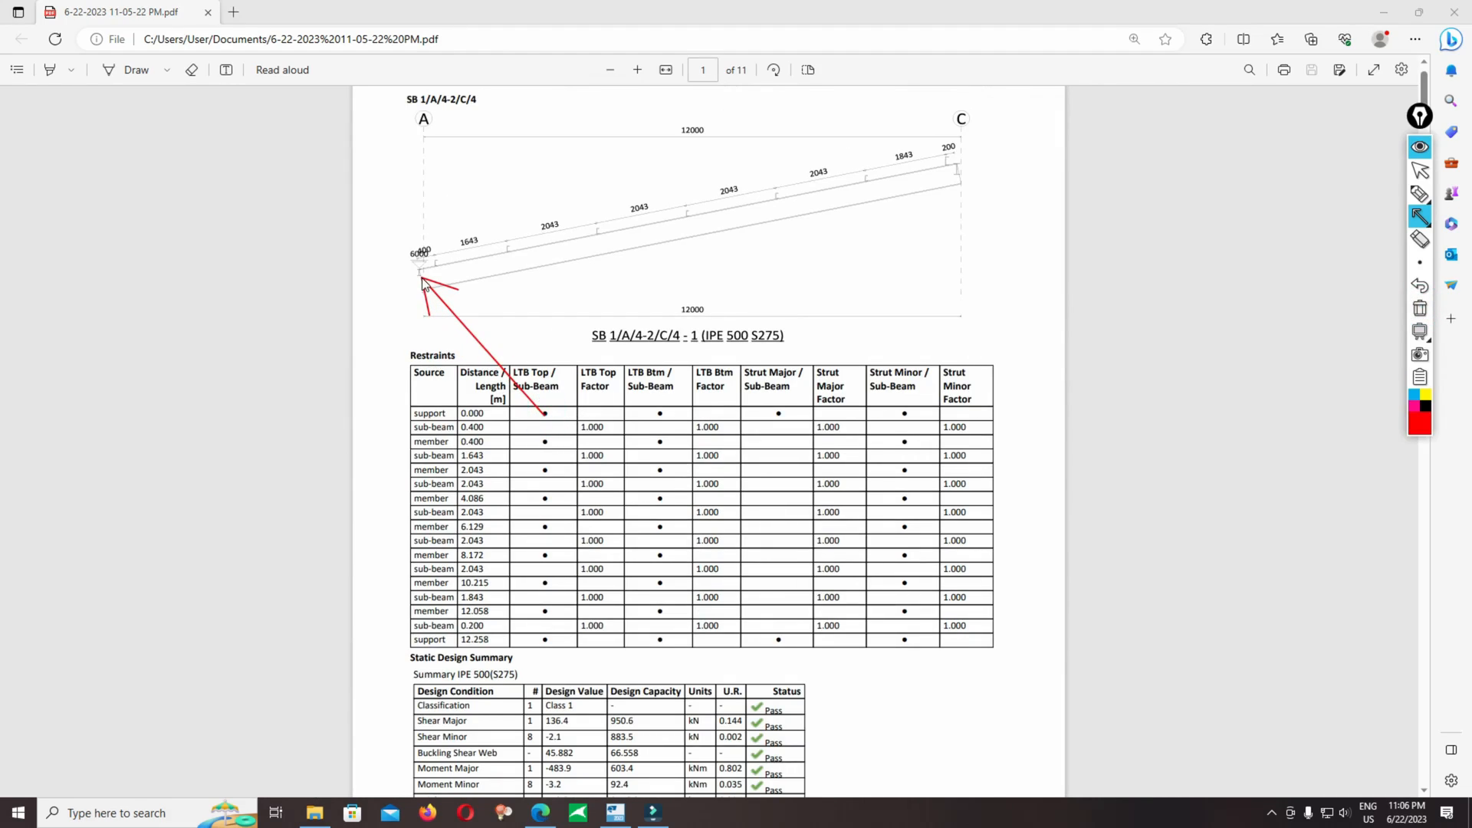
mouse_move(549, 445)
mouse_down()
mouse_move(465, 256)
mouse_move(444, 274)
mouse_up()
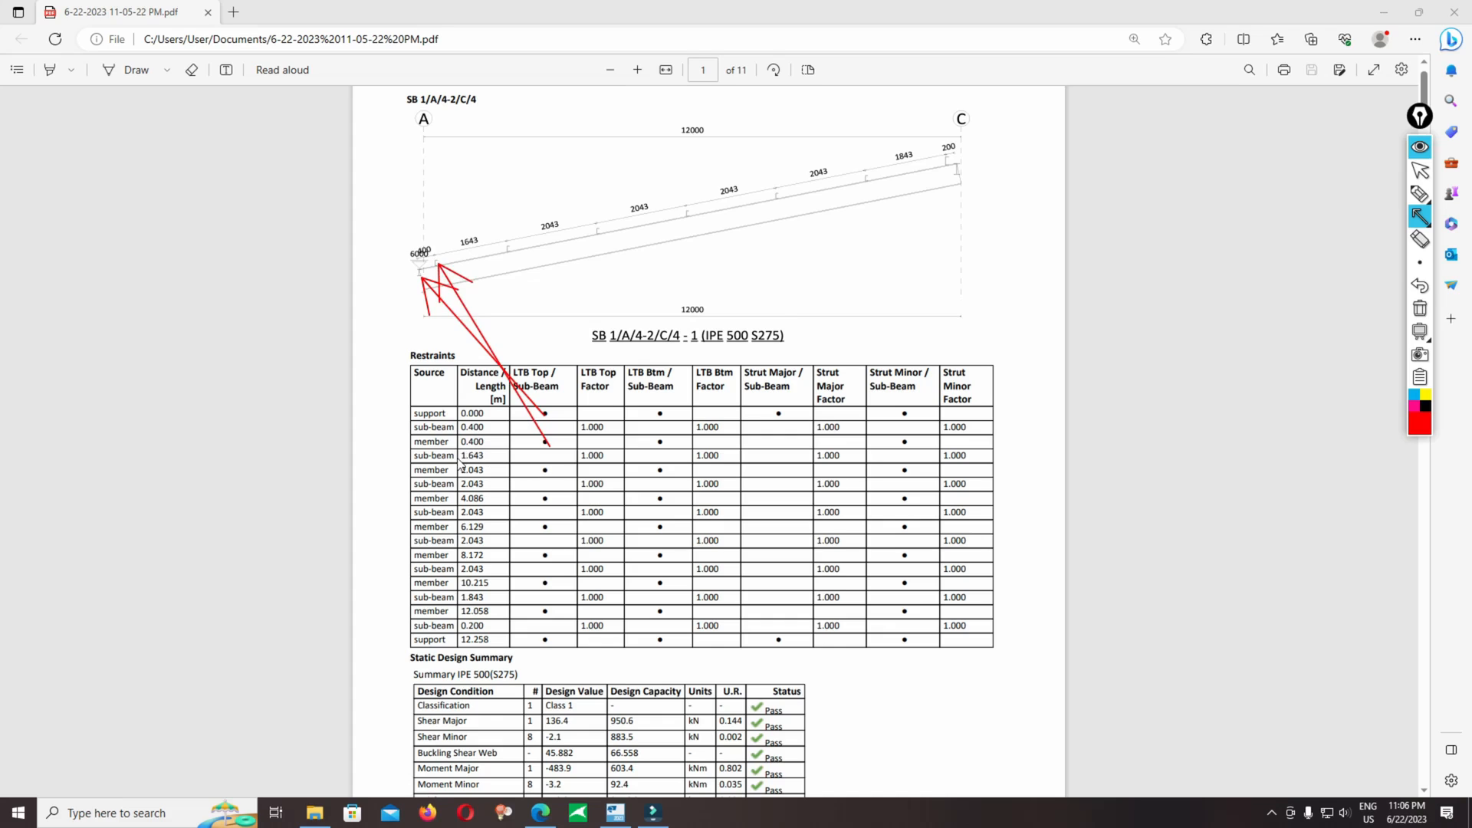
drag(545, 470, 512, 250)
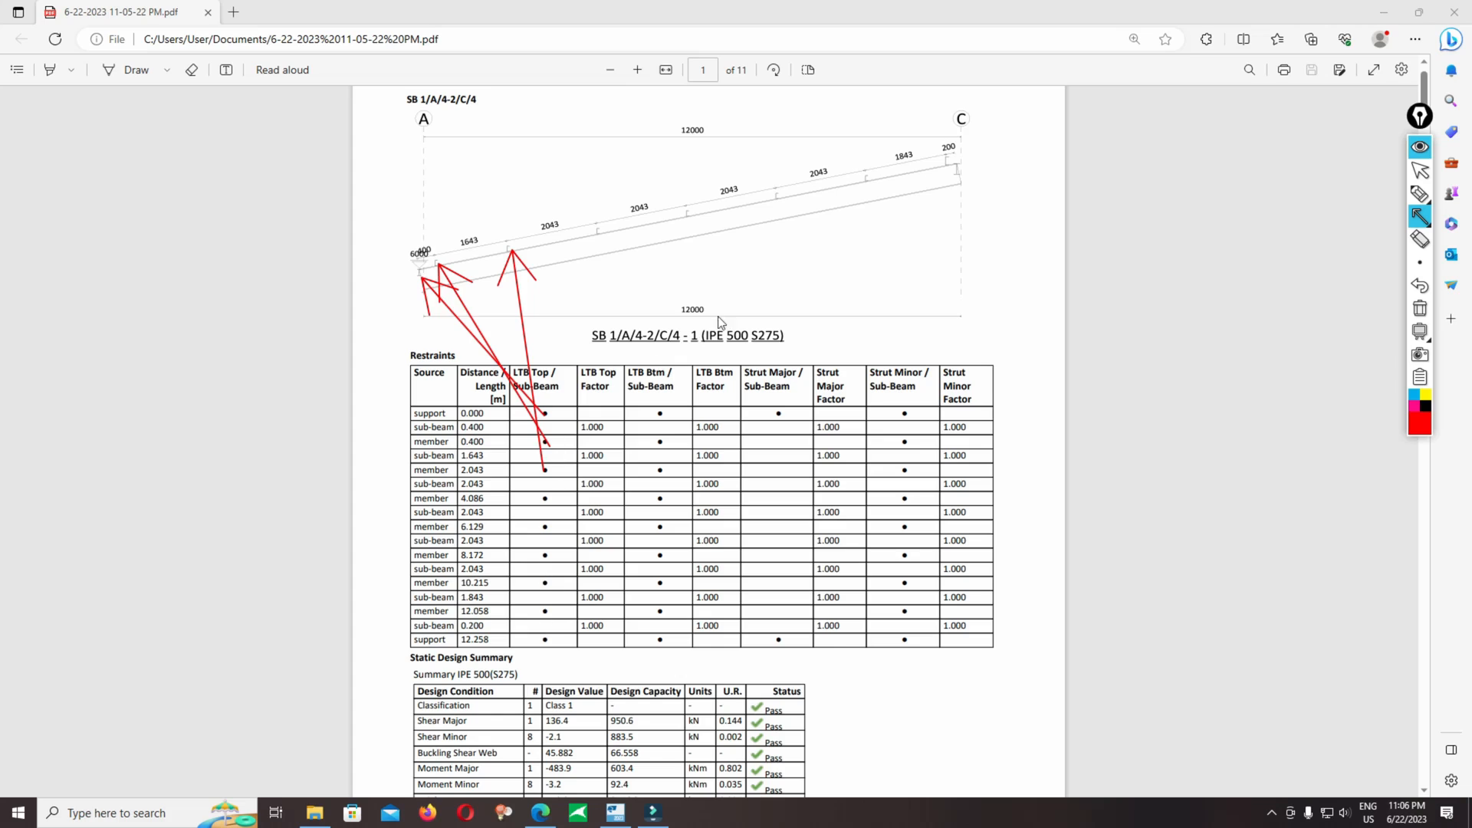
mouse_move(949, 170)
mouse_down()
mouse_move(844, 330)
mouse_move(867, 316)
mouse_move(947, 163)
mouse_up()
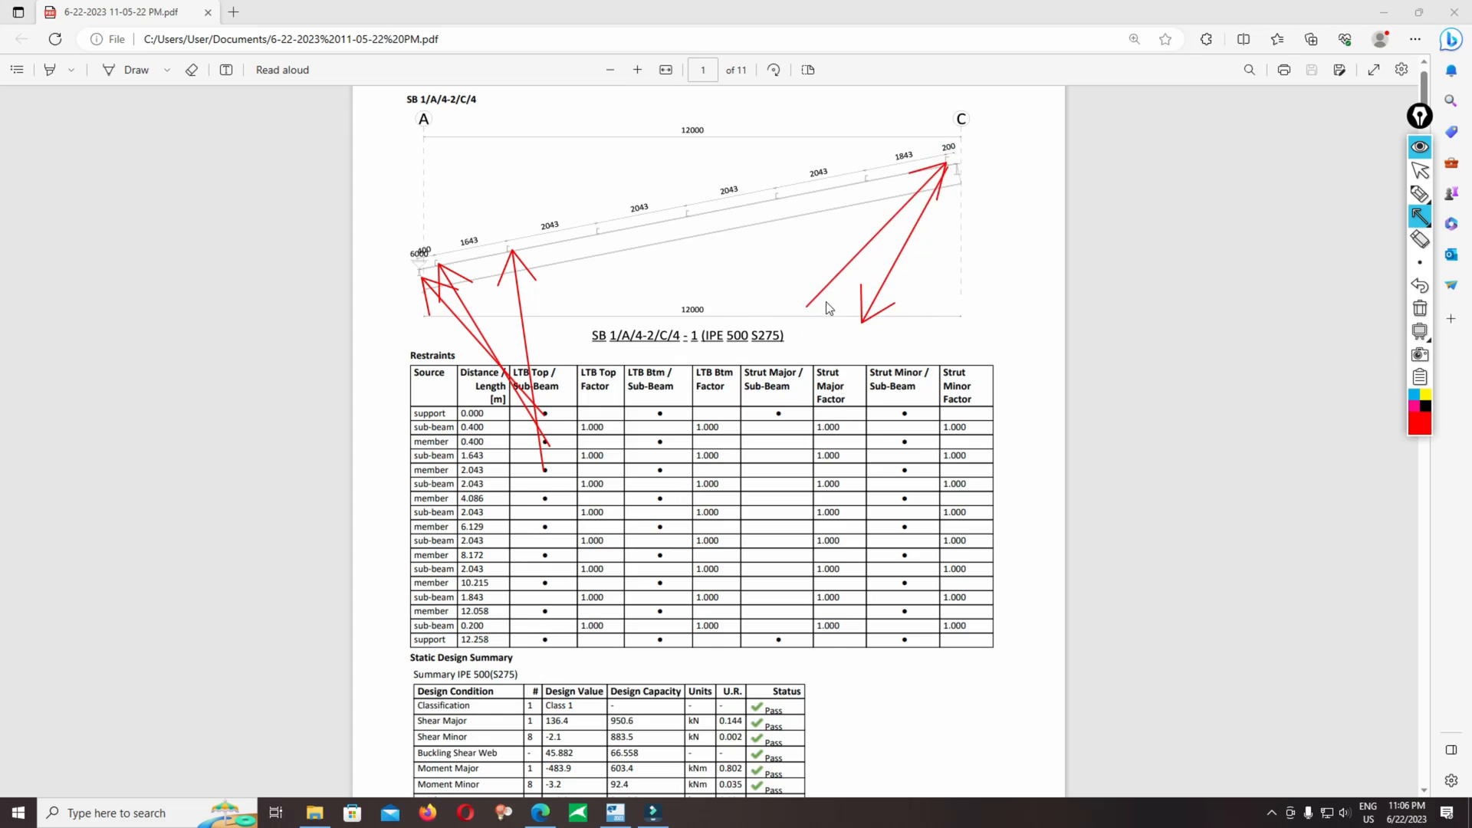